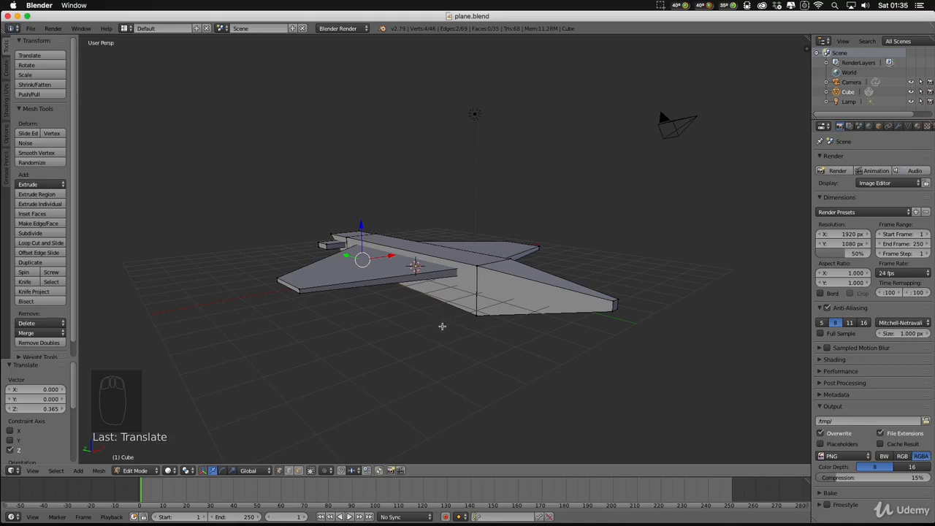
Start a new scene from the start-up file in place of the plane model.
click(29, 29)
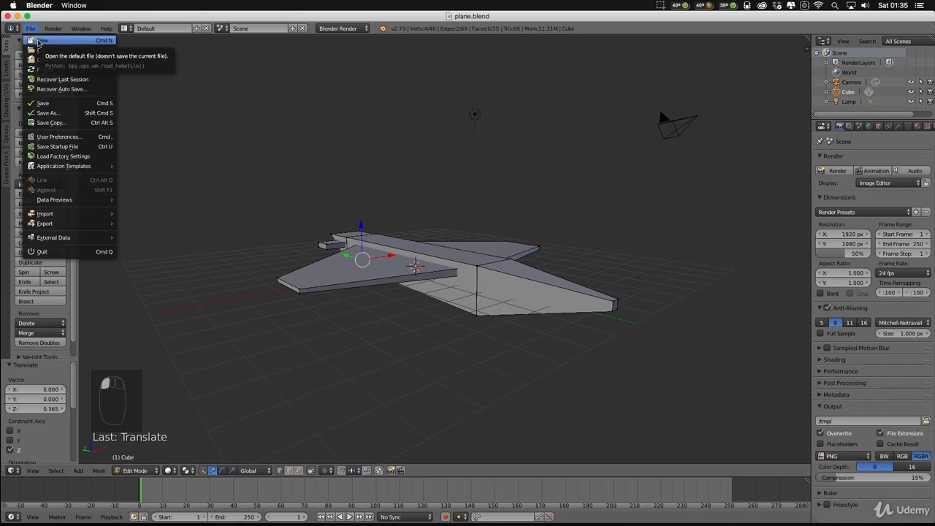
click(38, 42)
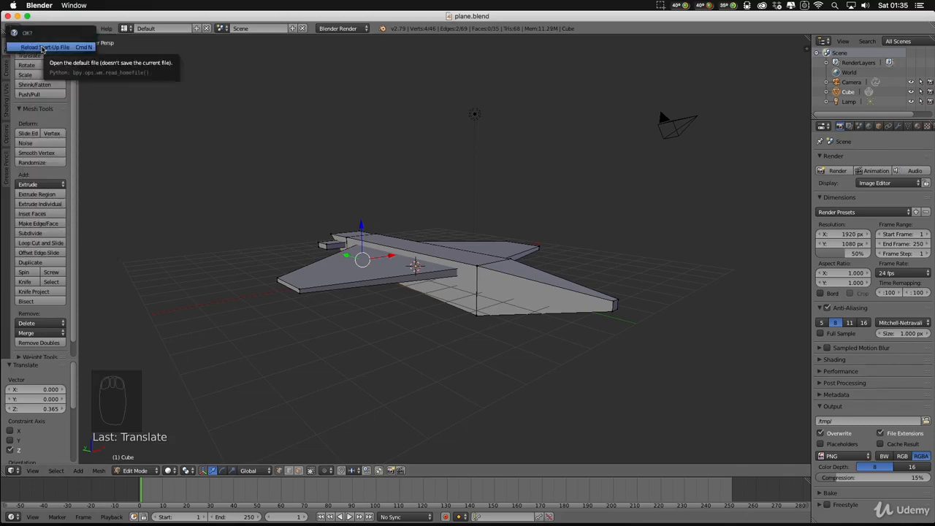
click(41, 46)
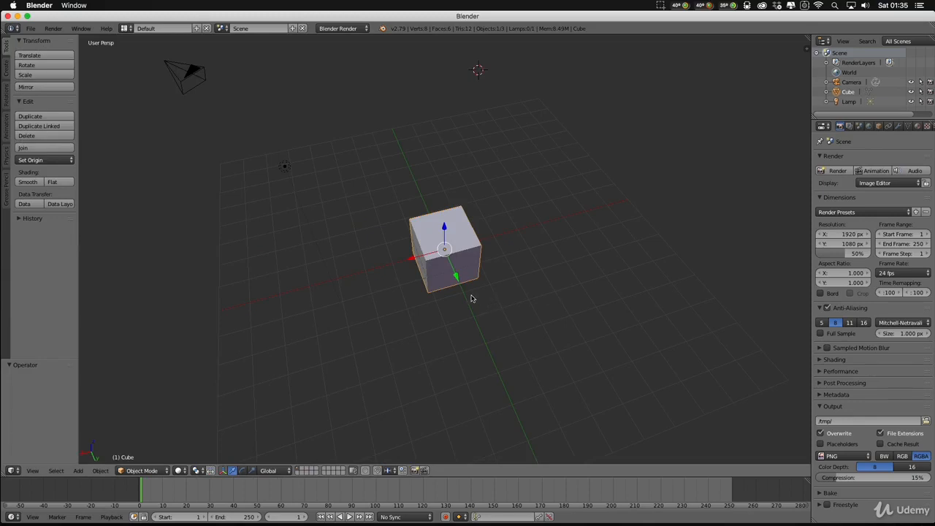
Enter Edit Mode on the default cube.
middle_drag(471, 298, 440, 209)
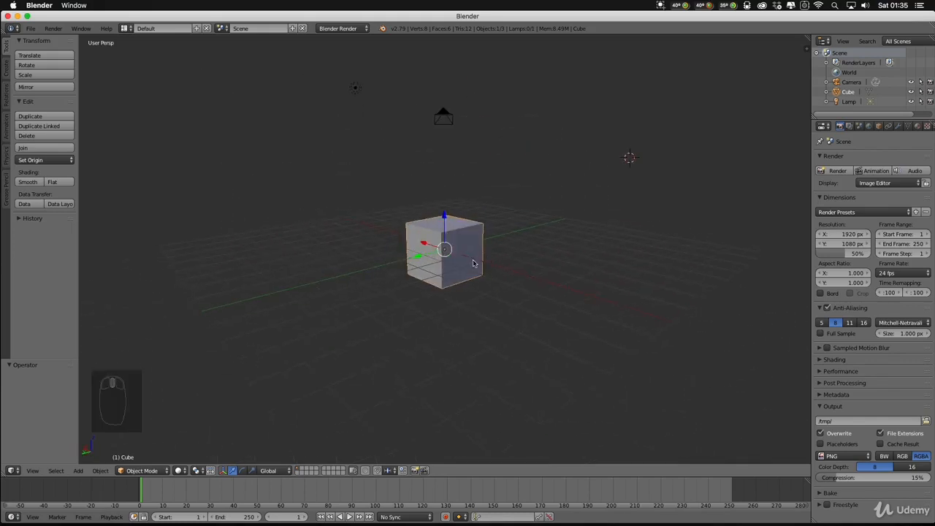
middle_drag(475, 263, 537, 254)
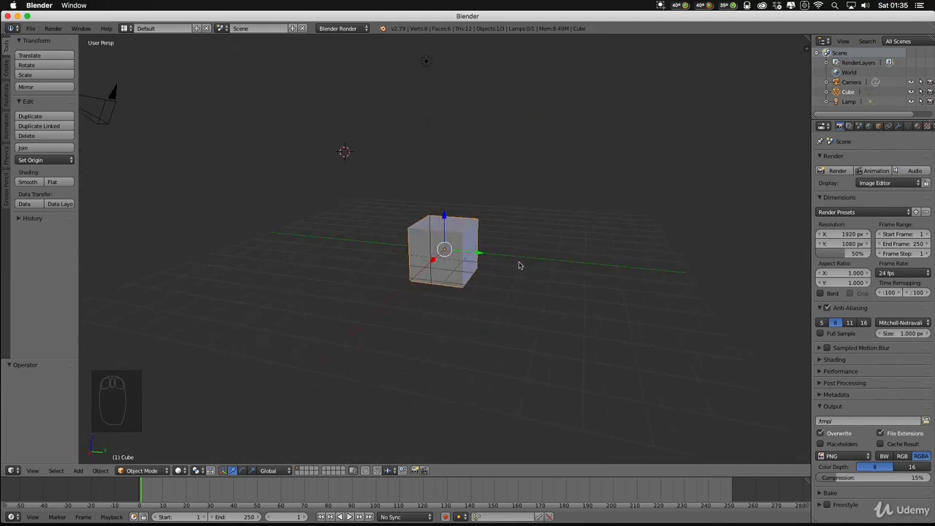
key(Tab)
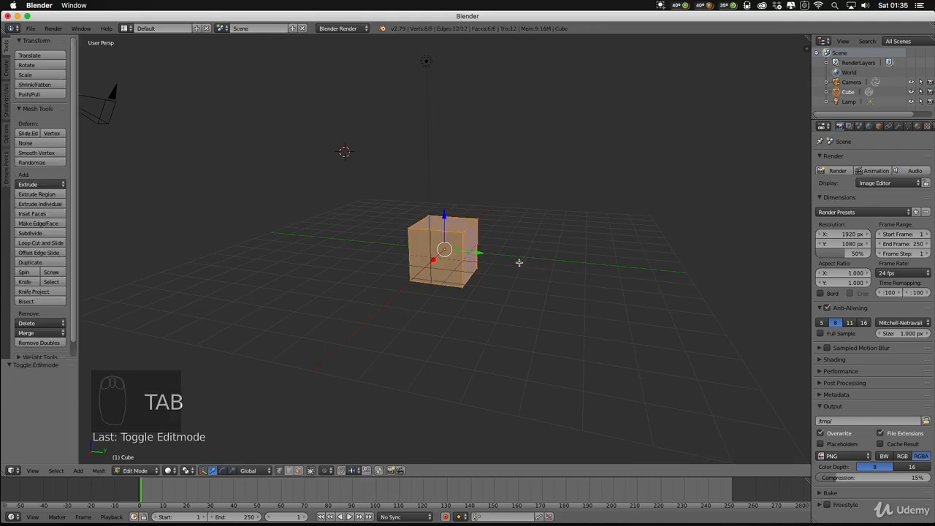
mouse_move(526, 265)
middle_down()
mouse_move(490, 271)
mouse_move(526, 268)
middle_up()
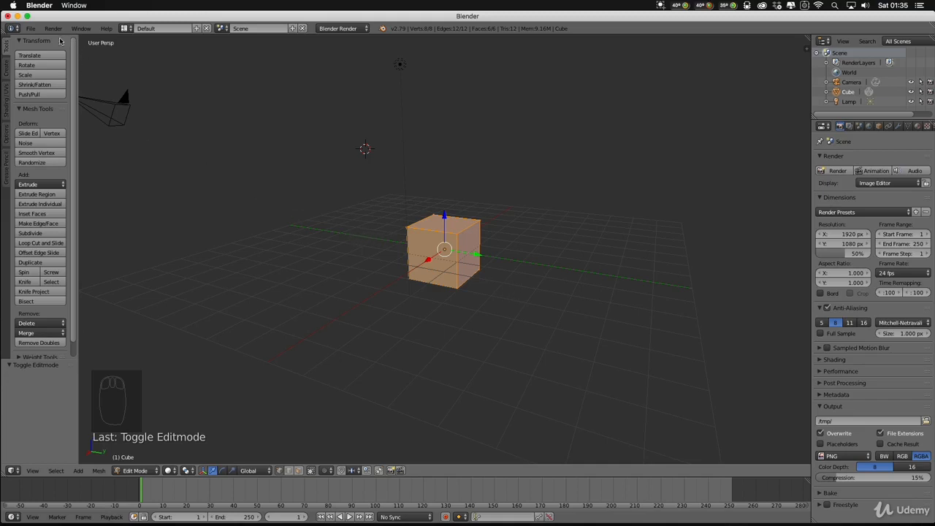
Review the Input settings in the user preferences, including the mouse and numpad emulation options, and close them.
click(30, 28)
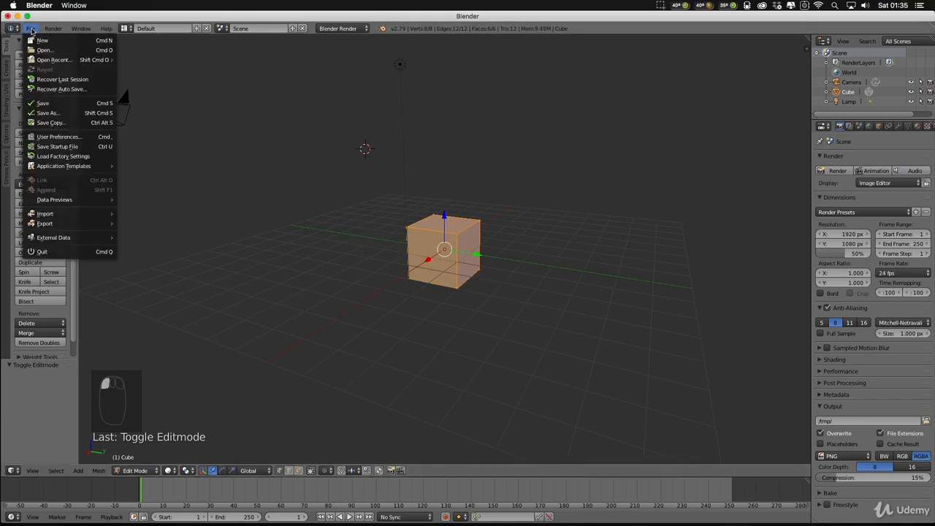
click(73, 137)
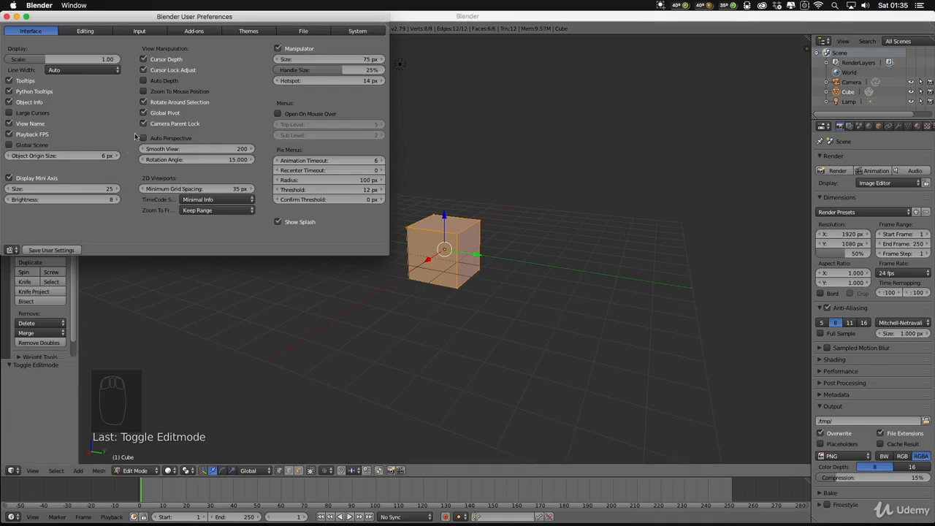
click(86, 33)
click(135, 32)
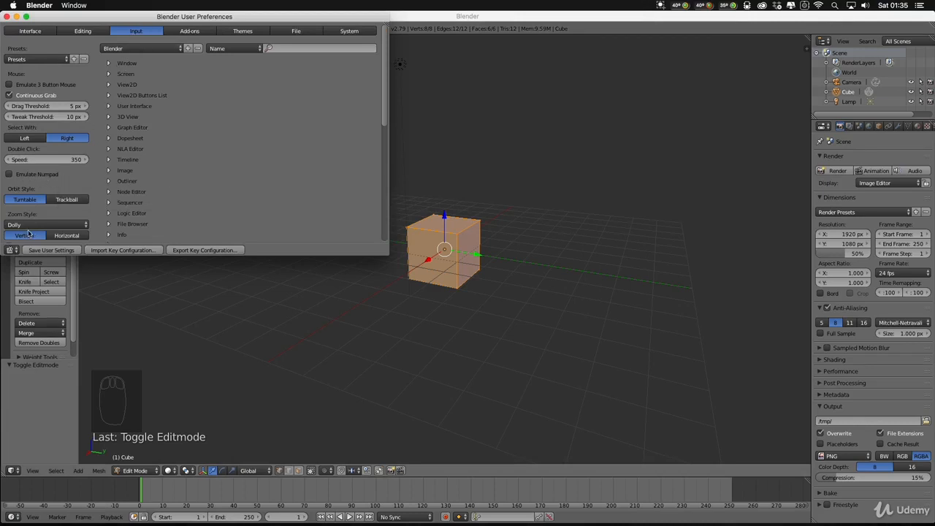
click(8, 16)
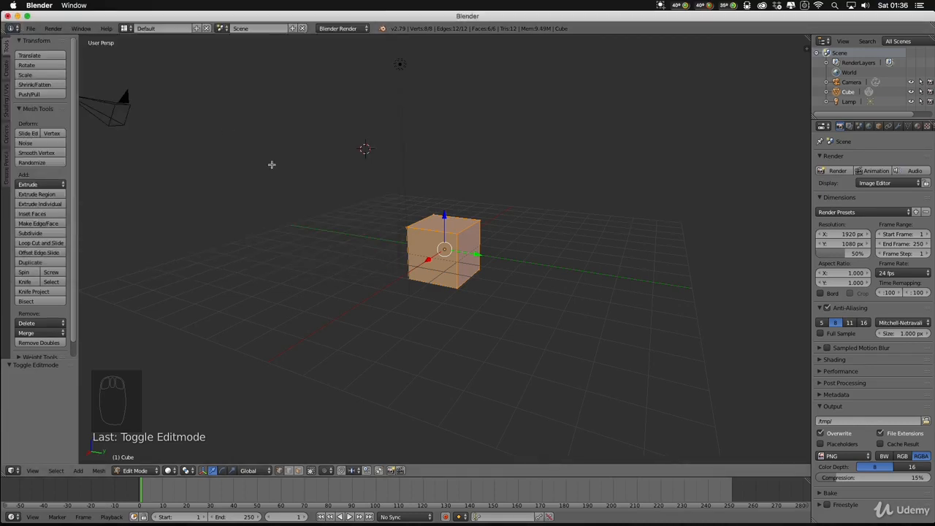
Examine the cube from the front, an orbited angle, and the top, right, left and back preset views.
click(31, 471)
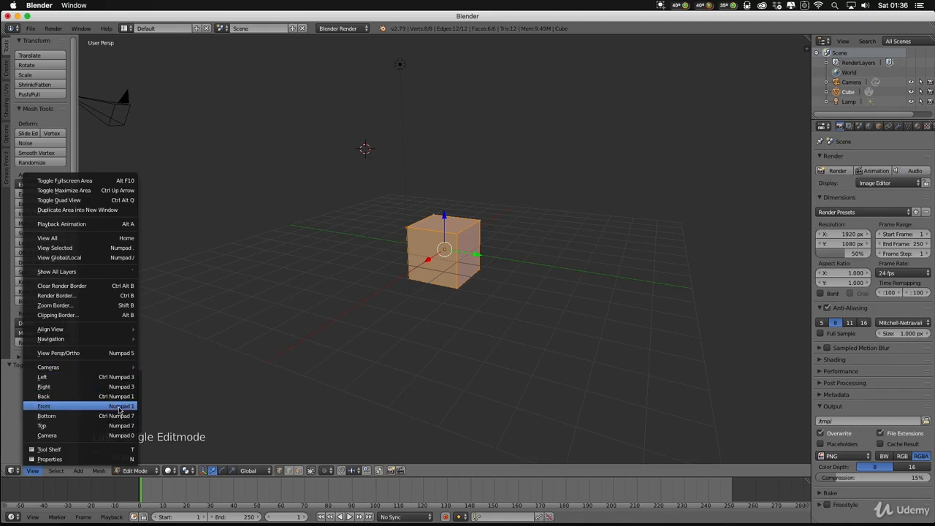
key(KP_1)
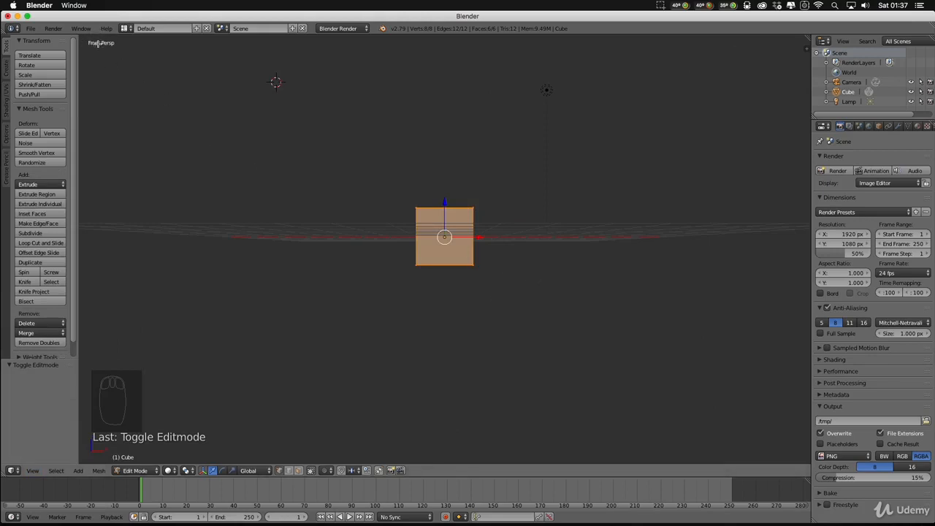
key(KP_4)
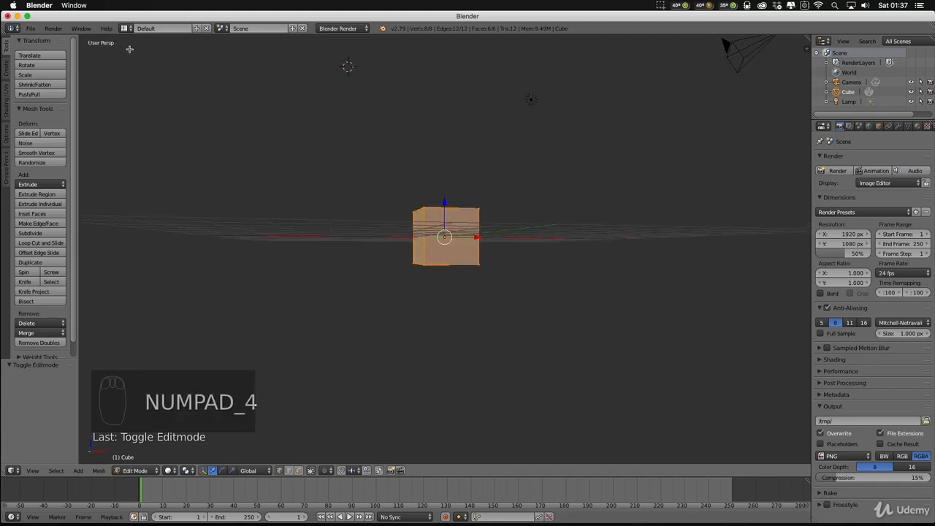
key(KP_7)
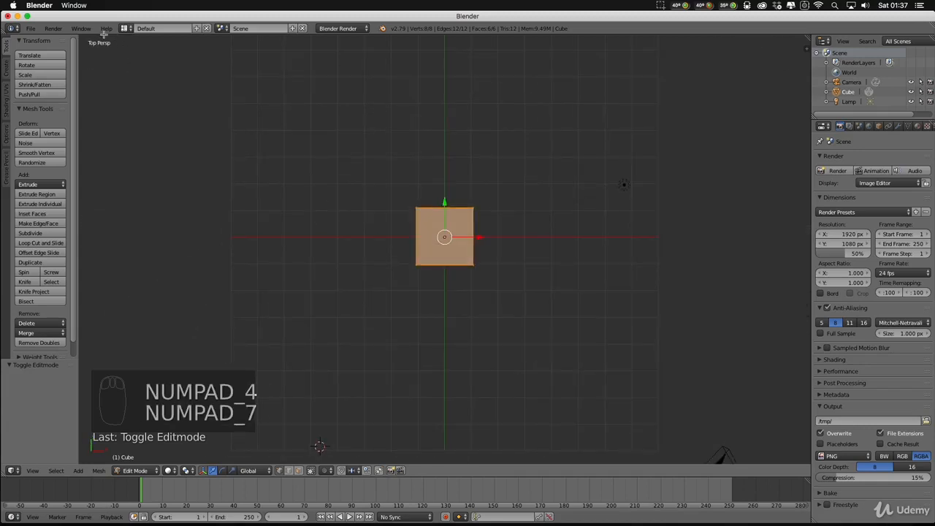
key(KP_3)
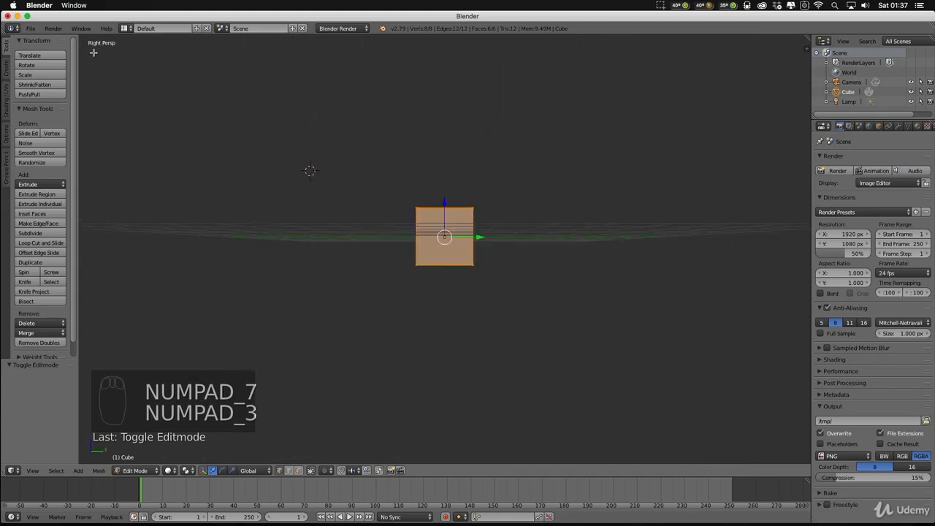
key(KP_1)
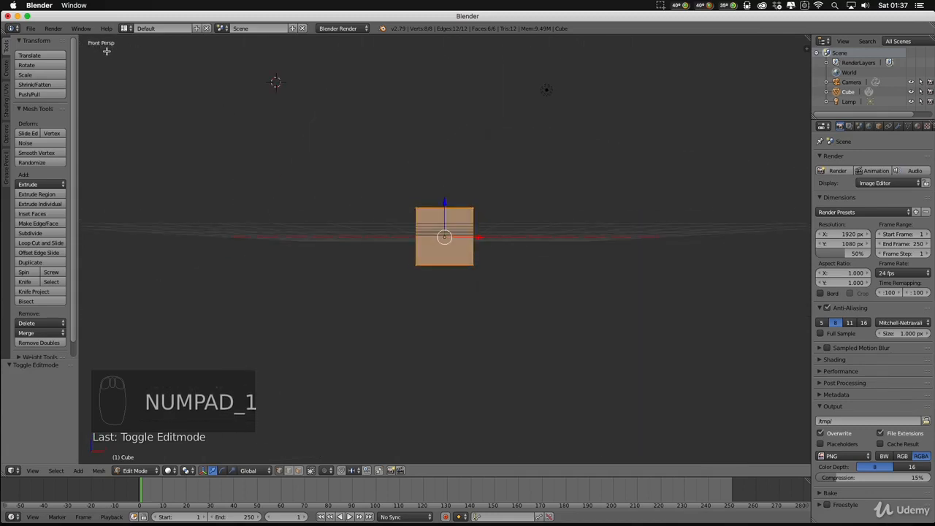
key(ctrl+KP_3)
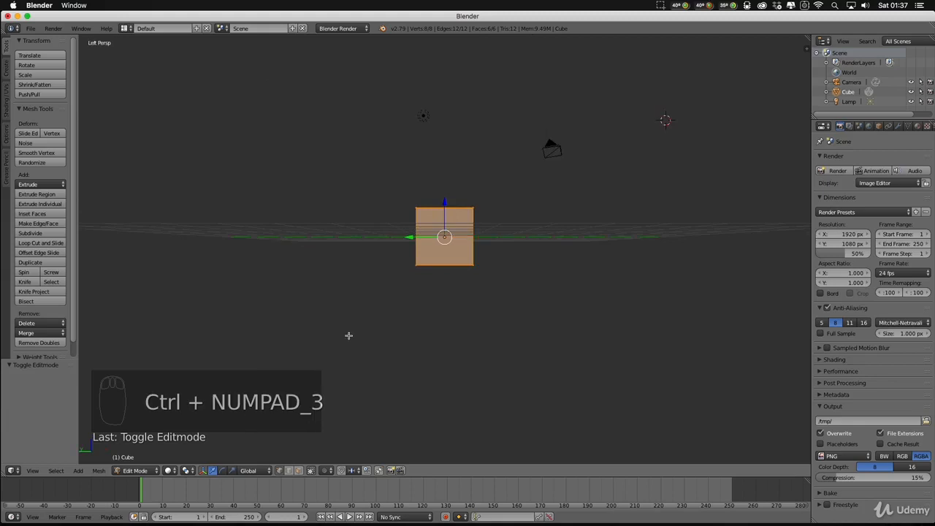
key(ctrl+KP_1)
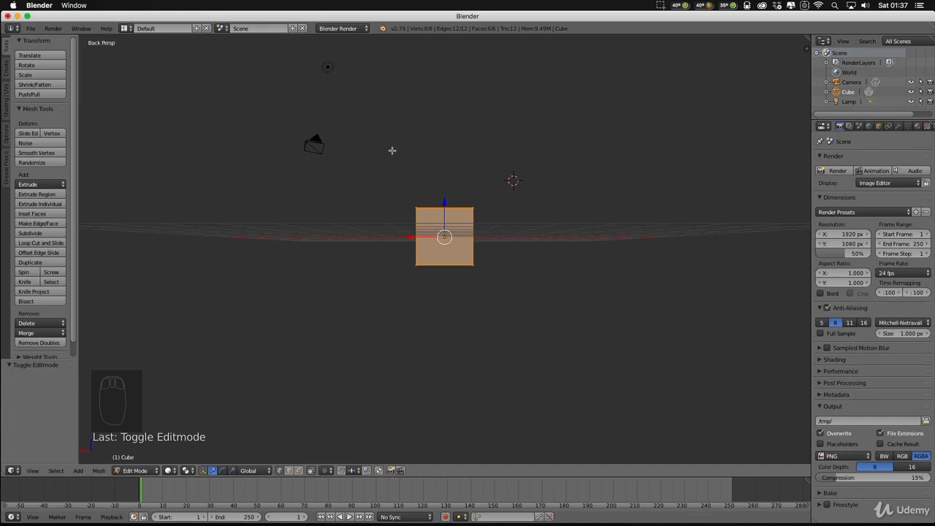
Select the cube's corner vertices one at a time, finishing with the nearest corner of the upper face.
middle_drag(447, 209, 389, 235)
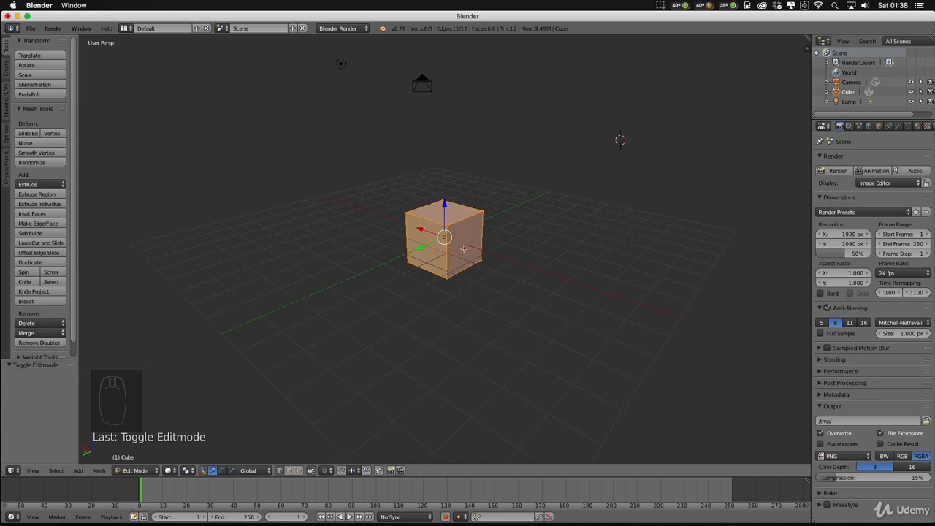
right_click(407, 212)
right_click(444, 201)
right_click(483, 212)
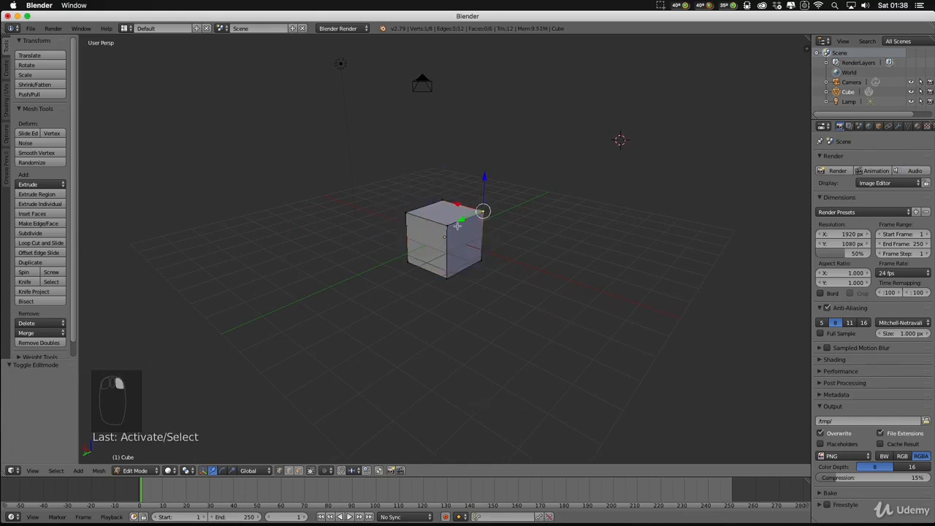
right_click(450, 264)
right_click(449, 278)
right_click(409, 255)
right_click(482, 253)
right_click(450, 227)
Compare how the cube looks in orthographic and perspective projection from several angles and distances.
middle_drag(504, 293, 474, 293)
scroll(474, 293, down, 5)
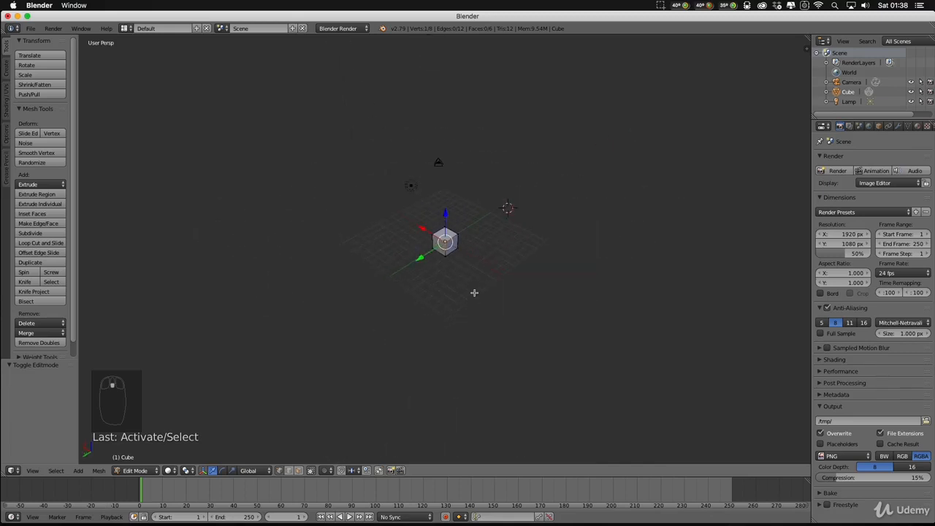
scroll(474, 292, up, 5)
middle_drag(474, 293, 476, 280)
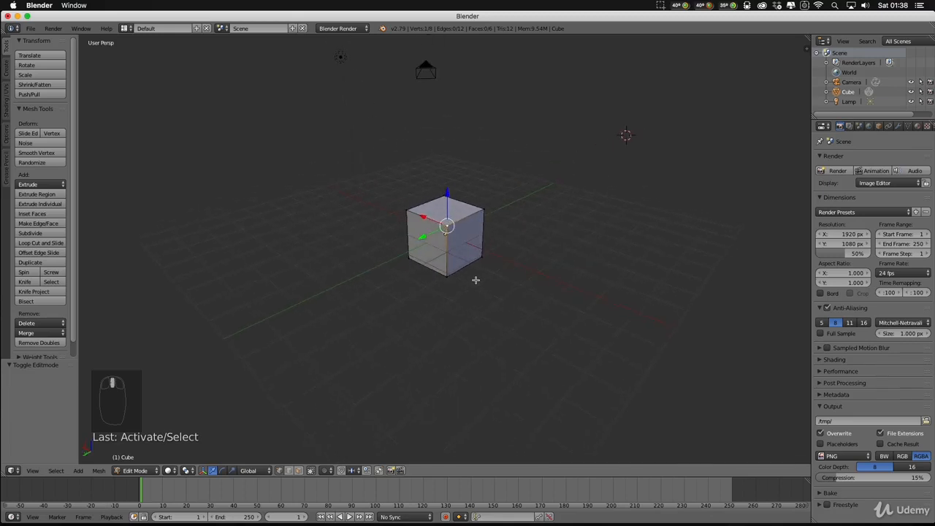
key(KP_5)
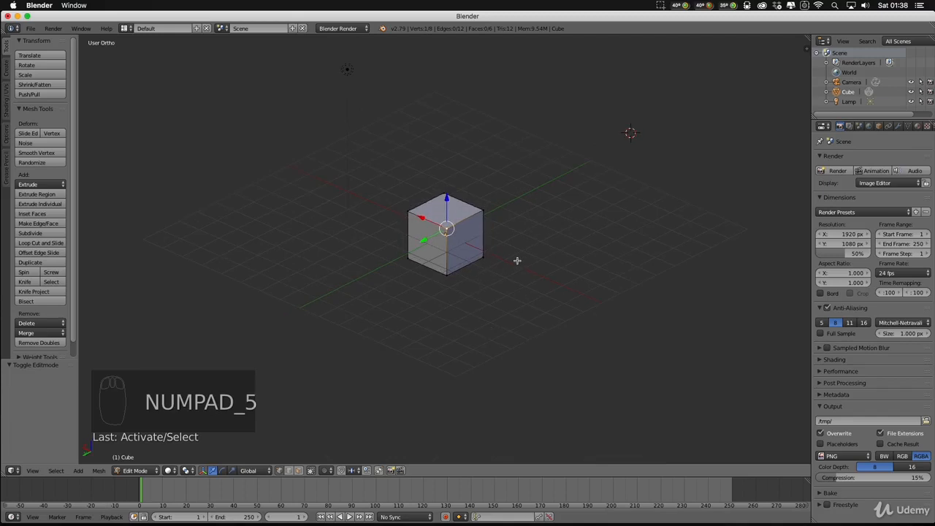
middle_drag(503, 257, 481, 230)
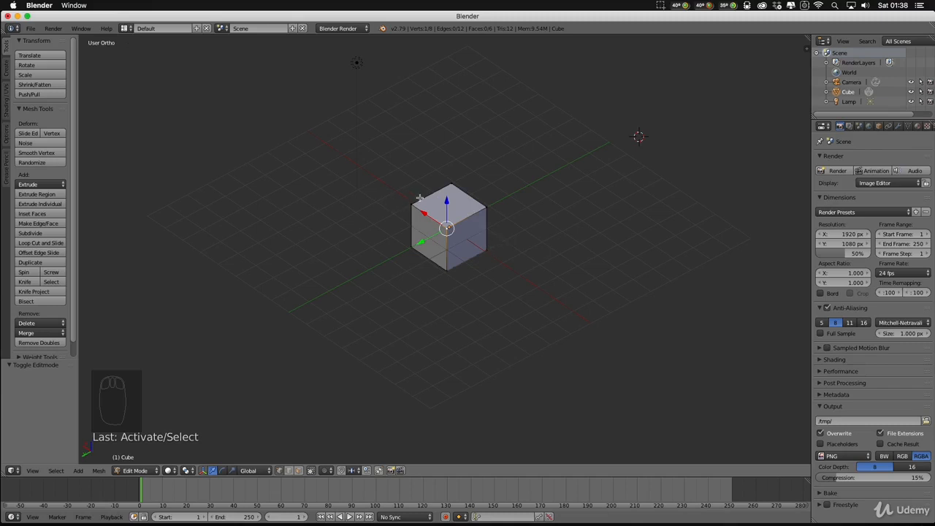
mouse_move(537, 228)
middle_down()
mouse_move(403, 220)
mouse_move(541, 233)
mouse_move(530, 178)
mouse_move(495, 98)
mouse_move(463, 115)
mouse_move(481, 213)
mouse_move(553, 223)
middle_up()
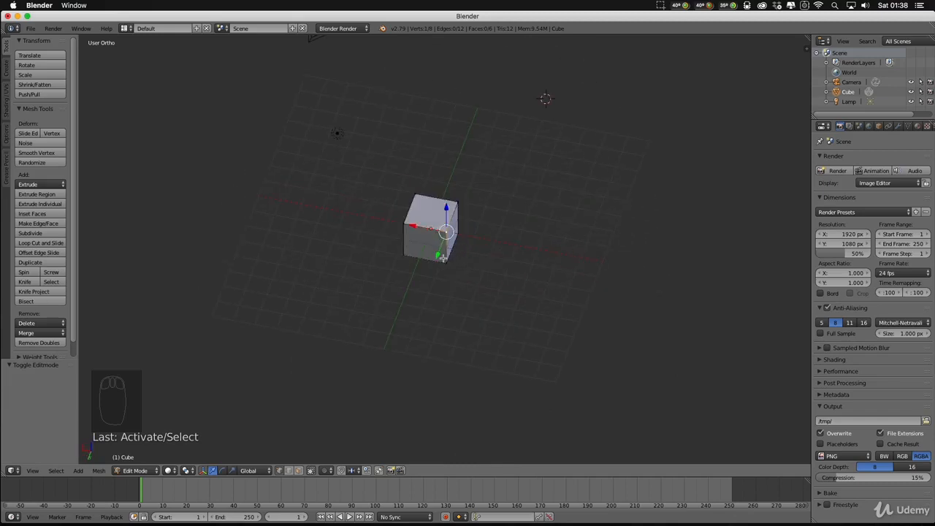
middle_drag(443, 257, 472, 193)
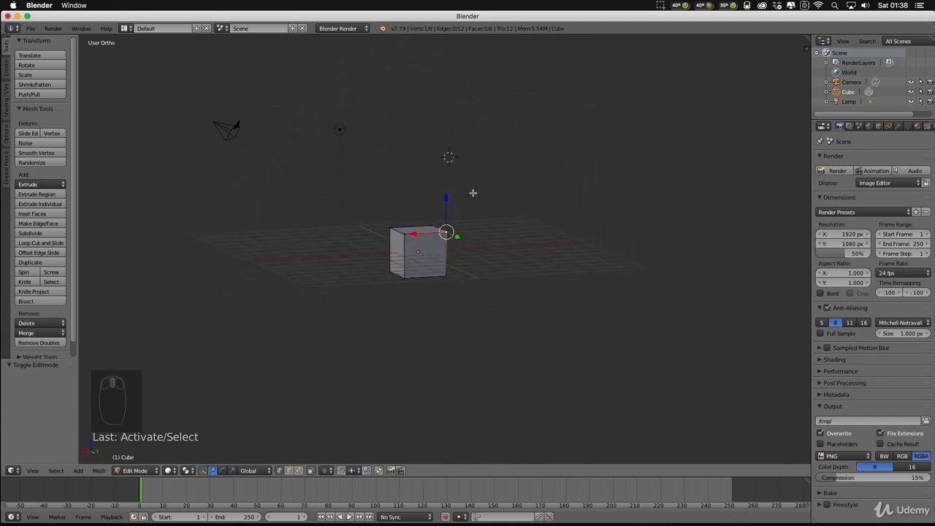
middle_drag(507, 246, 436, 298)
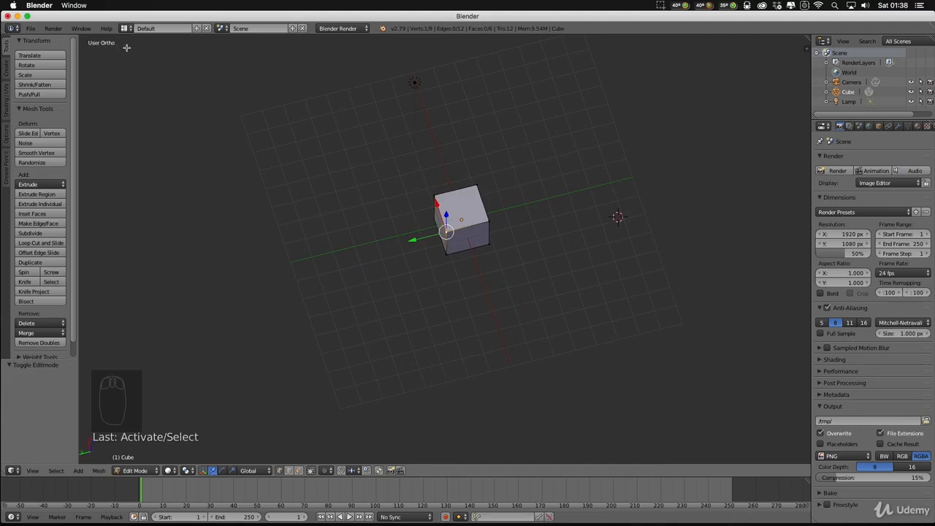
key(KP_5)
middle_drag(529, 250, 482, 260)
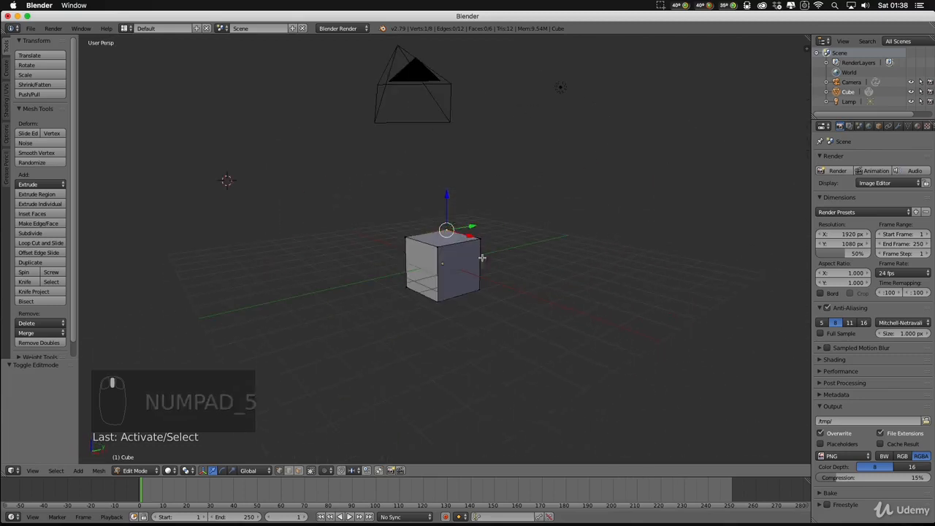
scroll(508, 303, down, 1)
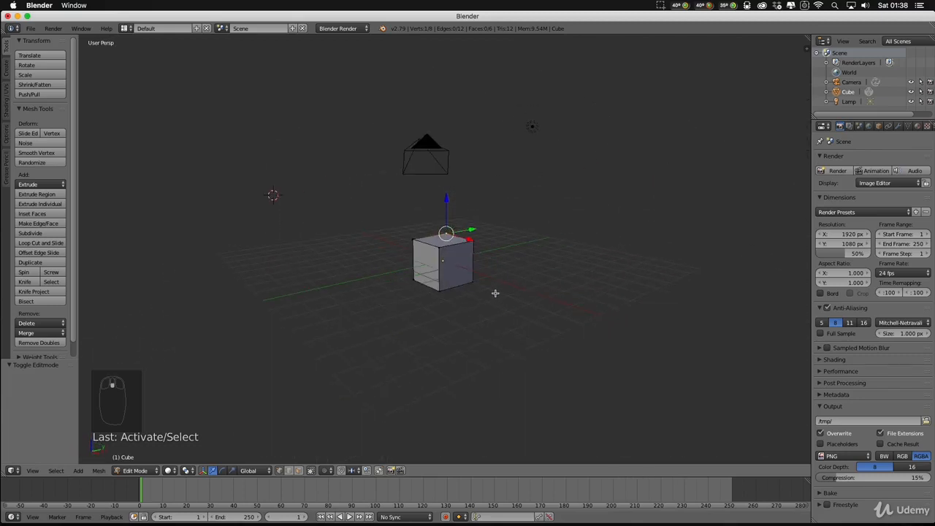
Check the cube's top view, and show it from the right side in orthographic projection.
key(KP_7)
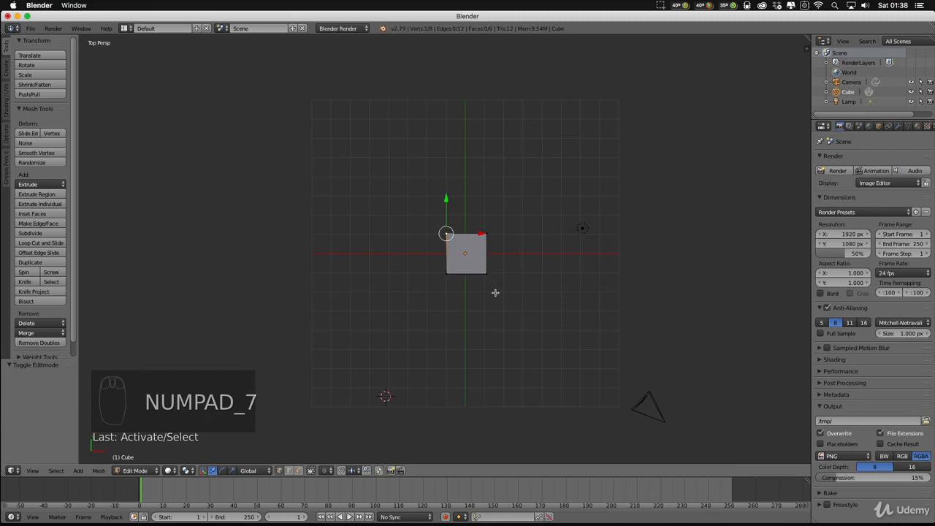
key(KP_3)
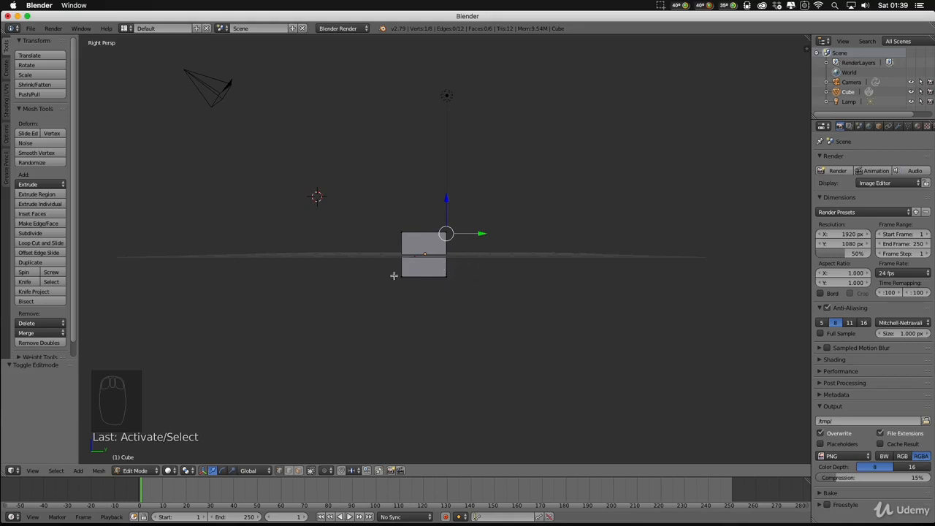
key(KP_5)
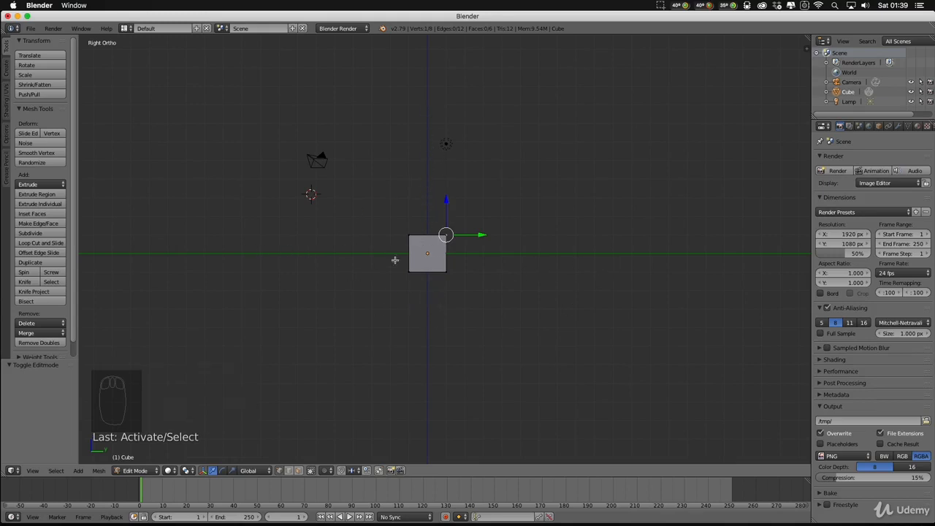
scroll(427, 257, up, 5)
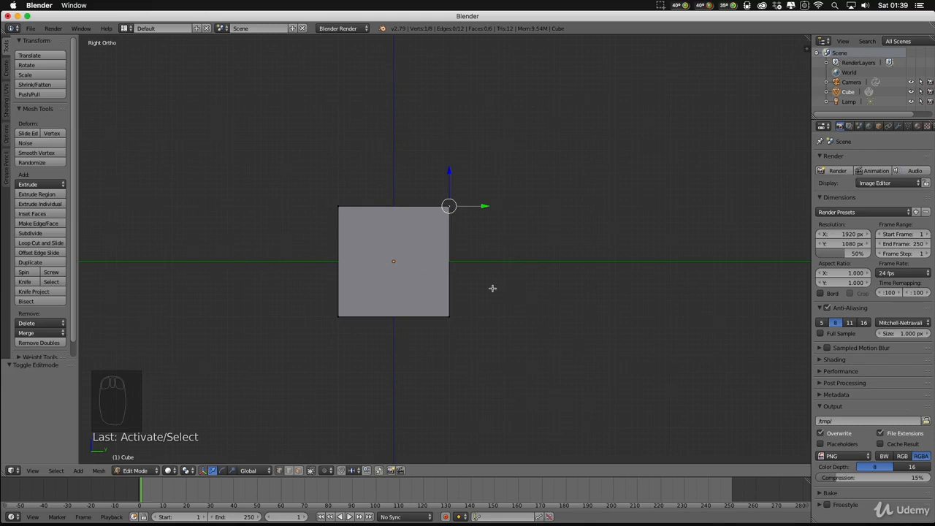
scroll(496, 287, down, 6)
scroll(489, 286, up, 3)
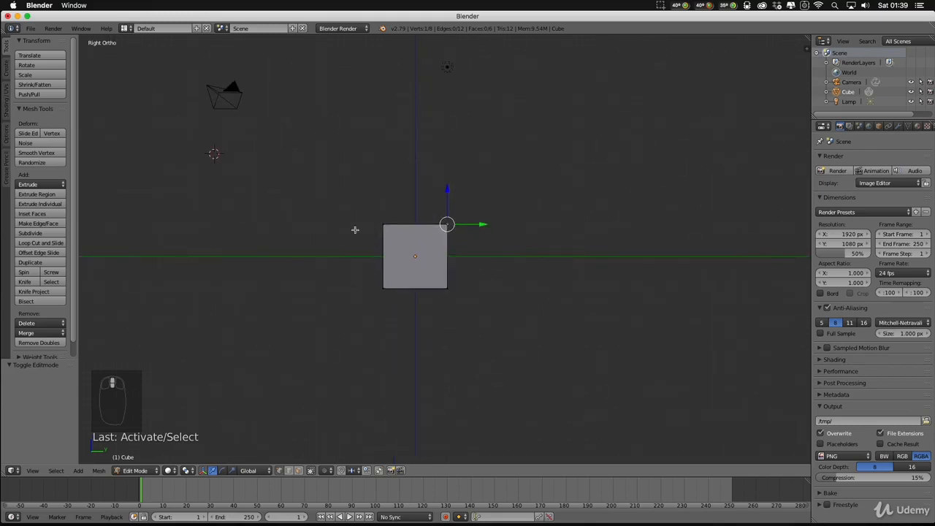
Compare the cube's top, orbited and right views in perspective and orthographic projection, ending on the orthographic right view.
key(KP_7)
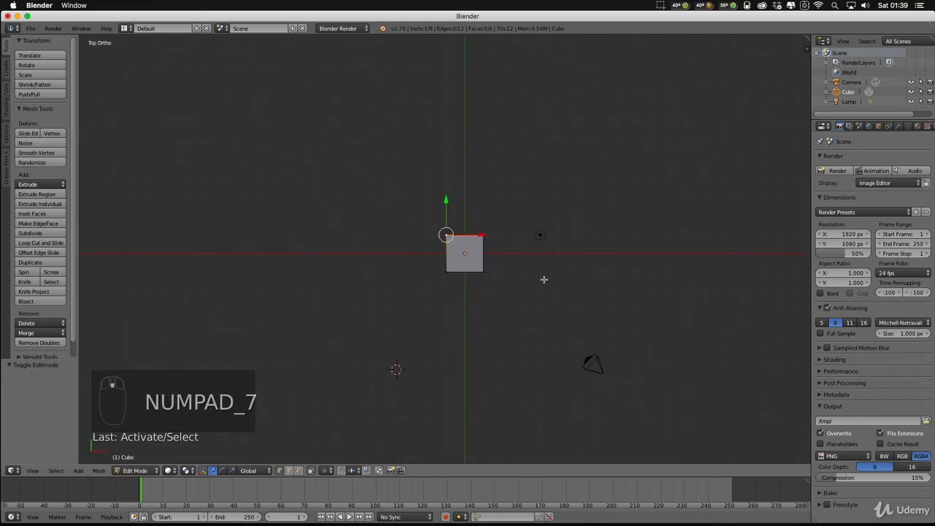
scroll(451, 198, up, 1)
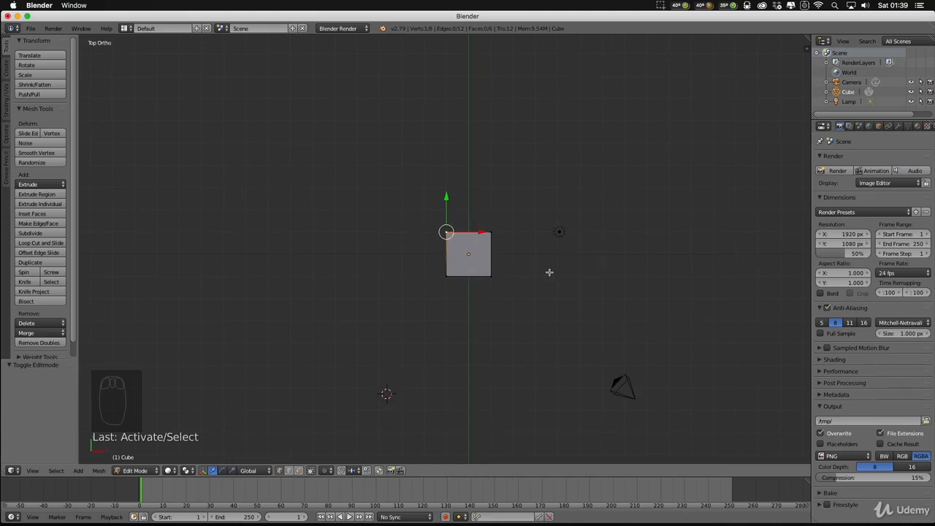
key(KP_5)
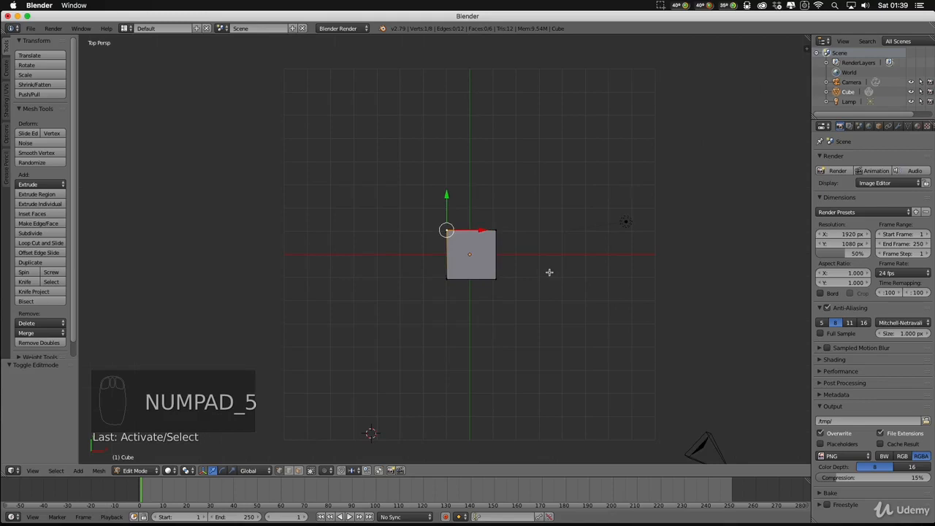
middle_drag(570, 294, 138, 82)
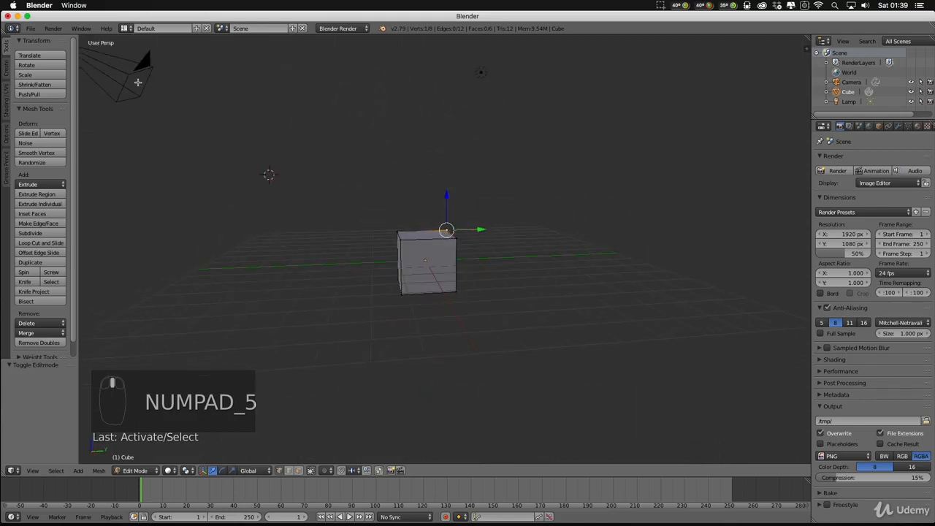
middle_drag(252, 151, 403, 304)
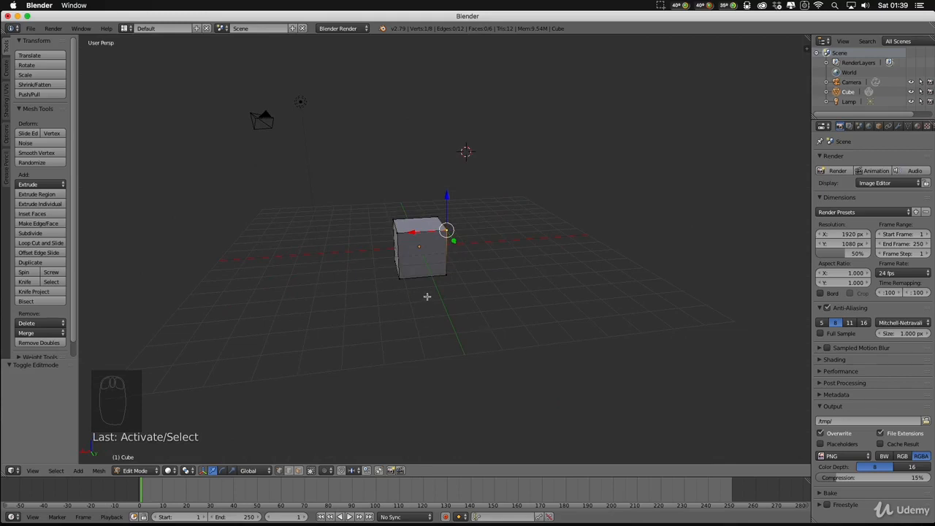
mouse_move(460, 285)
middle_down()
mouse_move(539, 274)
mouse_move(427, 270)
mouse_move(547, 292)
mouse_move(453, 287)
middle_up()
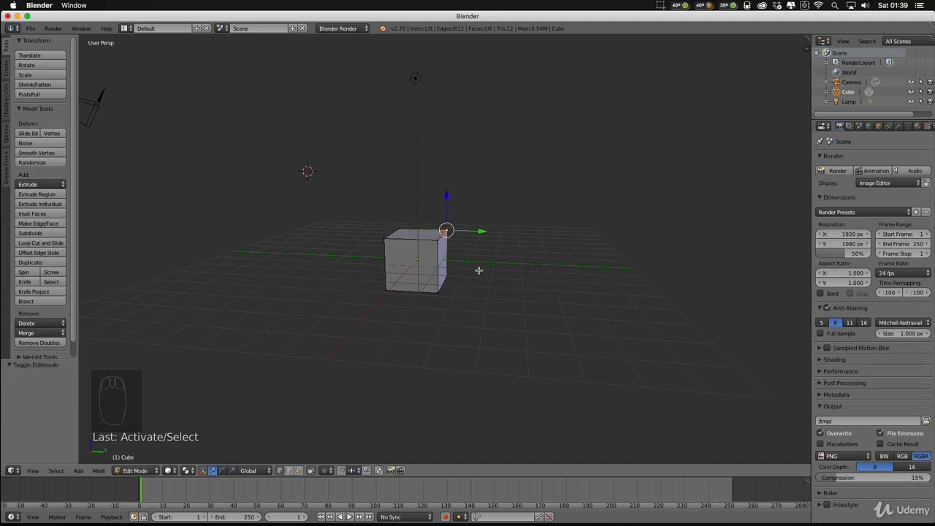
key(KP_3)
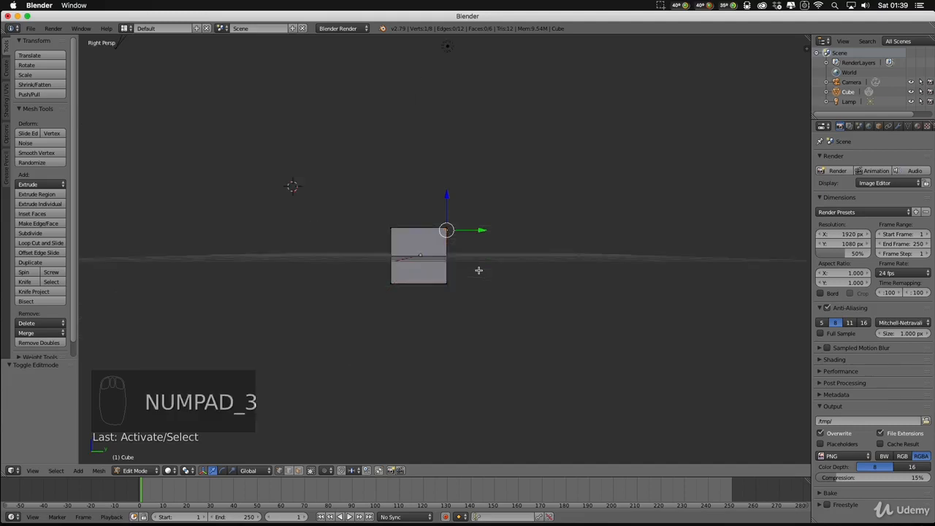
key(KP_5)
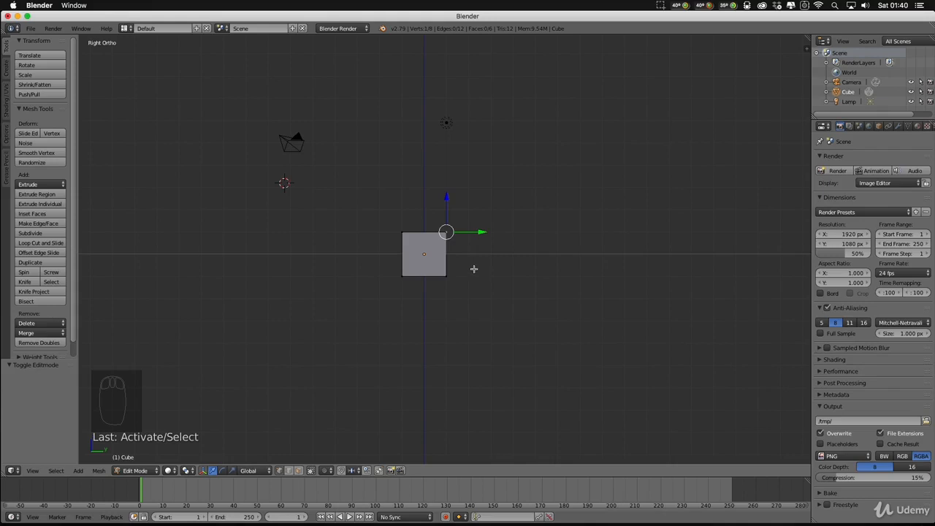
Try raising the selected upper corner vertex along the Z axis and undo the move.
scroll(465, 259, up, 3)
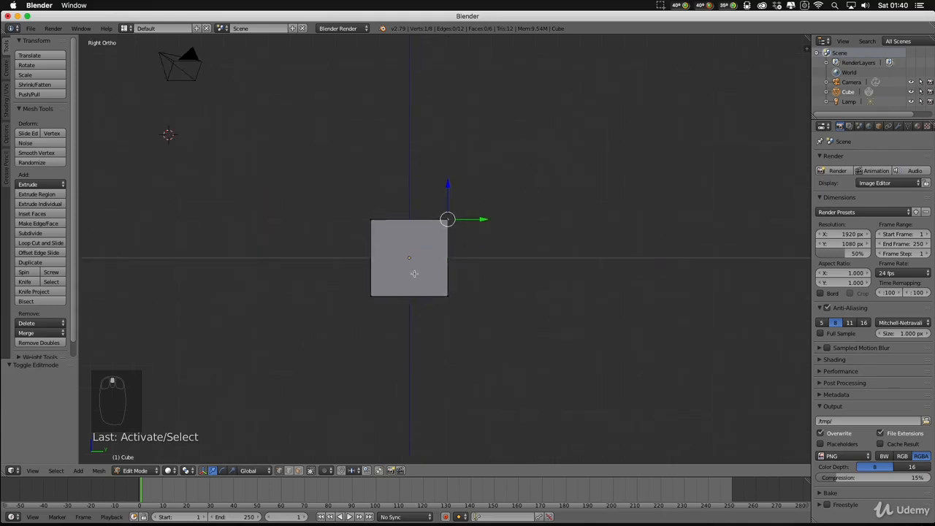
drag(447, 184, 444, 159)
key(super+z)
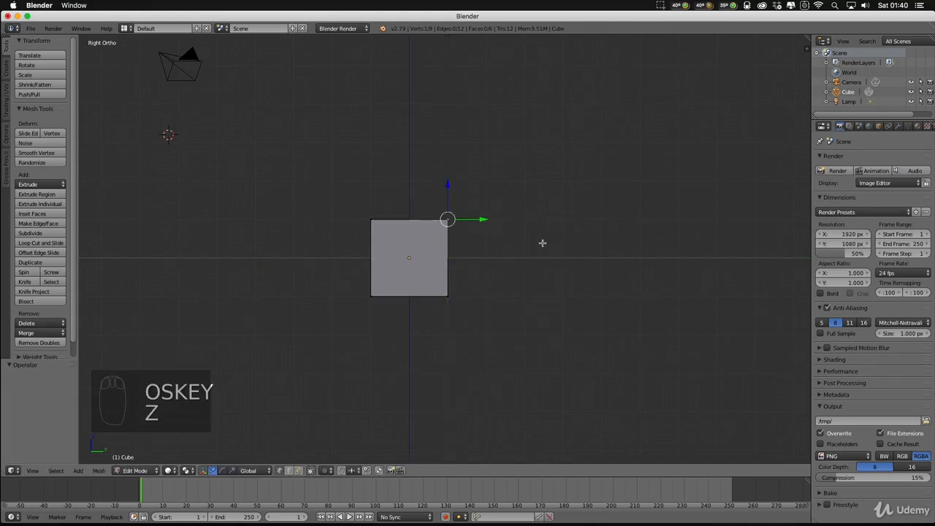
Select the whole cube mesh and move it up 1 unit along Z so its base rests on the ground line.
key(a)
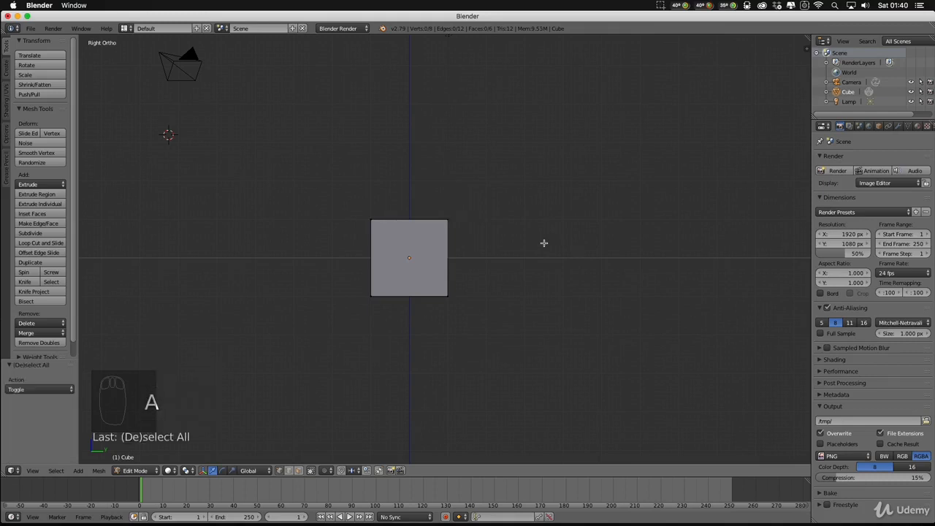
key(a)
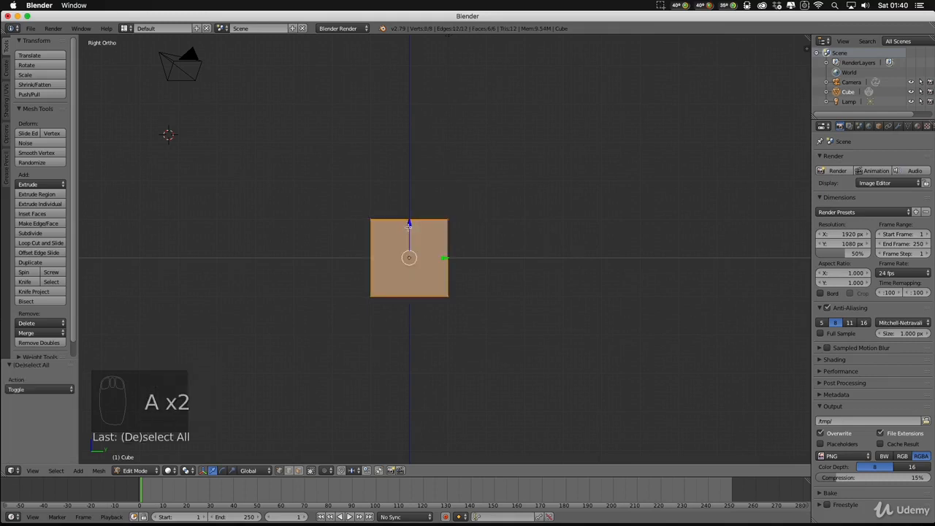
drag(409, 223, 412, 186)
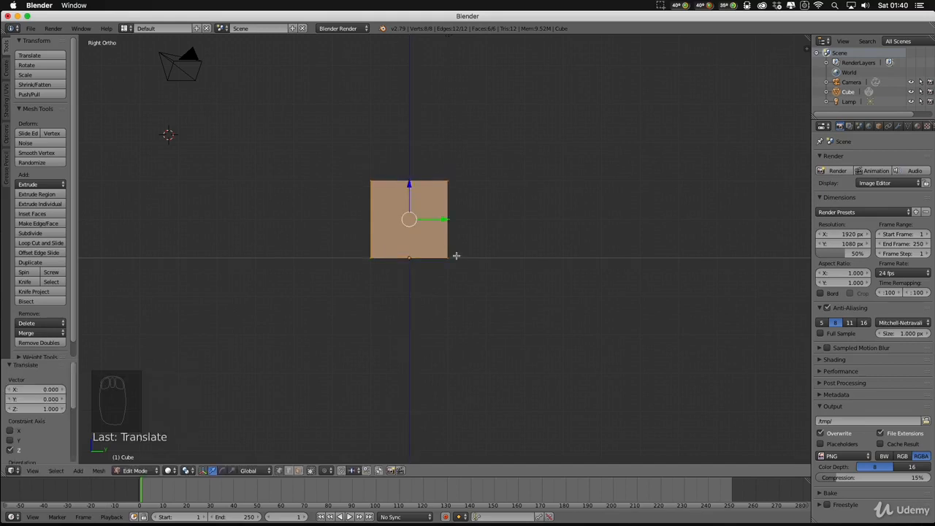
scroll(459, 261, up, 9)
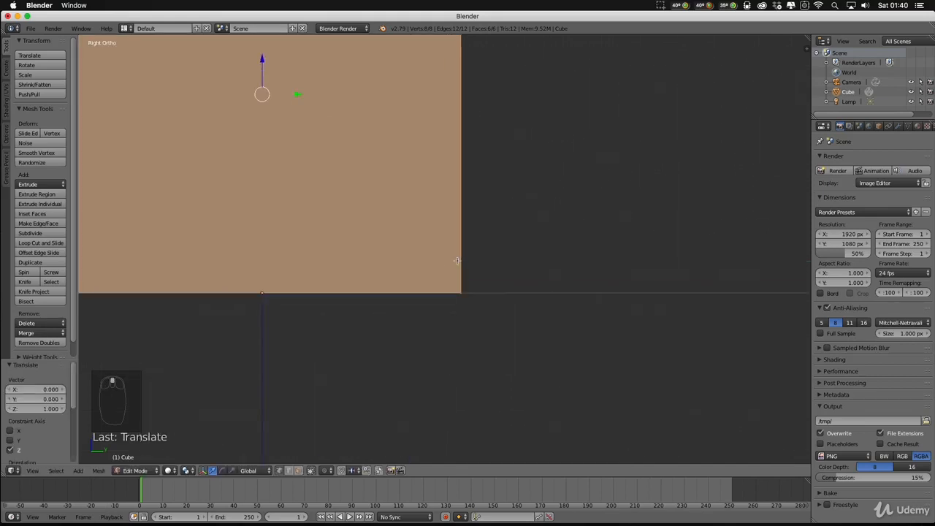
scroll(457, 261, down, 7)
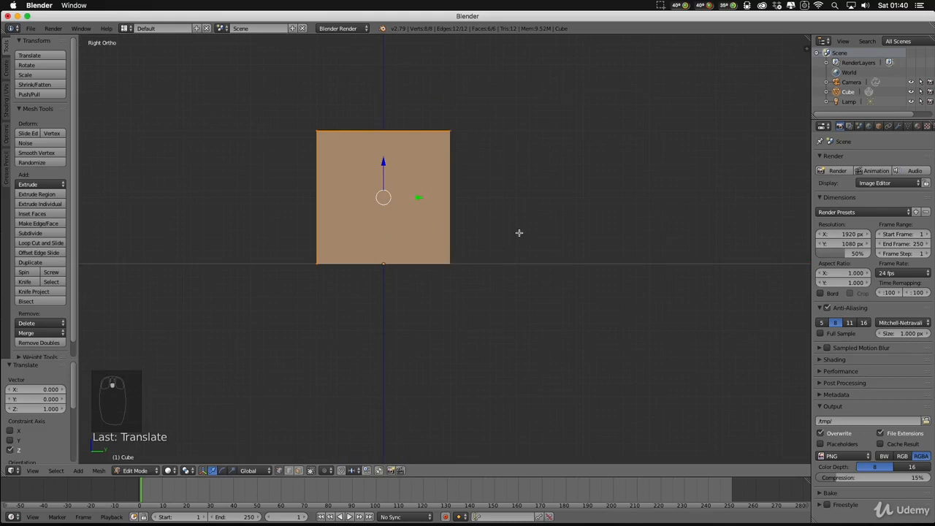
scroll(468, 200, down, 5)
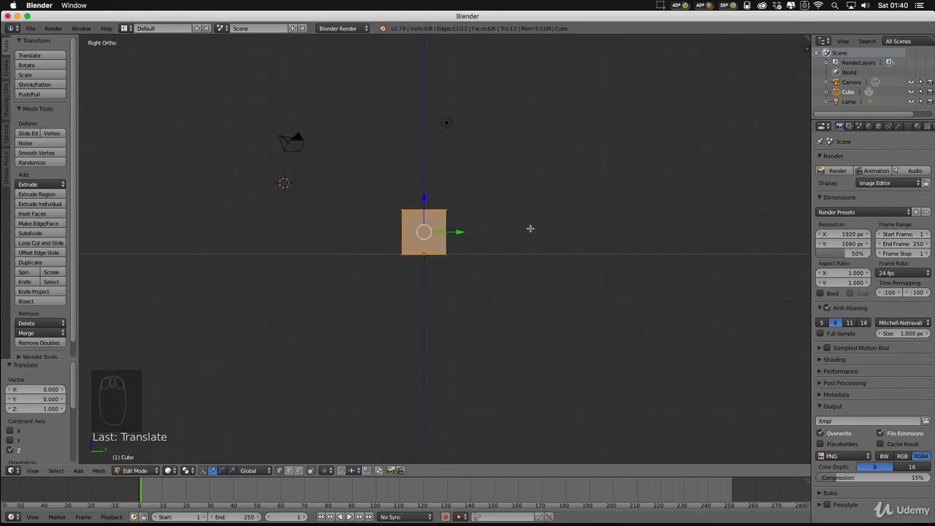
Scale the selected cube mesh along the Z axis by about 3.455 to make a tall block.
key(s)
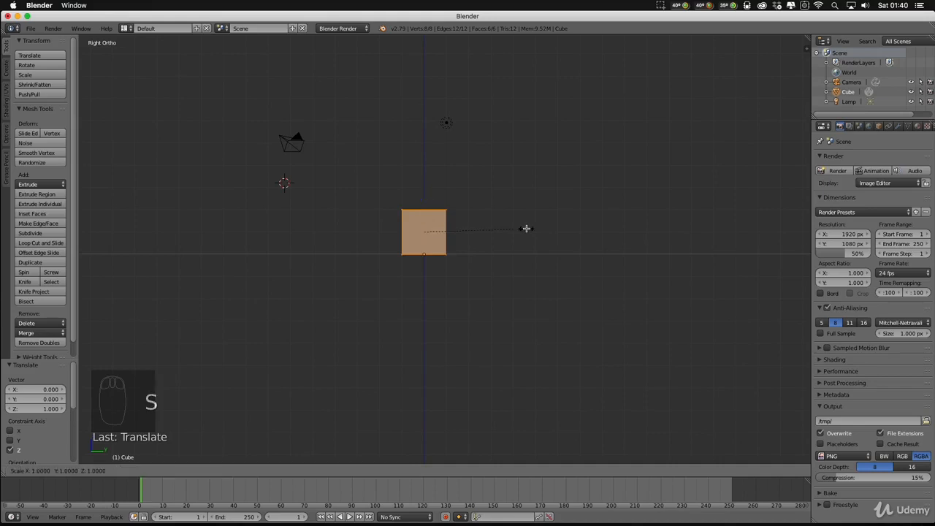
key(z)
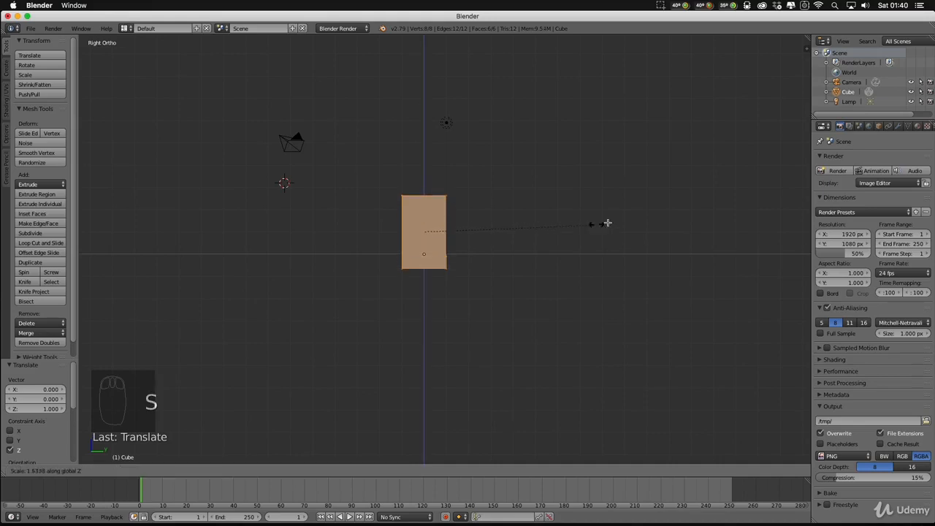
click(777, 205)
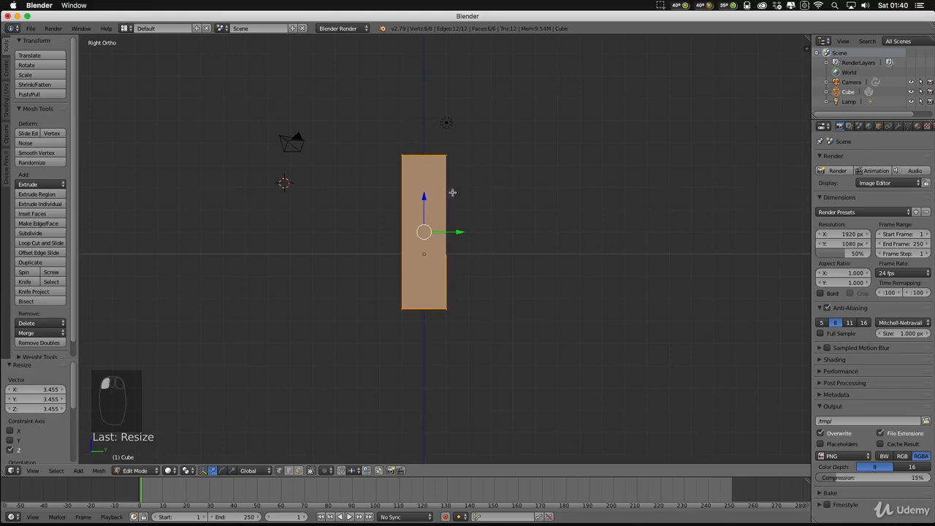
Move the tall block up about 2.471 units along Z to bring its base to the ground, and check the base from an angle.
drag(424, 196, 428, 144)
scroll(446, 251, up, 8)
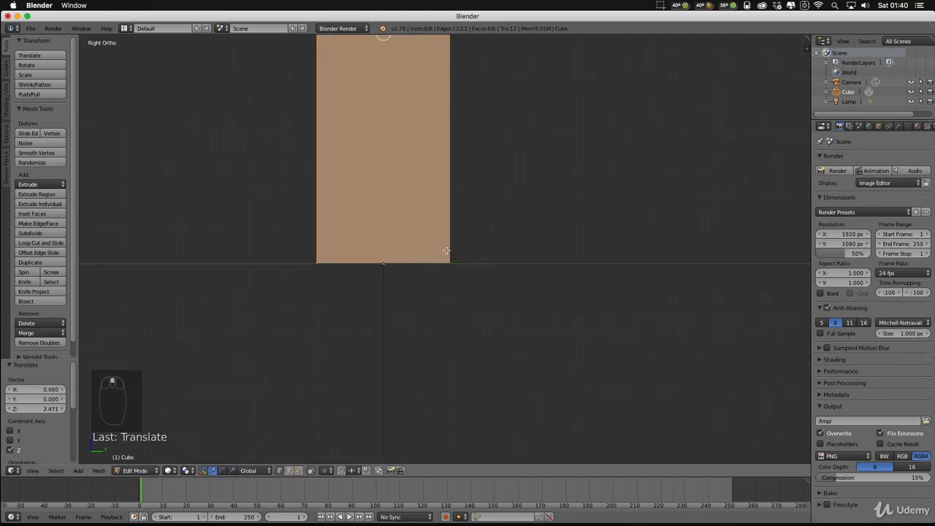
scroll(444, 249, down, 2)
middle_drag(522, 176, 523, 171)
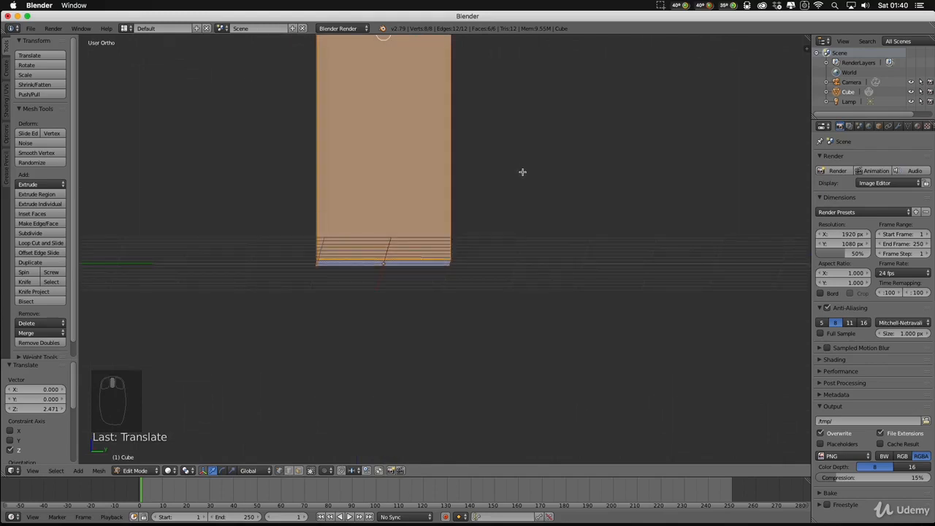
middle_drag(541, 208, 448, 197)
In the right view, lower the block about 0.025 units along Z to fine-tune its base against the ground line.
key(KP_3)
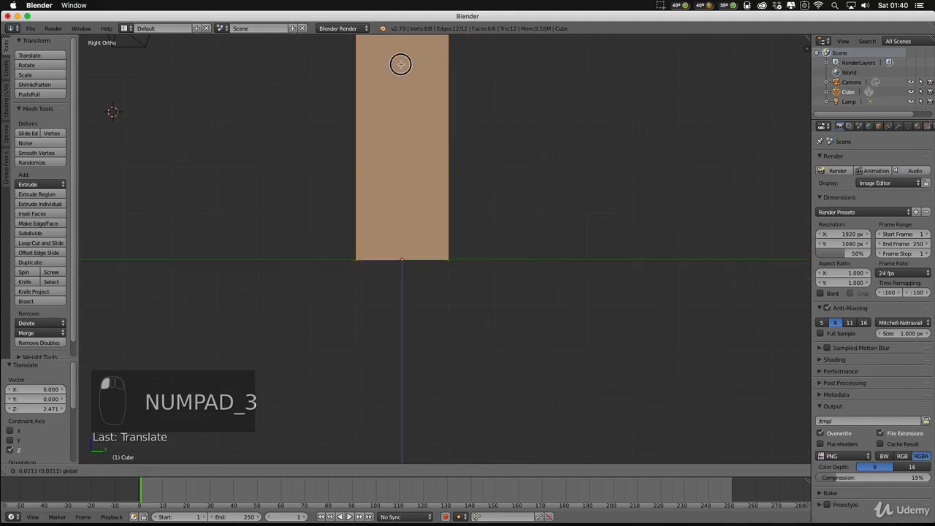
click(401, 63)
scroll(461, 189, up, 6)
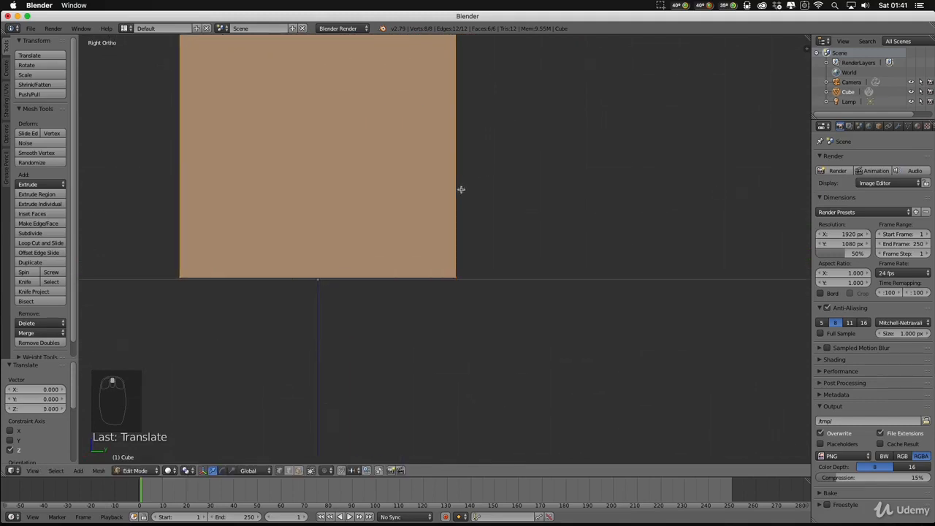
scroll(357, 116, down, 7)
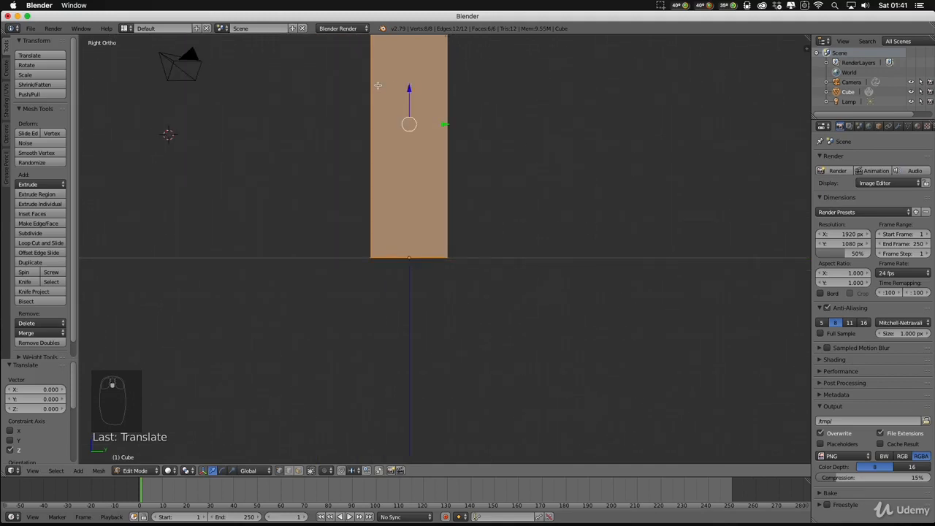
drag(409, 88, 409, 90)
Examine the tall block in perspective projection from several angles, checking its base, sides and top.
middle_drag(513, 182, 438, 221)
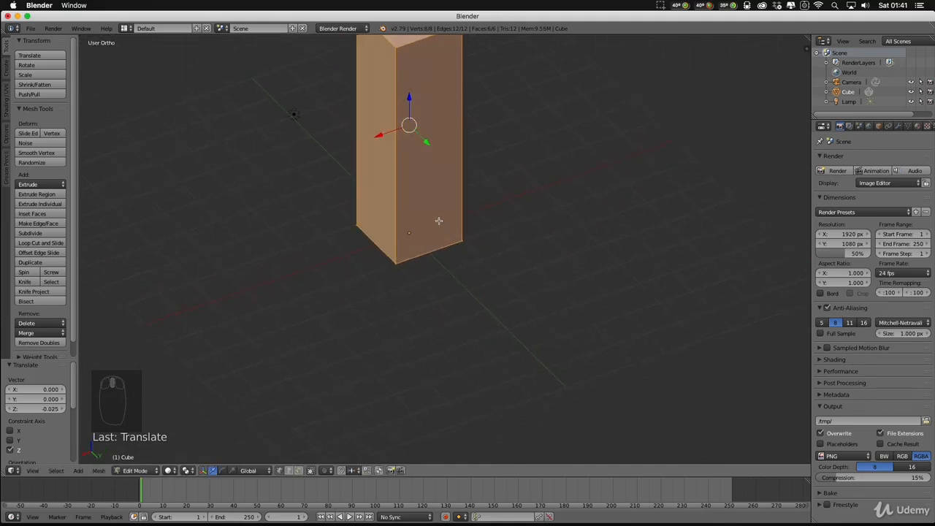
key(KP_5)
scroll(513, 226, down, 3)
middle_drag(519, 213, 394, 174)
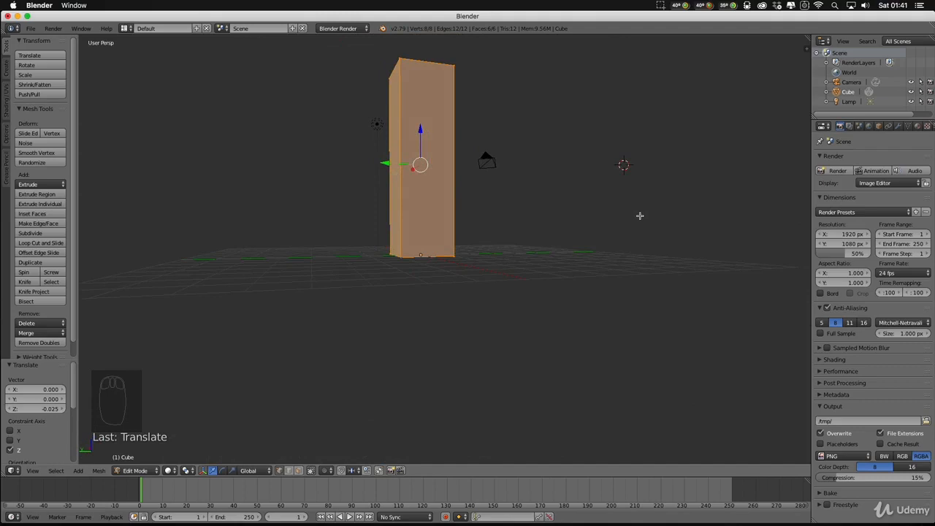
middle_drag(543, 202, 581, 212)
scroll(516, 198, up, 2)
shift+middle_drag(529, 174, 521, 290)
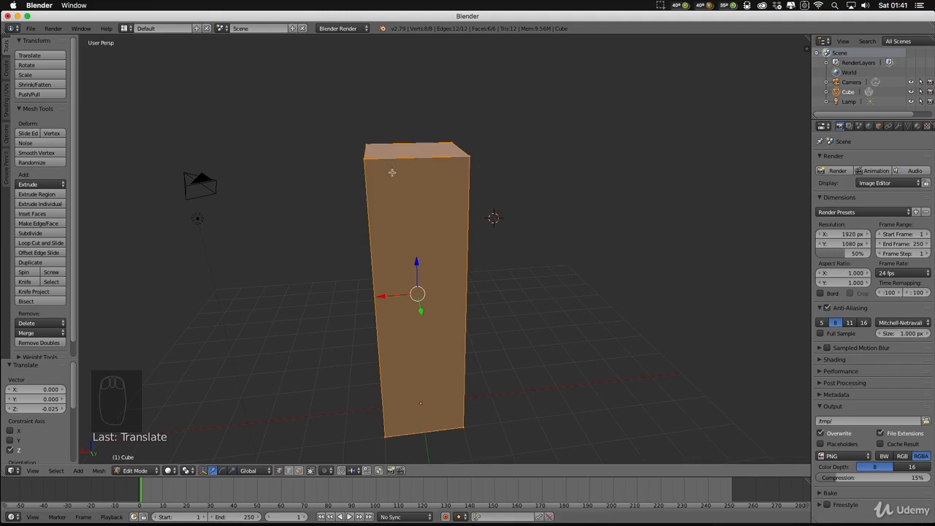
middle_drag(392, 172, 390, 152)
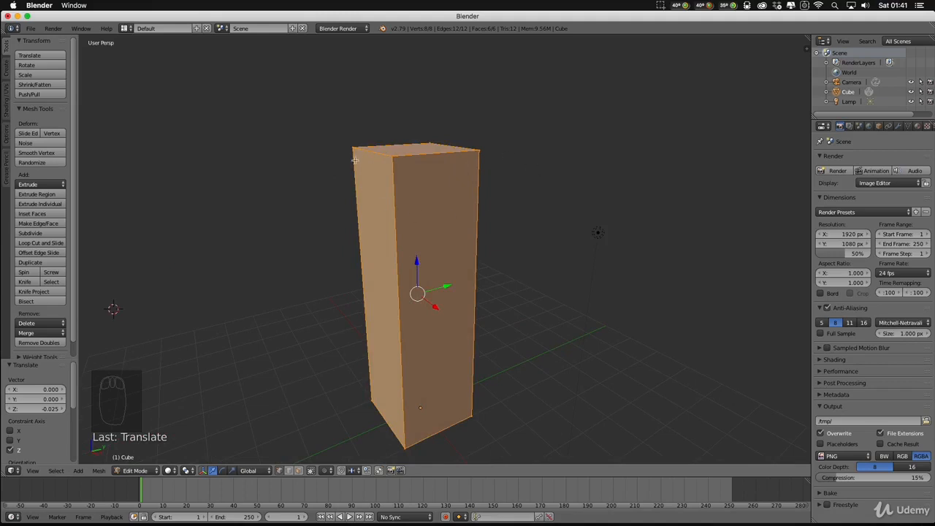
middle_drag(510, 217, 393, 215)
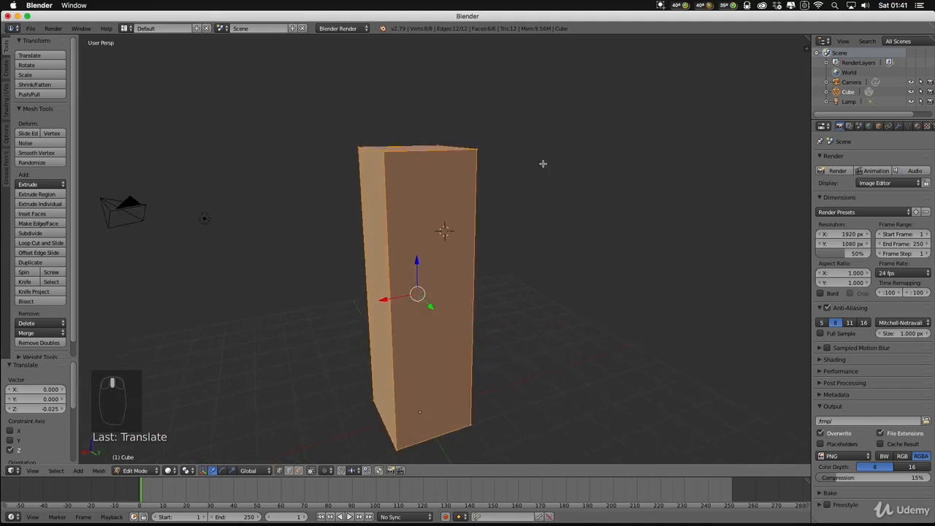
Select the block's nearest upper corner vertex, try moving it along the X axis, and undo the move.
right_click(386, 169)
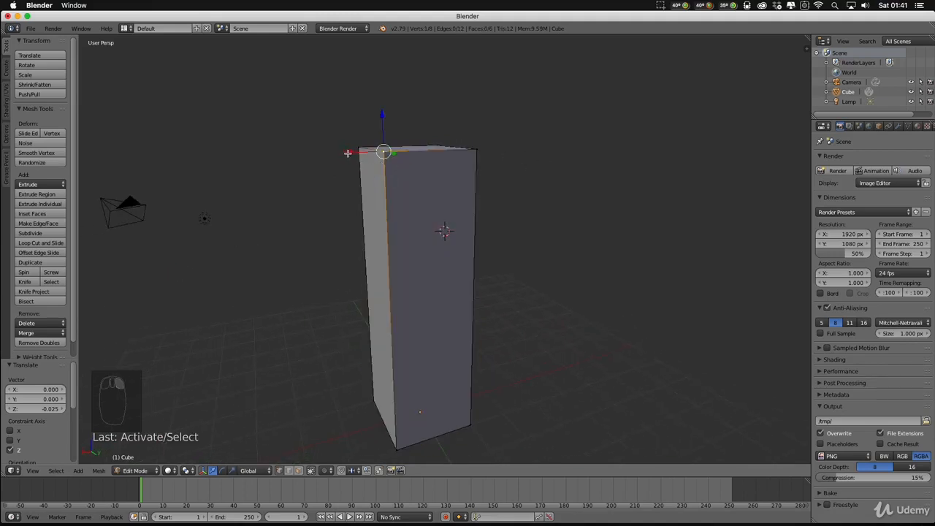
mouse_move(348, 153)
mouse_down()
mouse_move(333, 155)
mouse_move(361, 159)
mouse_up()
key(super+z)
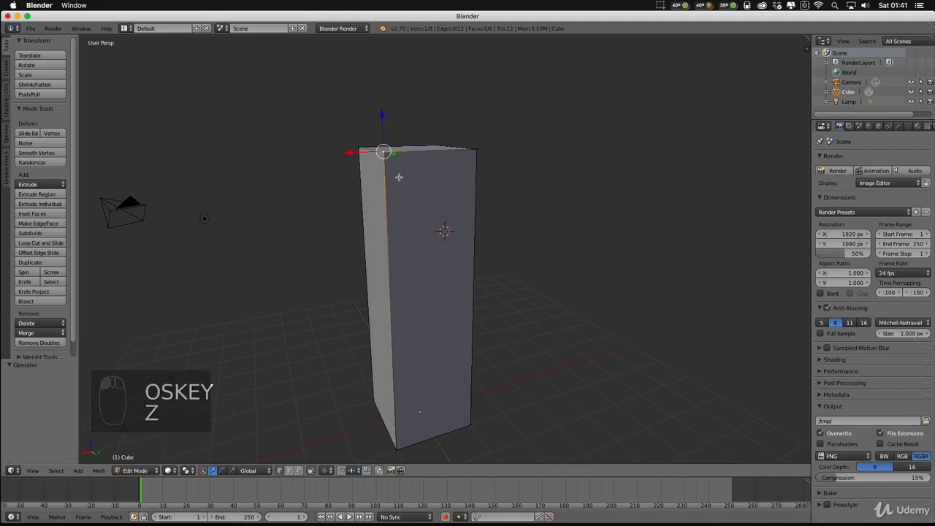
Switch to face selection and select the block's side and top faces one at a time, finishing with a tall side face.
middle_drag(450, 277, 259, 169)
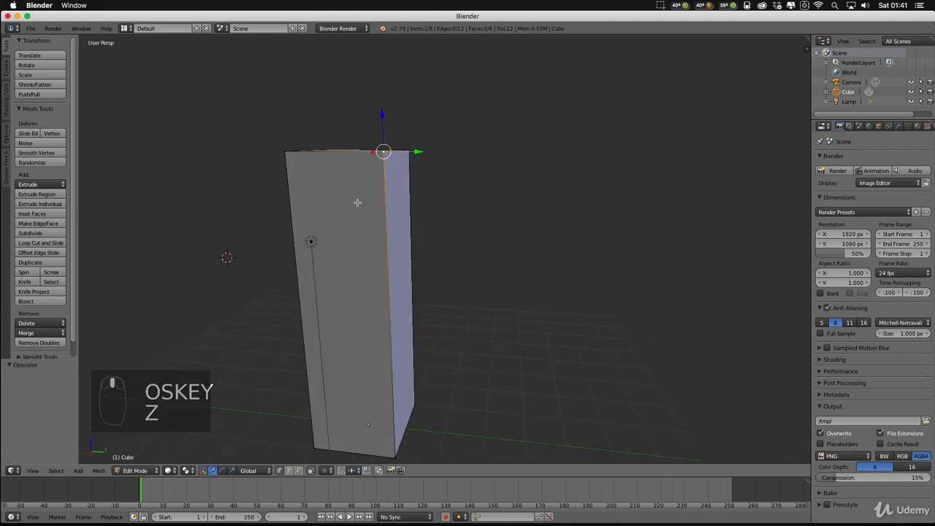
click(298, 471)
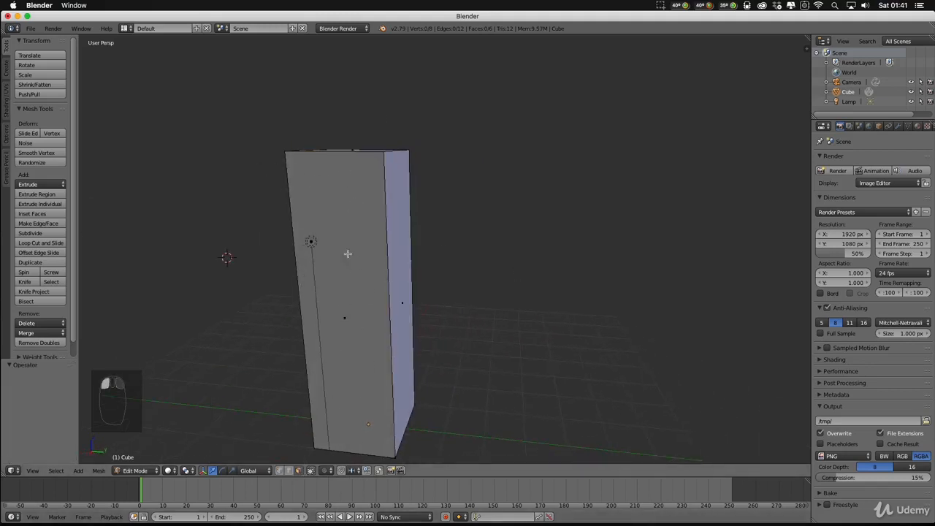
right_click(348, 254)
right_click(397, 198)
middle_drag(457, 215, 403, 273)
right_click(338, 197)
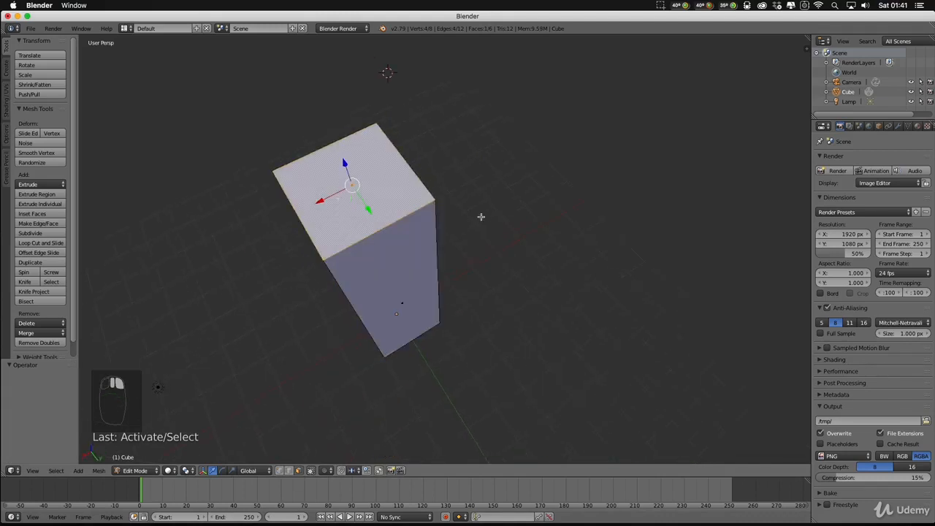
middle_drag(481, 217, 344, 181)
right_click(350, 245)
middle_drag(472, 240, 355, 214)
right_click(427, 232)
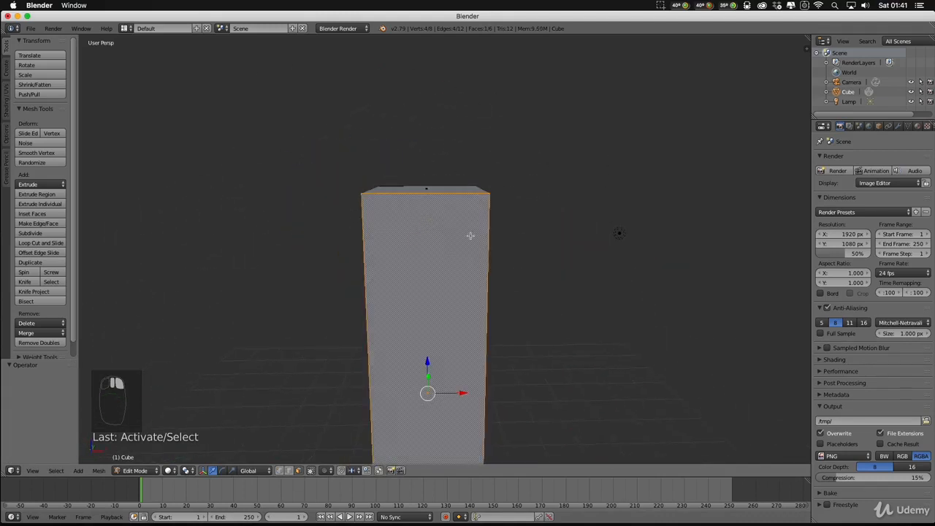
Select another tall side face of the block and inspect the selection from several angles.
middle_drag(471, 236, 586, 233)
right_click(382, 253)
middle_drag(411, 237, 507, 225)
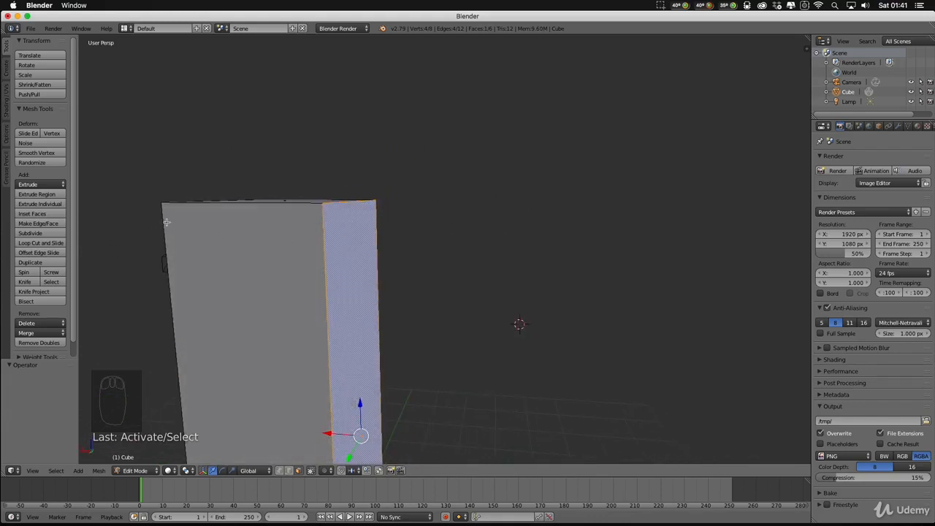
middle_drag(265, 236, 314, 230)
scroll(387, 246, down, 4)
middle_drag(388, 247, 444, 268)
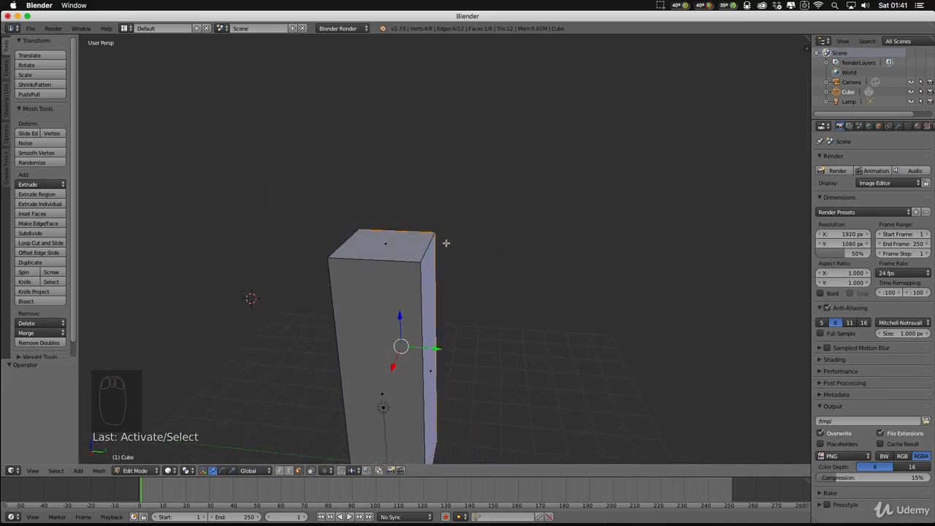
middle_drag(438, 249, 525, 280)
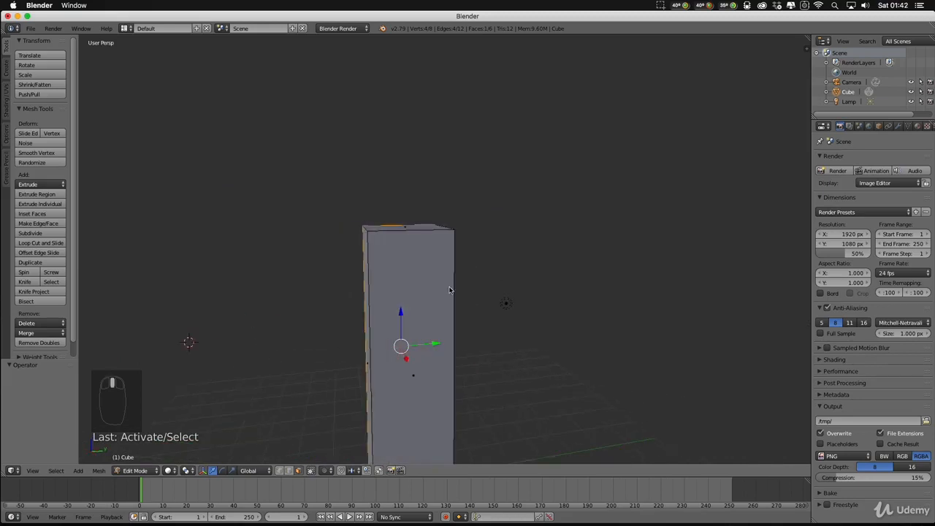
middle_drag(444, 286, 558, 297)
Select the whole block and add a single horizontal loop cut, sliding it up close to the top face.
key(a)
key(a)
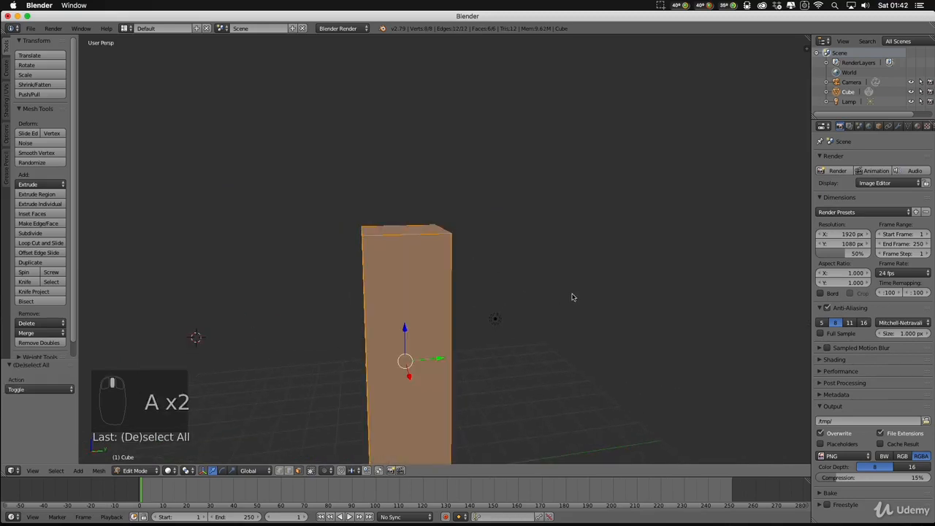
middle_drag(596, 266, 511, 265)
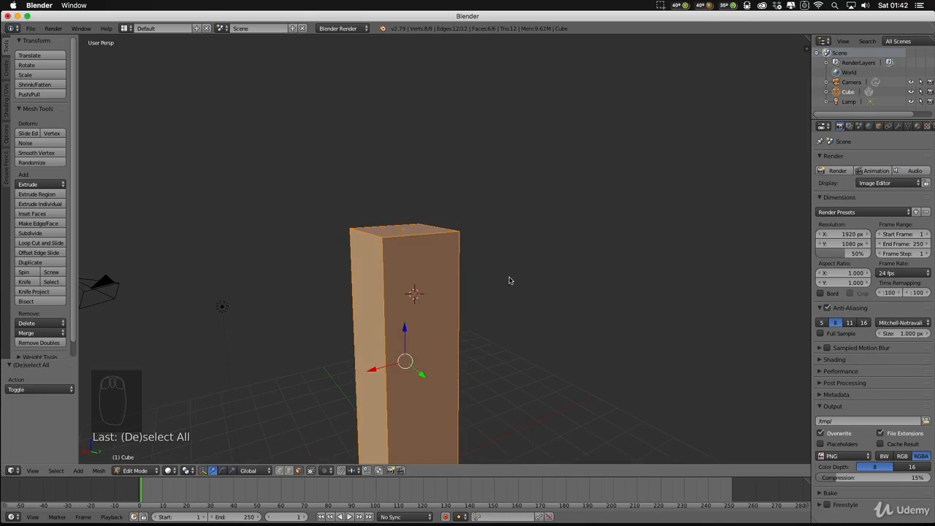
key(ctrl+r)
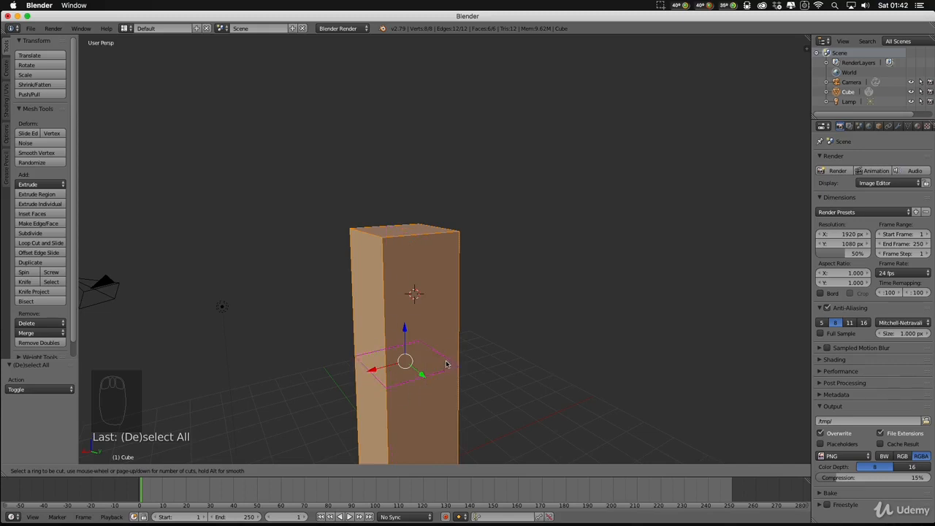
click(380, 386)
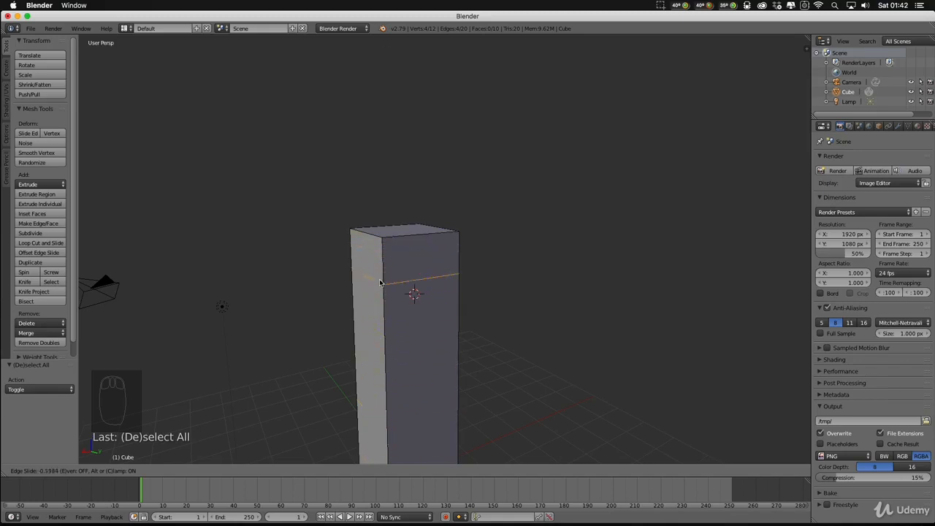
click(380, 255)
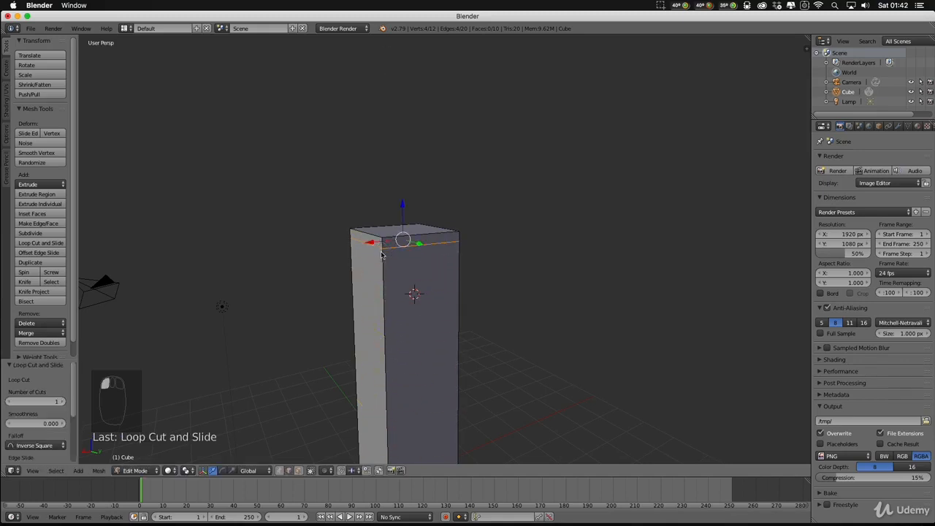
Switch to vertex selection and select corner vertices of the new loop cut one at a time.
middle_drag(254, 314, 414, 275)
scroll(414, 274, up, 5)
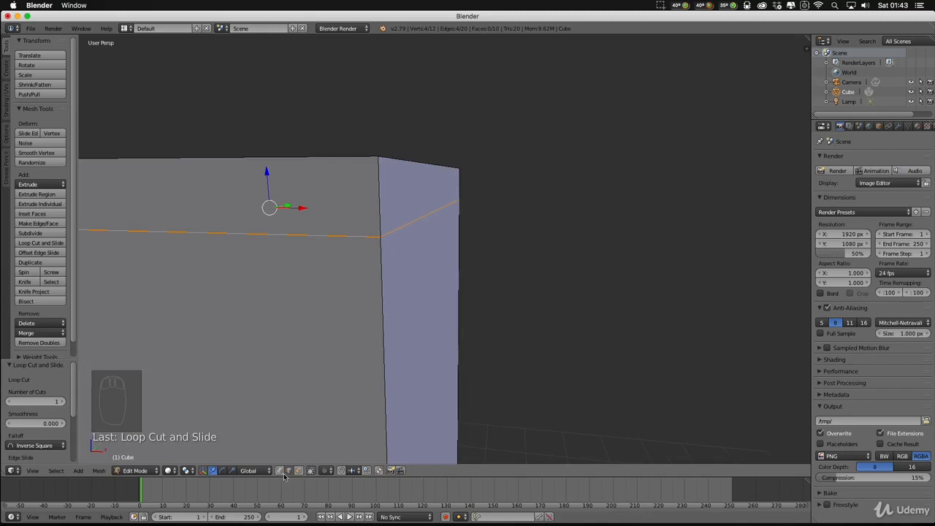
click(285, 474)
right_click(380, 238)
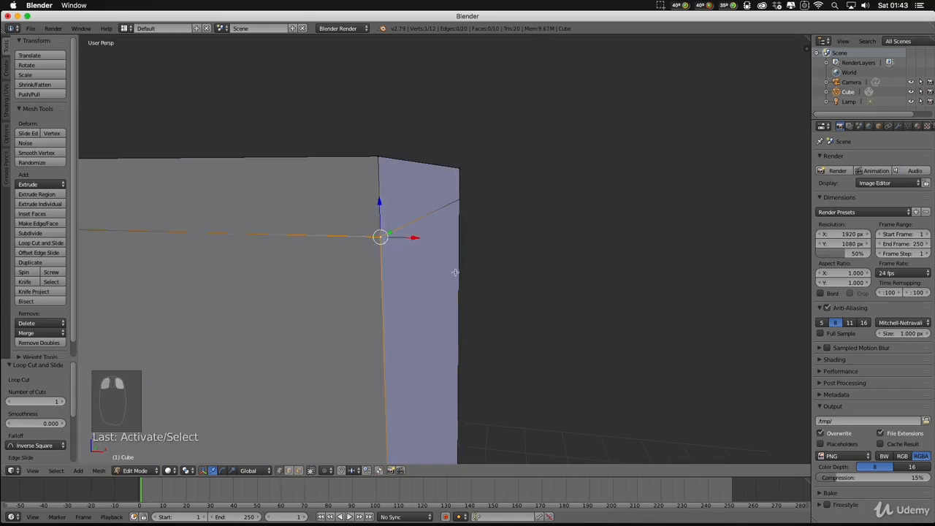
middle_drag(455, 273, 526, 297)
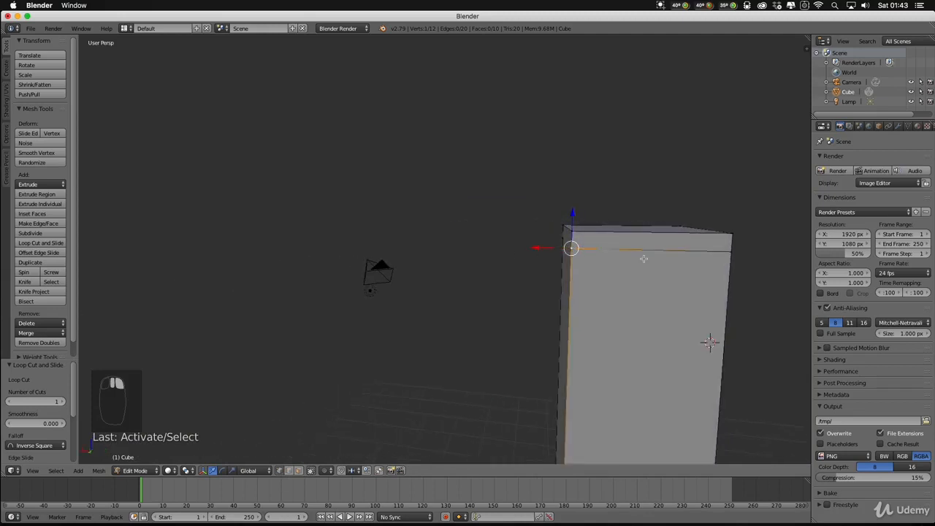
right_click(733, 252)
Switch to edge selection and select individual edges around the block's top and loop cut, one at a time.
click(290, 472)
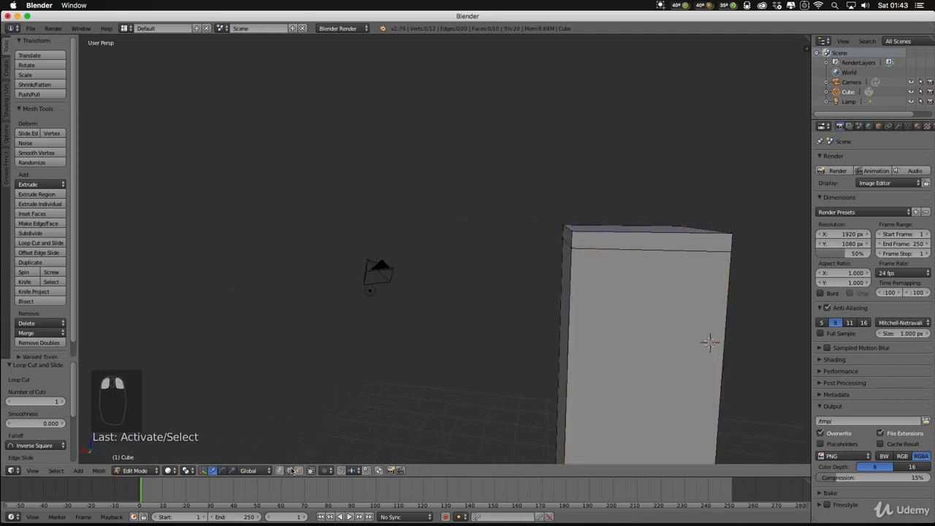
right_click(609, 249)
middle_drag(609, 287, 672, 295)
right_click(589, 258)
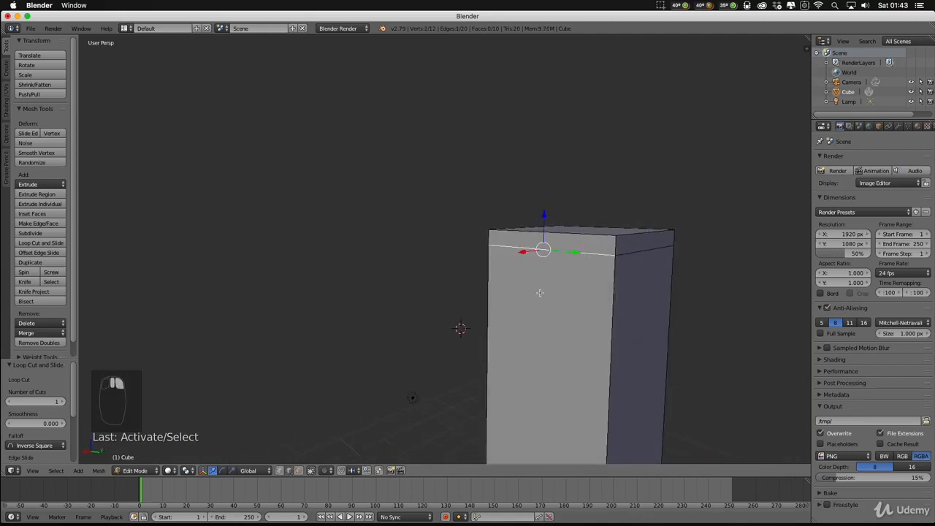
middle_drag(542, 293, 634, 286)
right_click(477, 257)
middle_drag(422, 306, 579, 310)
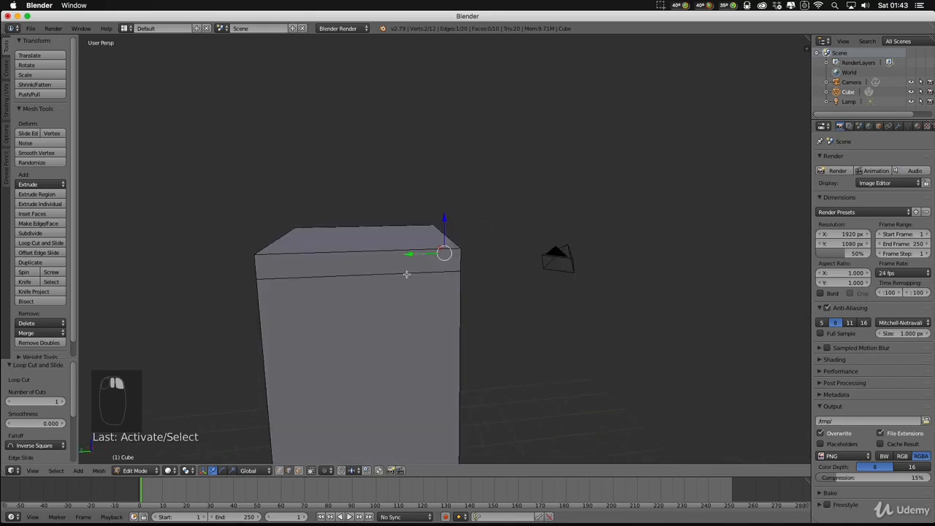
right_click(407, 275)
middle_drag(427, 305, 351, 325)
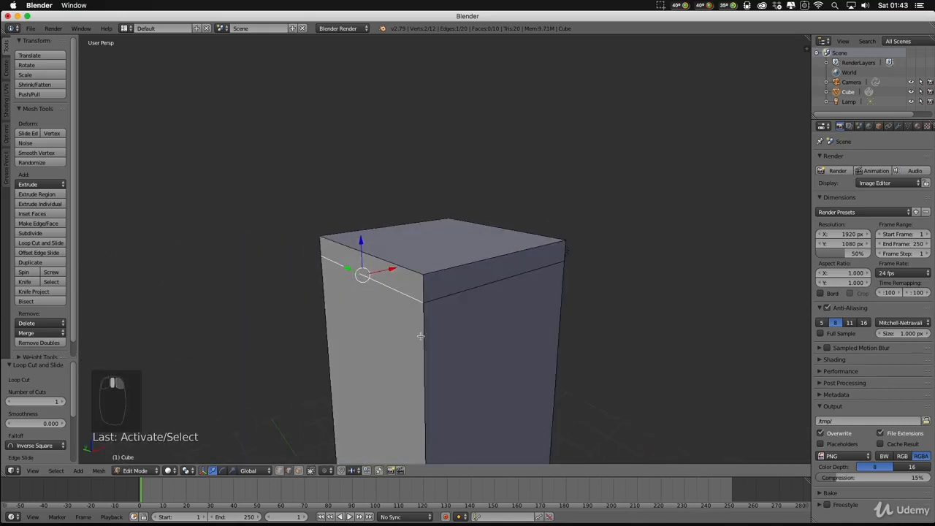
Select the whole block and add a second horizontal loop cut, sliding it up to just below the first one.
scroll(474, 356, down, 7)
key(a)
scroll(503, 370, up, 4)
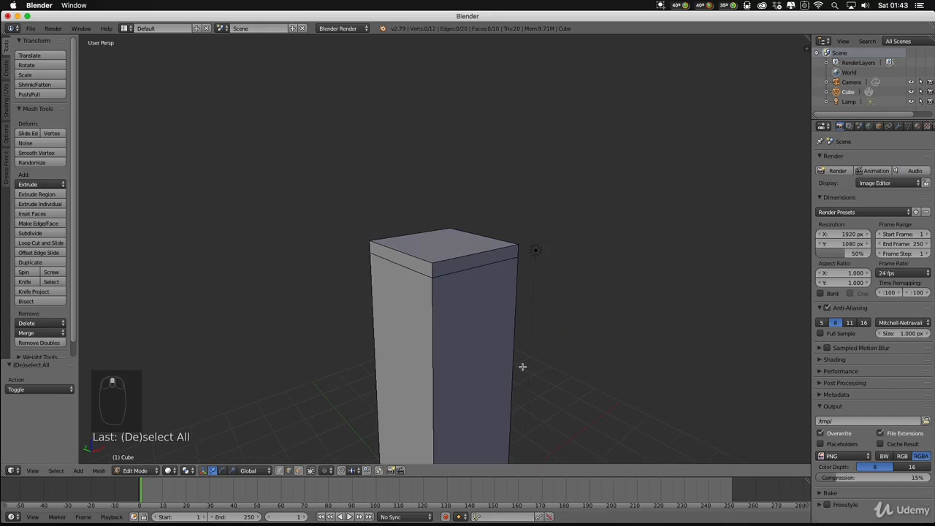
key(a)
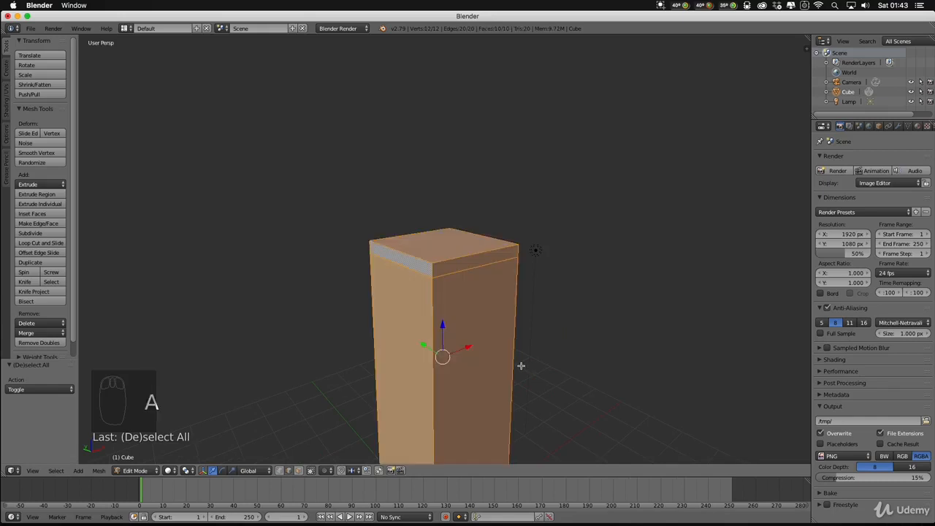
key(ctrl+r)
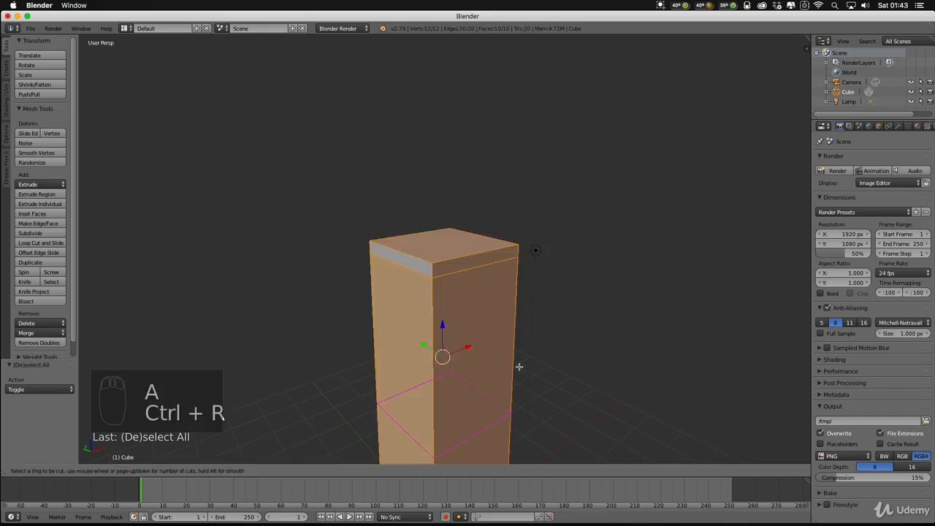
click(432, 440)
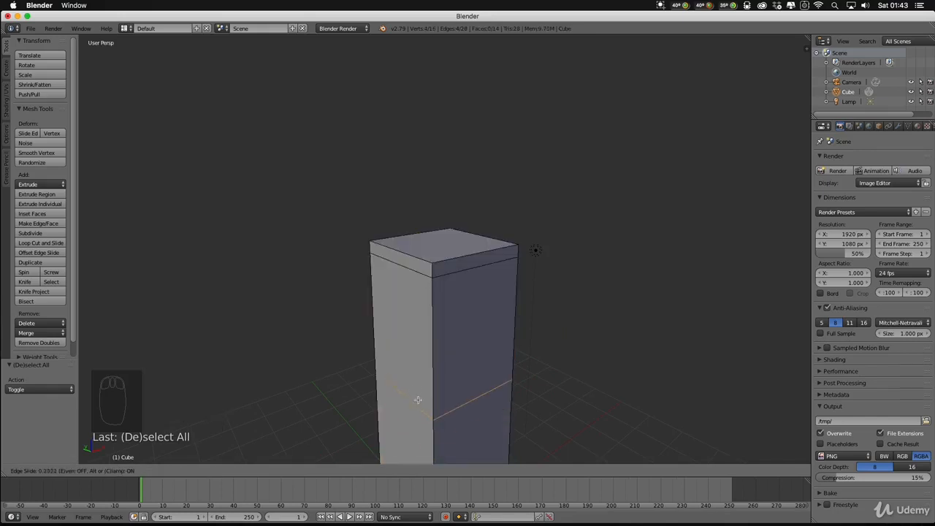
click(414, 291)
Examine the two loop cuts near the block's top from several sides and distances.
middle_drag(433, 299, 508, 294)
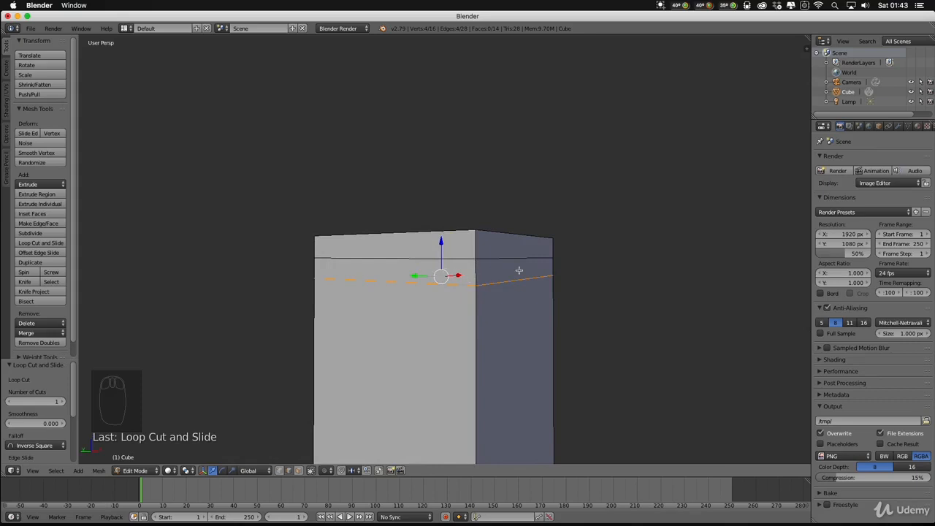
middle_drag(444, 366, 429, 334)
scroll(490, 379, down, 4)
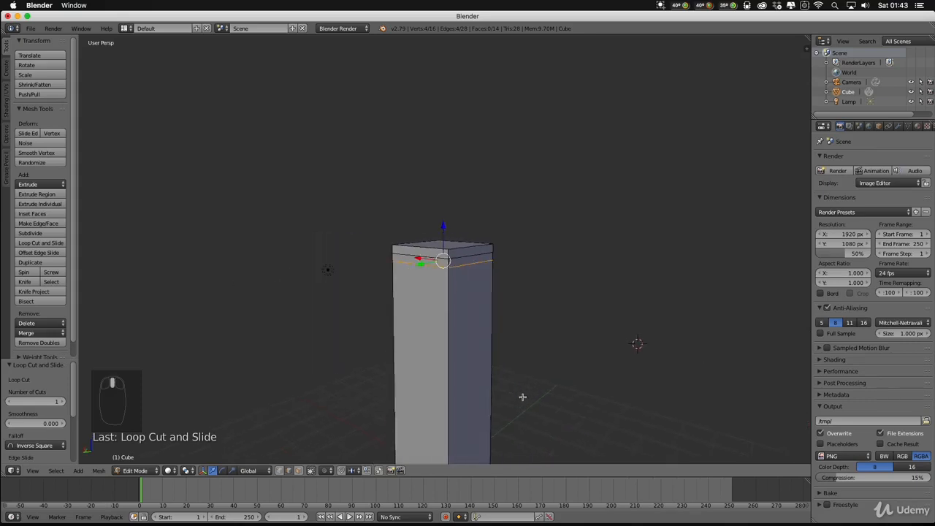
middle_drag(546, 415, 517, 358)
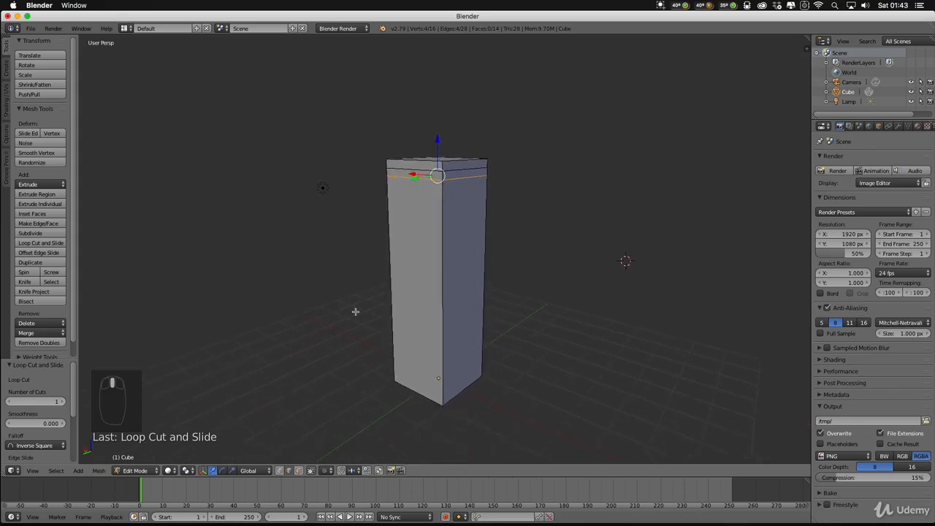
middle_drag(503, 283, 498, 260)
scroll(498, 260, up, 2)
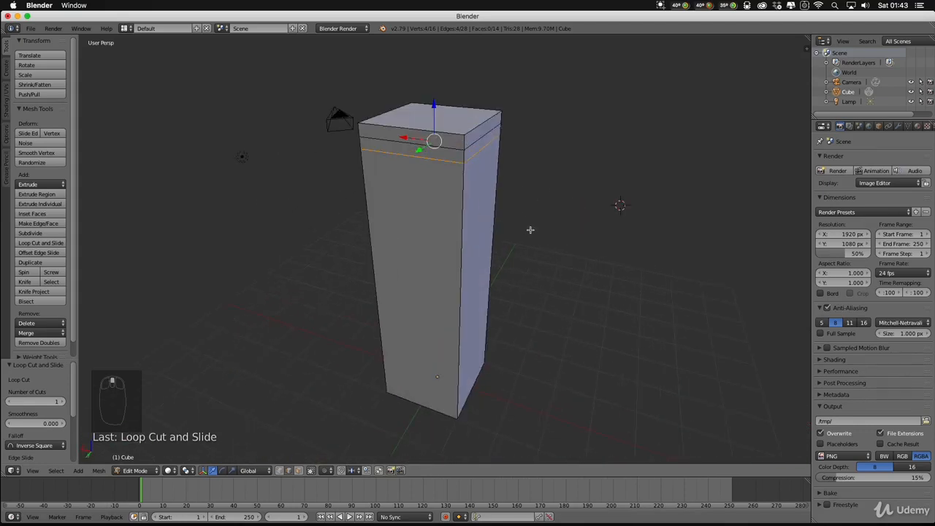
middle_drag(531, 230, 806, 400)
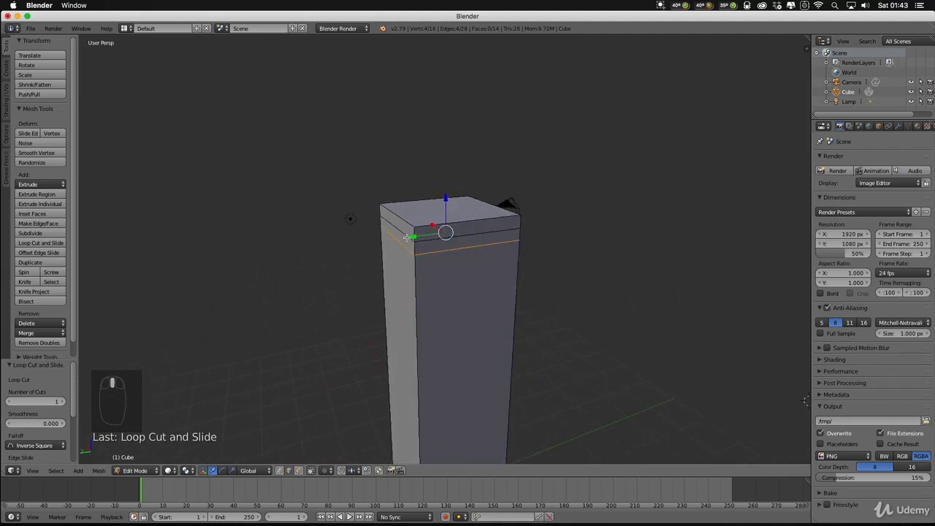
middle_drag(526, 246, 387, 243)
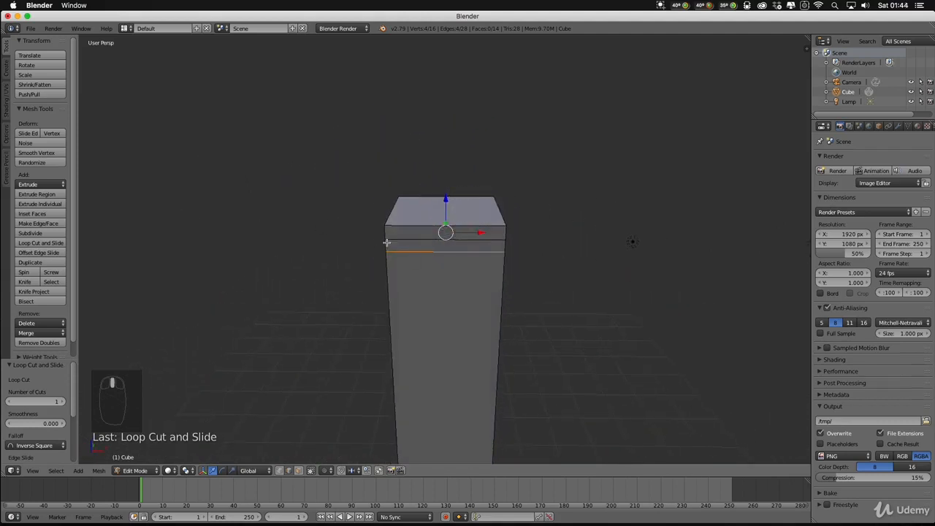
middle_drag(503, 241, 443, 243)
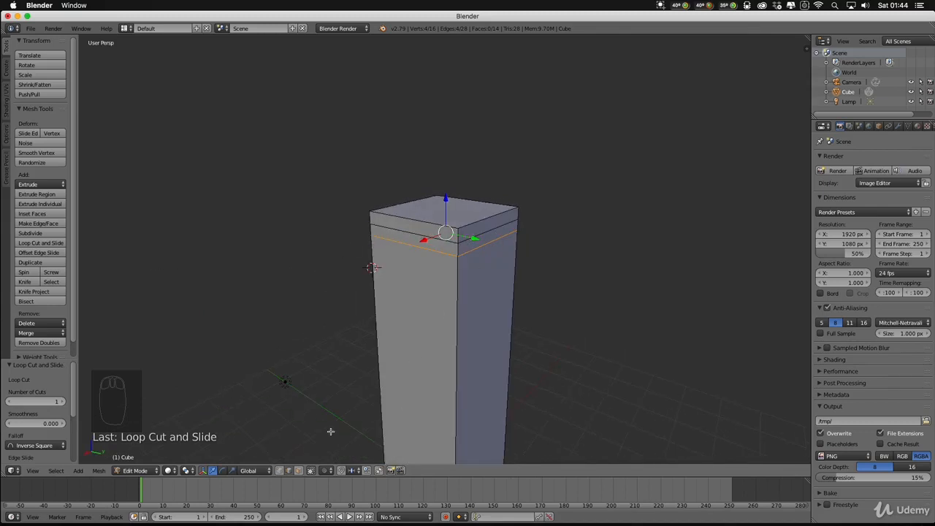
Switch to face selection and select all four faces of the narrow band between the two loop cuts.
click(298, 471)
right_click(441, 242)
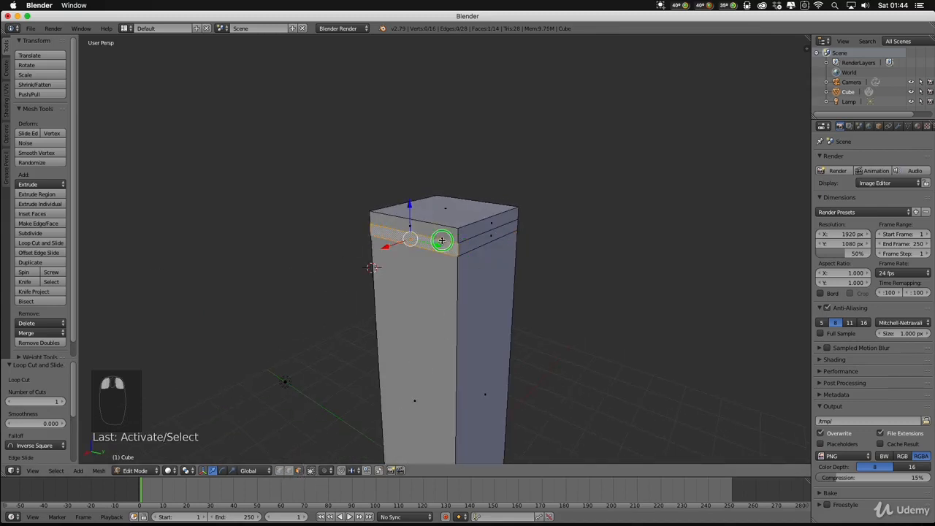
middle_drag(609, 266, 563, 259)
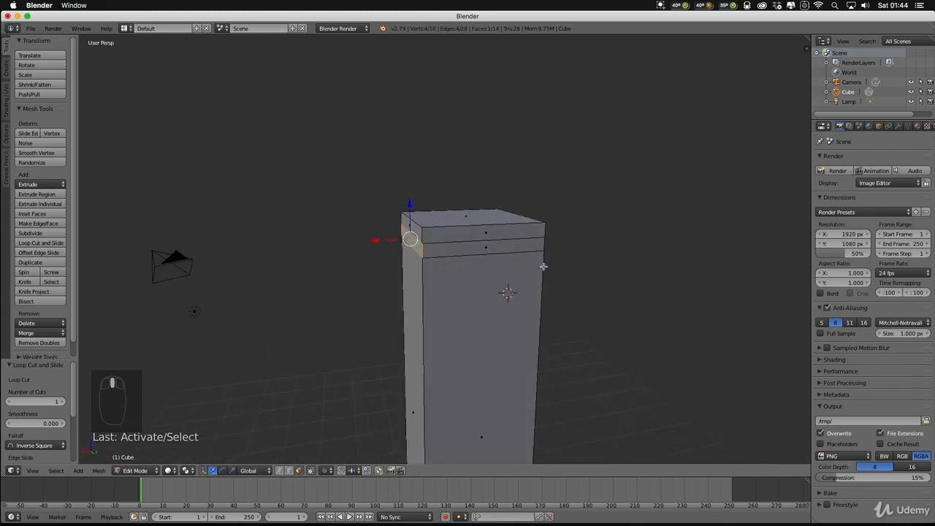
shift+right_click(475, 250)
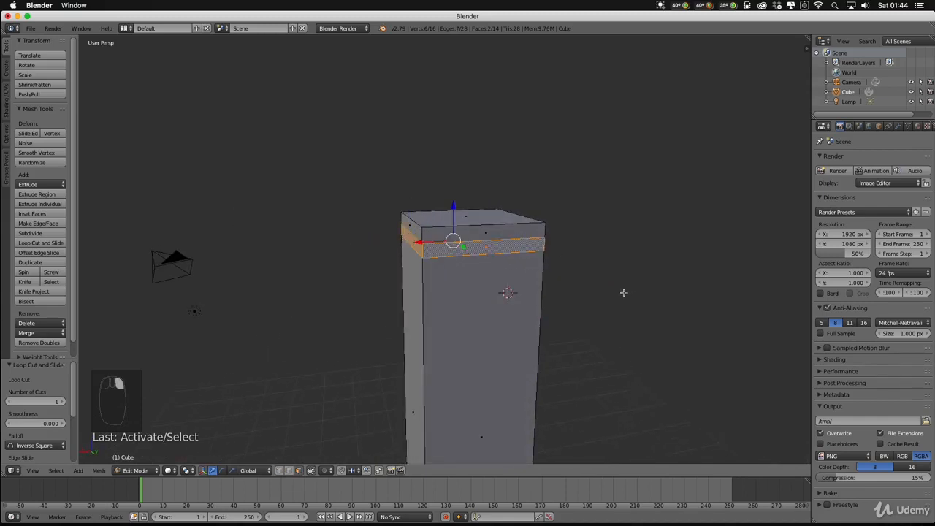
middle_drag(624, 293, 525, 299)
shift+right_click(482, 252)
shift+right_click(504, 249)
middle_drag(574, 315, 668, 276)
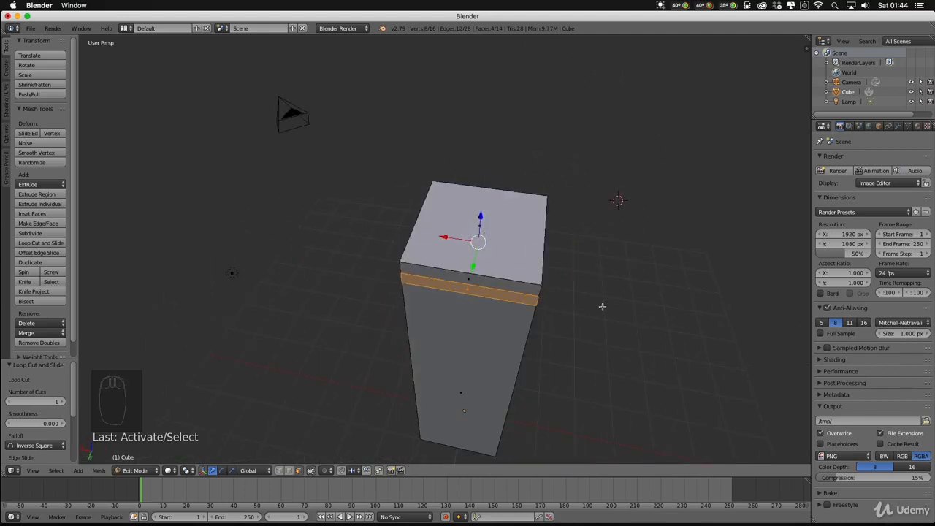
Try scaling the selected band of faces up uniformly by about 1.597, and undo the scaling.
key(s)
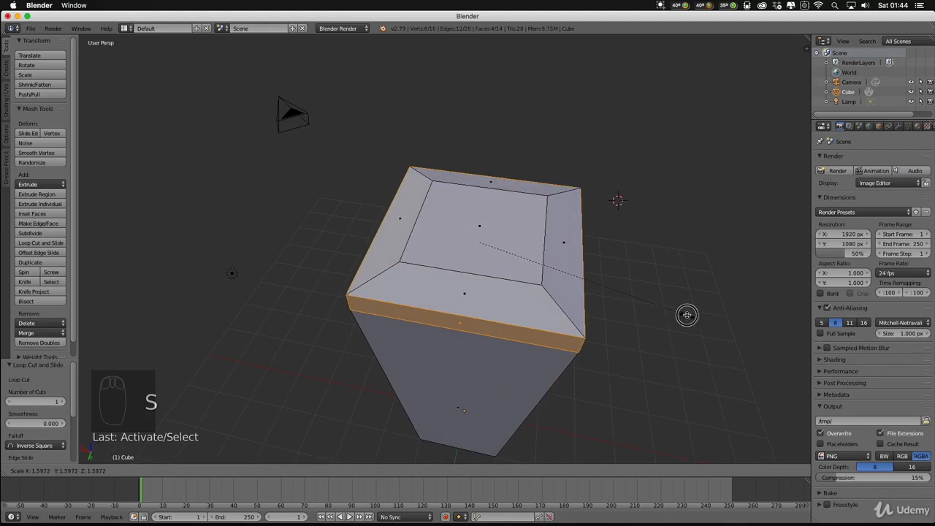
click(683, 313)
middle_drag(683, 313, 468, 293)
scroll(487, 284, up, 4)
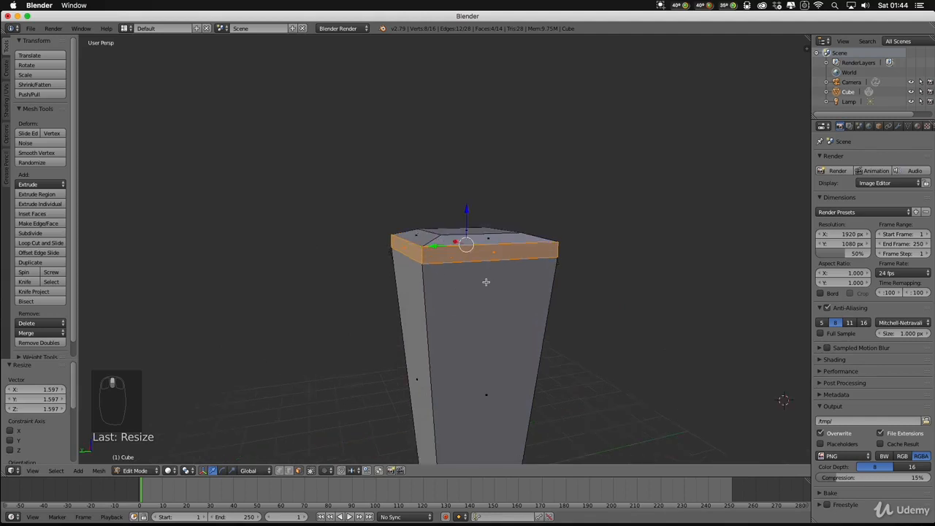
scroll(460, 298, down, 4)
middle_drag(460, 298, 440, 288)
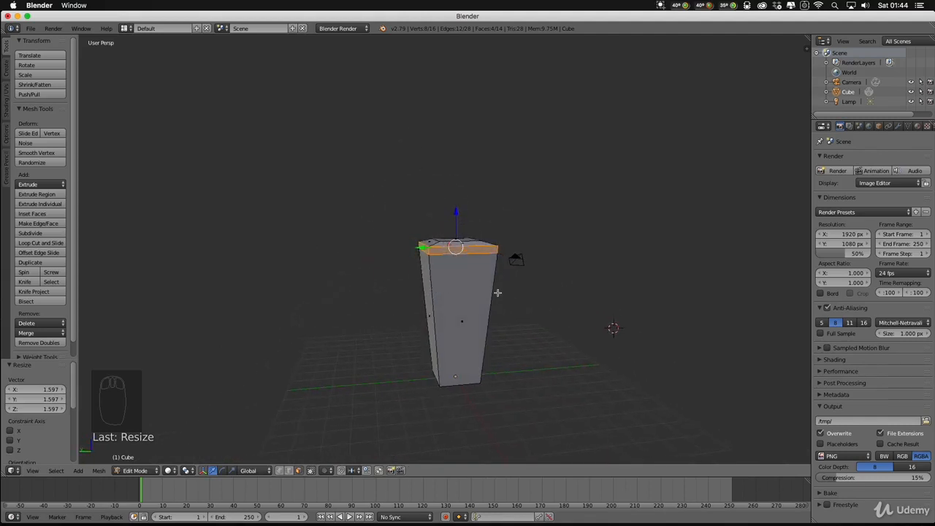
key(super+z)
scroll(496, 285, up, 8)
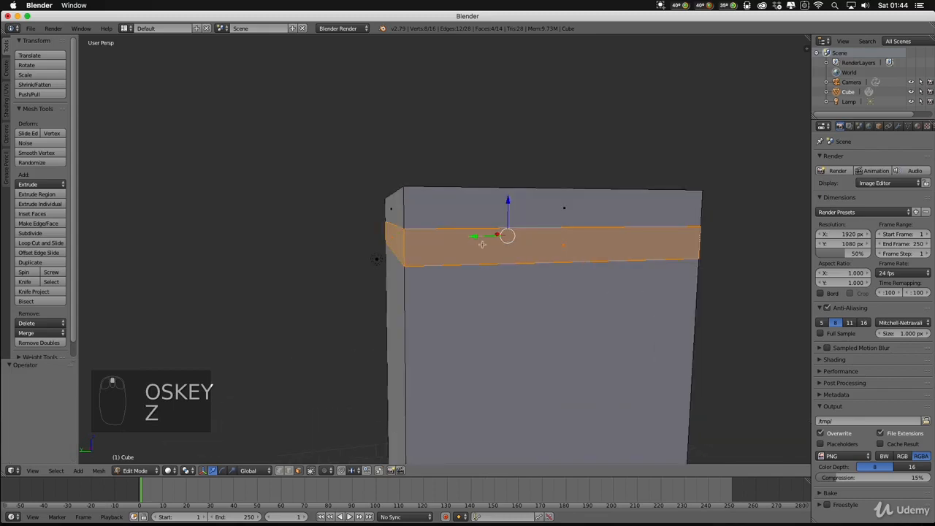
scroll(454, 274, down, 4)
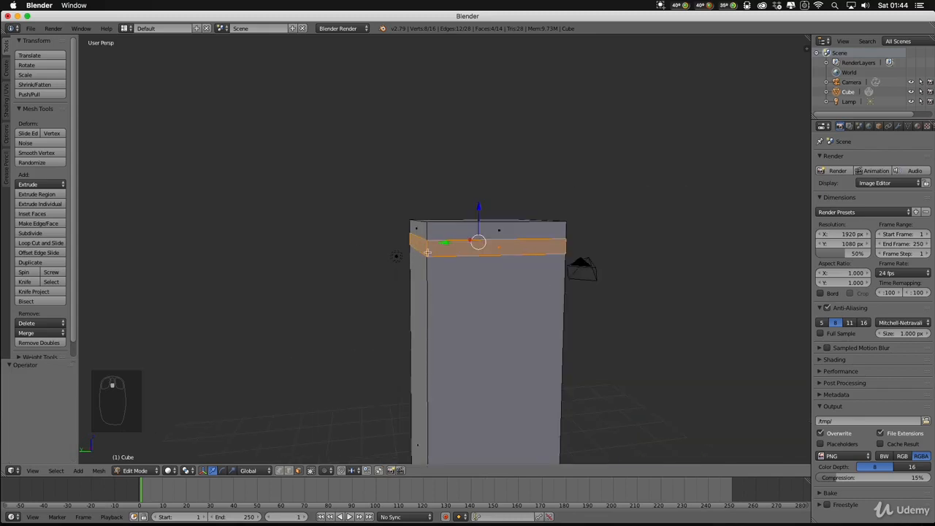
Extrude the selected band of faces in place and scale the new faces up uniformly by about 1.437.
mouse_move(405, 269)
middle_down()
mouse_move(526, 304)
mouse_move(600, 276)
mouse_move(418, 274)
middle_up()
middle_drag(554, 295, 631, 295)
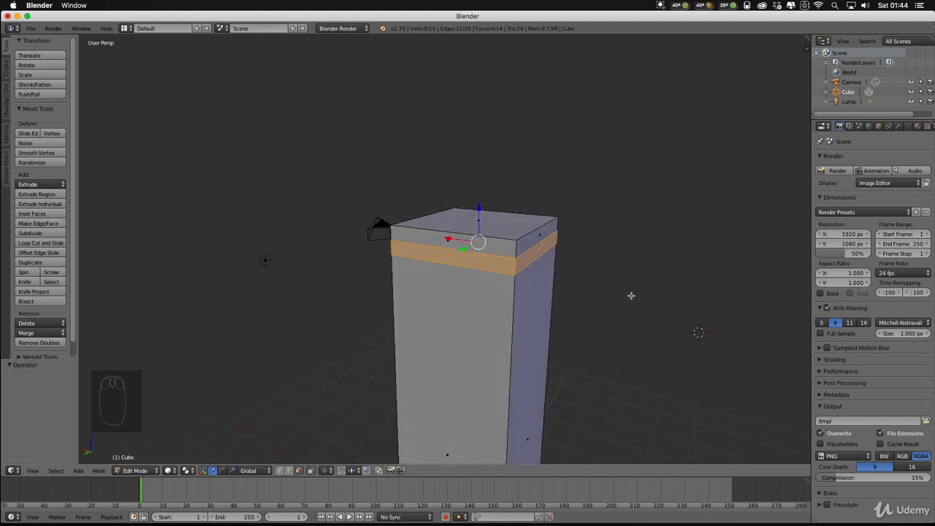
key(e)
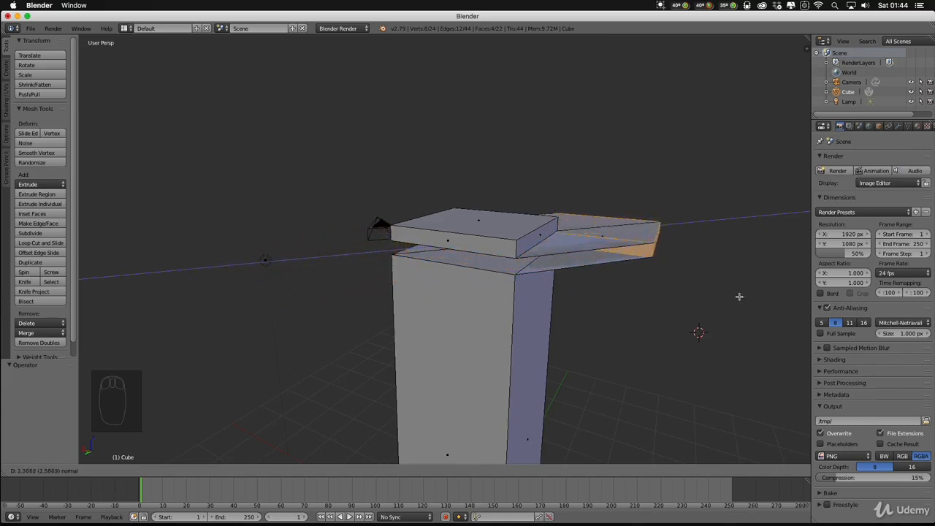
right_click(631, 295)
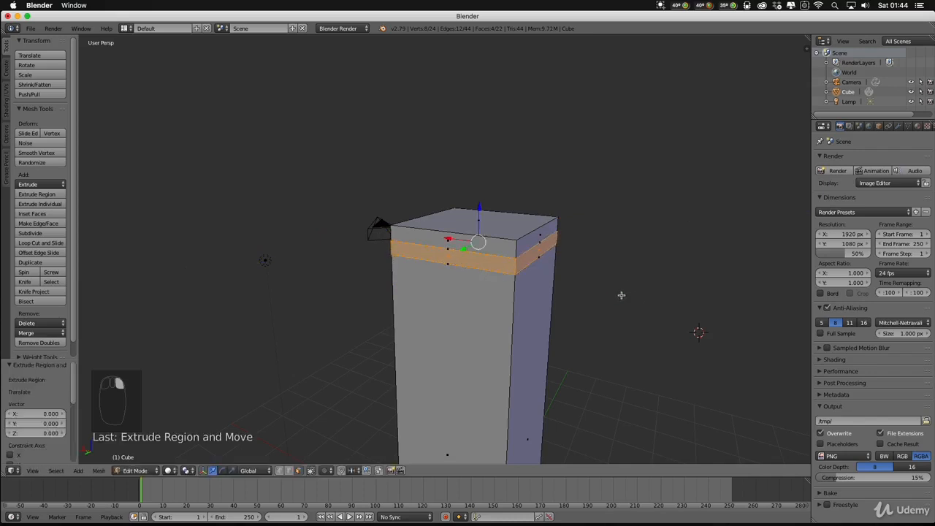
middle_drag(621, 295, 595, 297)
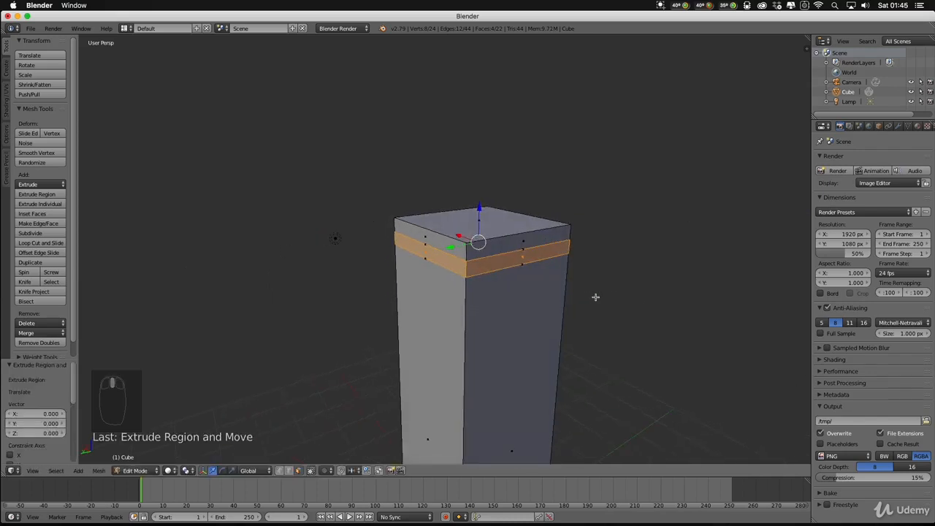
middle_drag(584, 298, 665, 295)
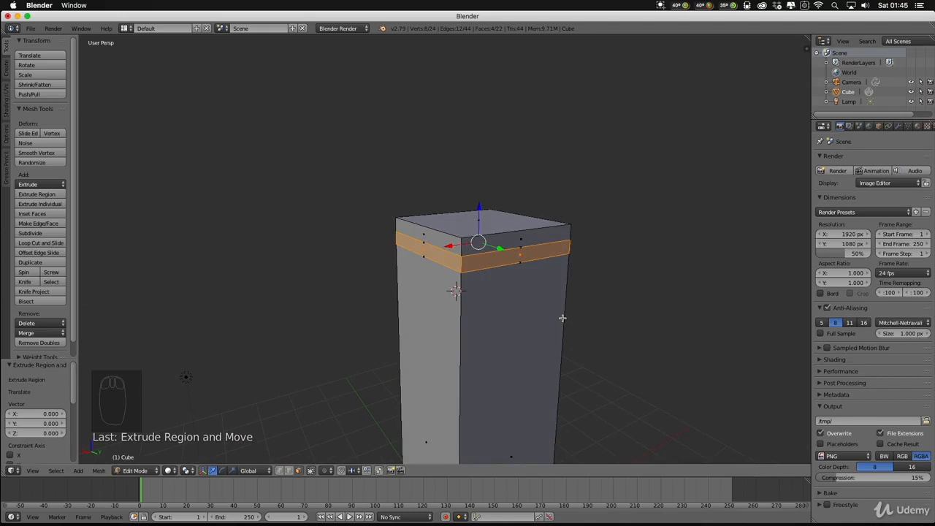
key(s)
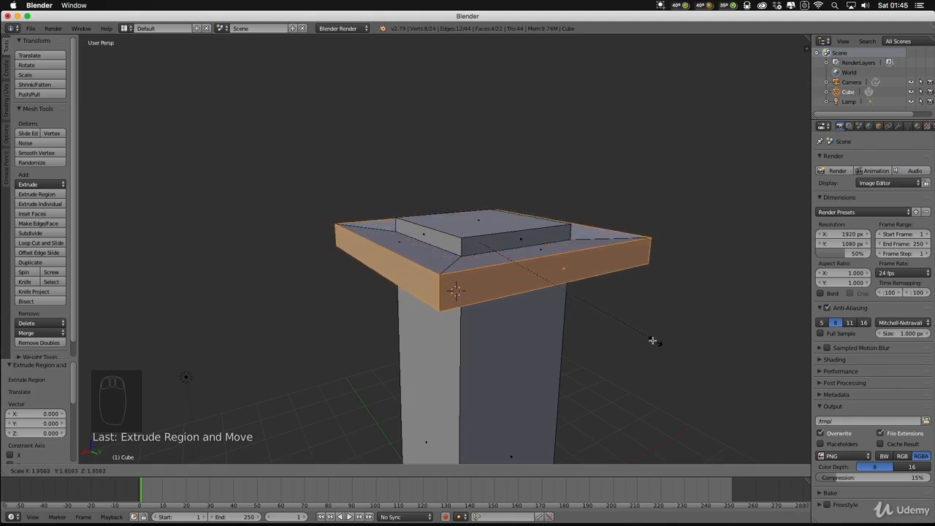
click(612, 334)
Scale the extruded rim faces down uniformly by about 0.843 so the rim protrudes less around the block.
middle_drag(633, 328, 493, 284)
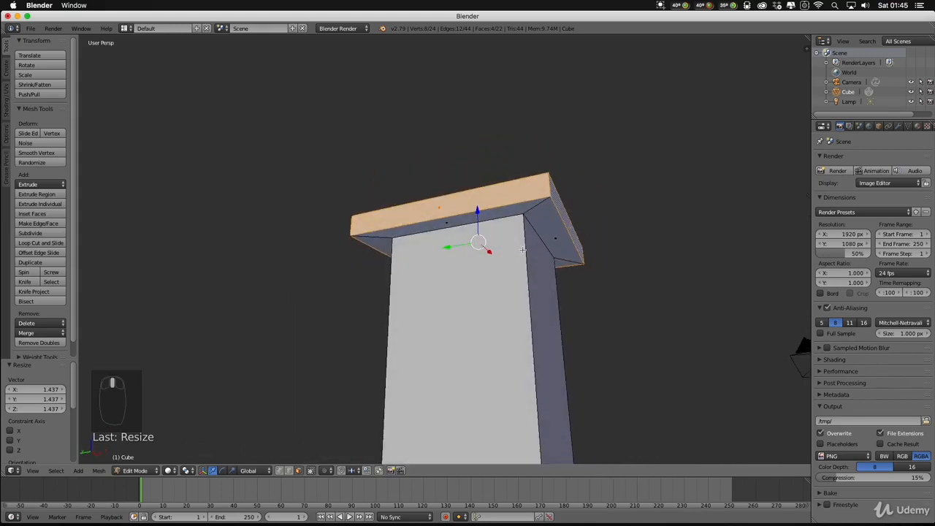
middle_drag(523, 250, 439, 275)
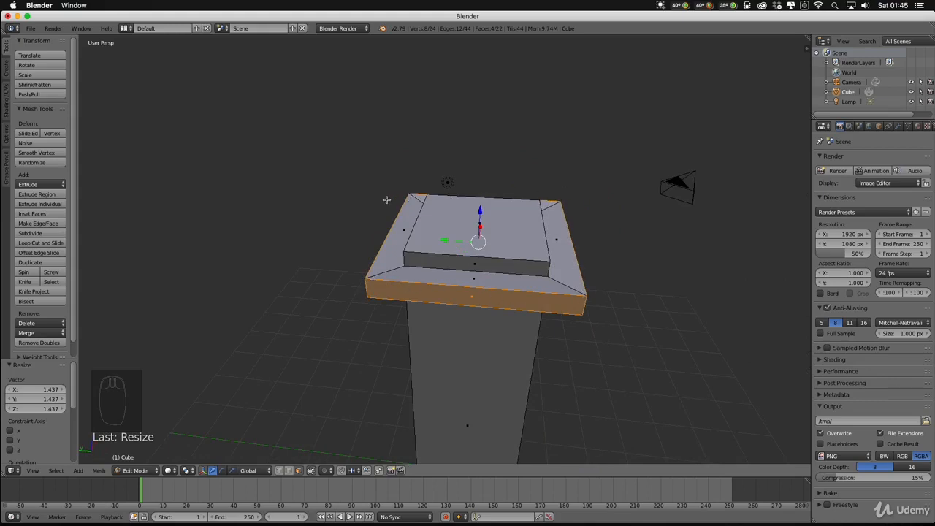
middle_drag(511, 328, 462, 313)
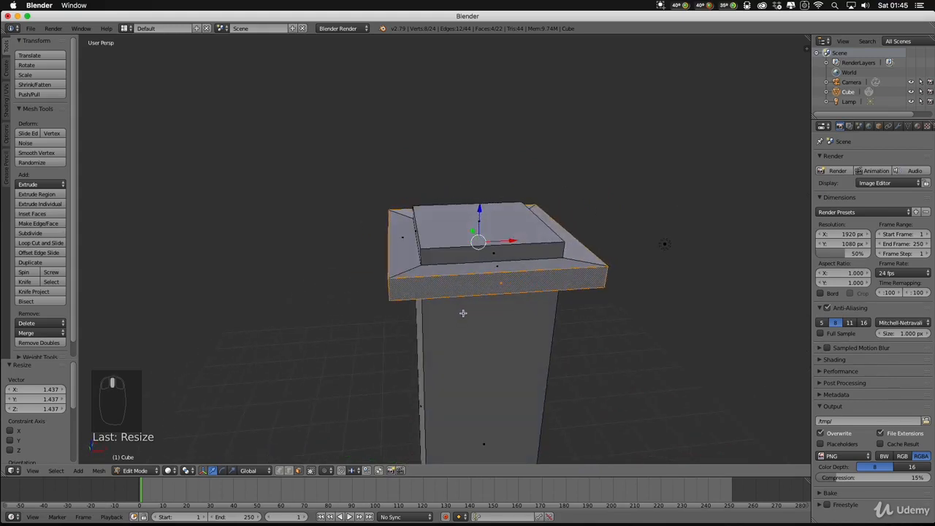
middle_drag(377, 270, 425, 281)
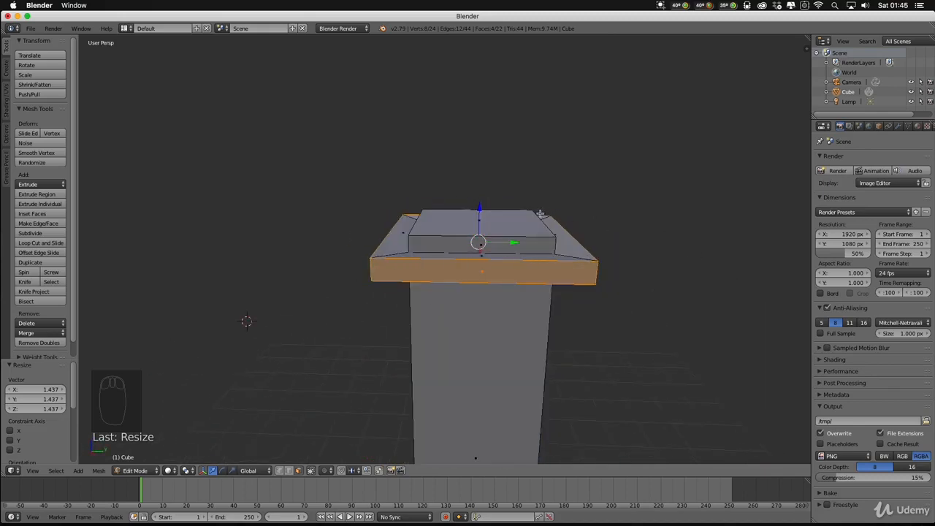
middle_drag(497, 324, 404, 303)
middle_drag(476, 267, 459, 304)
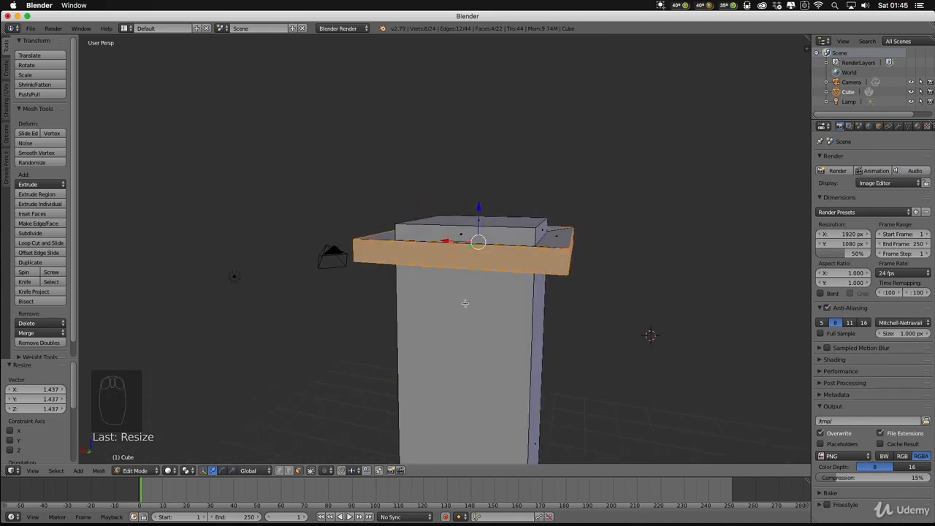
scroll(482, 306, down, 4)
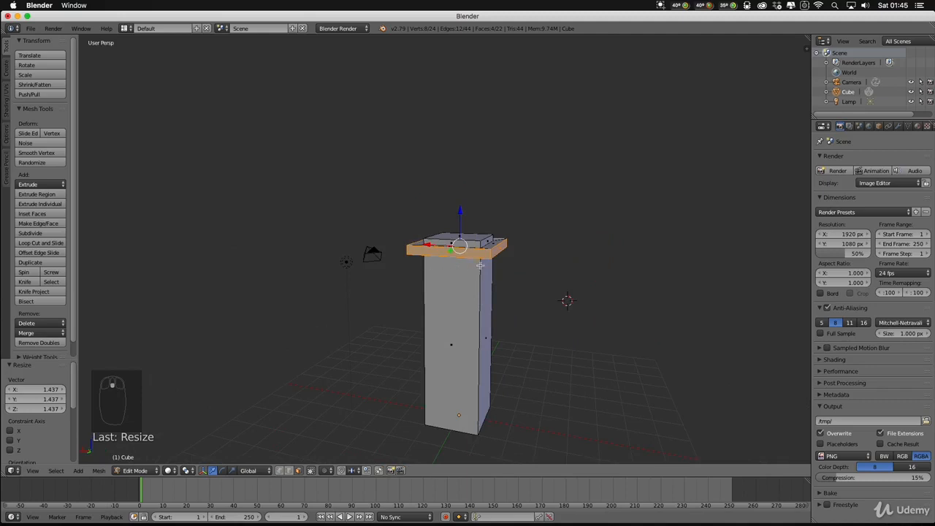
key(s)
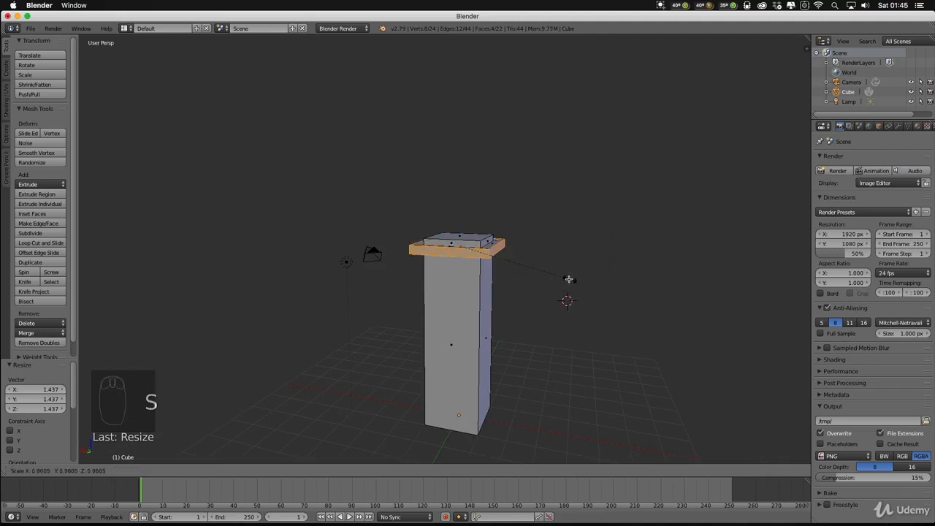
click(553, 276)
middle_drag(554, 277, 408, 277)
scroll(479, 280, up, 2)
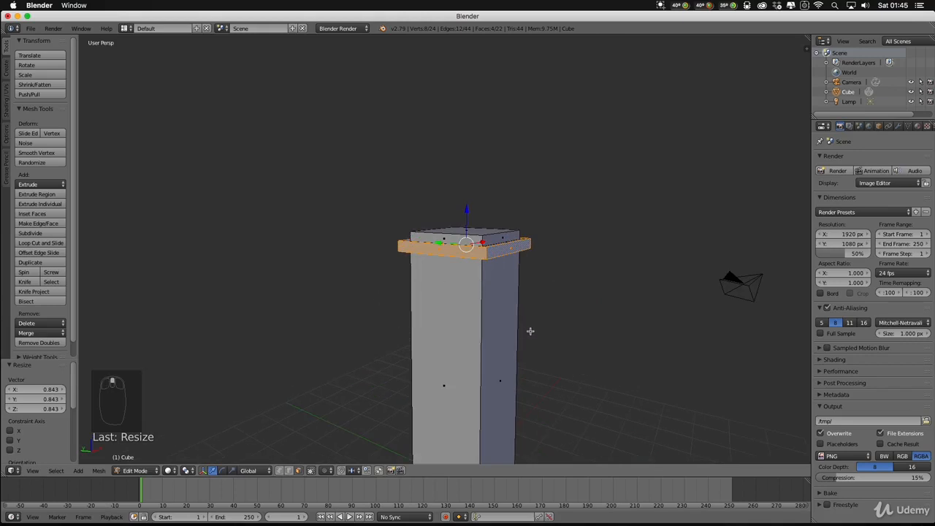
Select the whole block and add two horizontal loop cuts below the rim, sliding them up until the upper one sits just beneath it.
middle_drag(530, 331, 500, 331)
key(a)
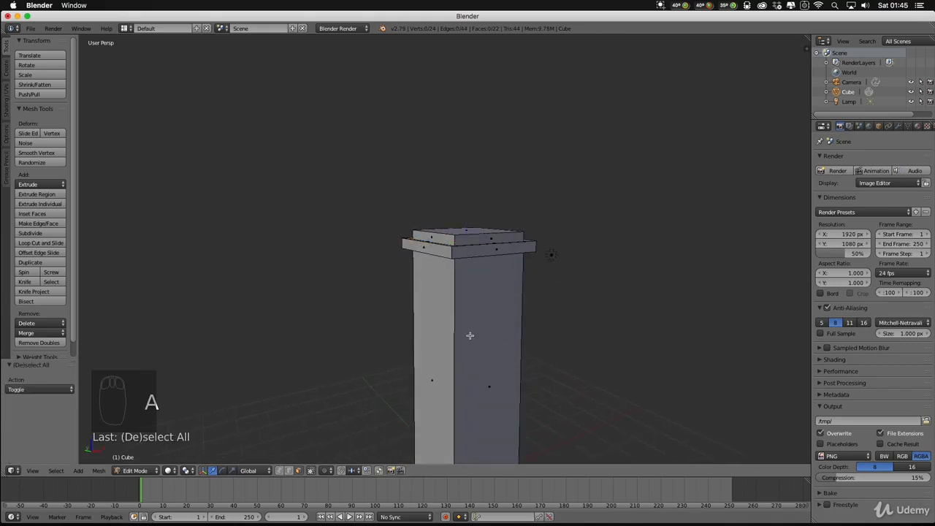
key(a)
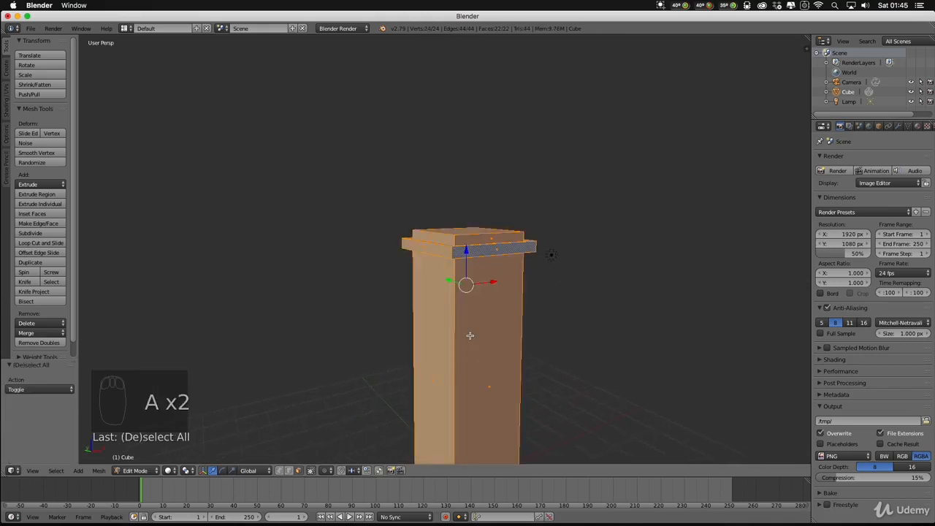
key(ctrl+r)
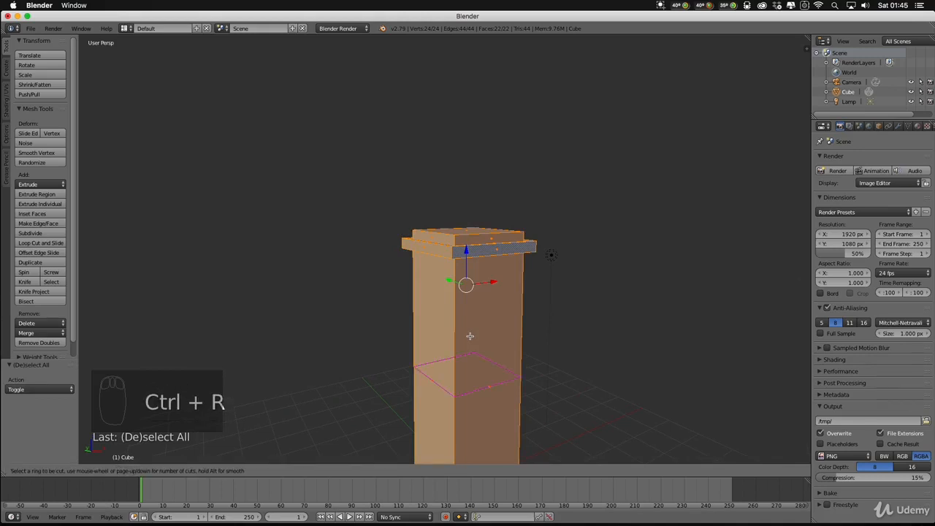
scroll(470, 336, up, 1)
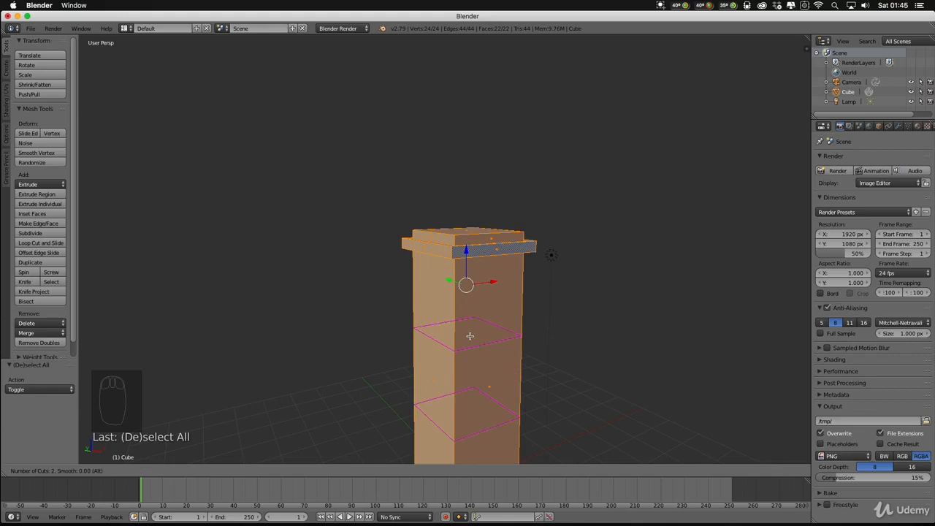
scroll(469, 336, up, 4)
scroll(470, 336, up, 10)
scroll(470, 336, up, 17)
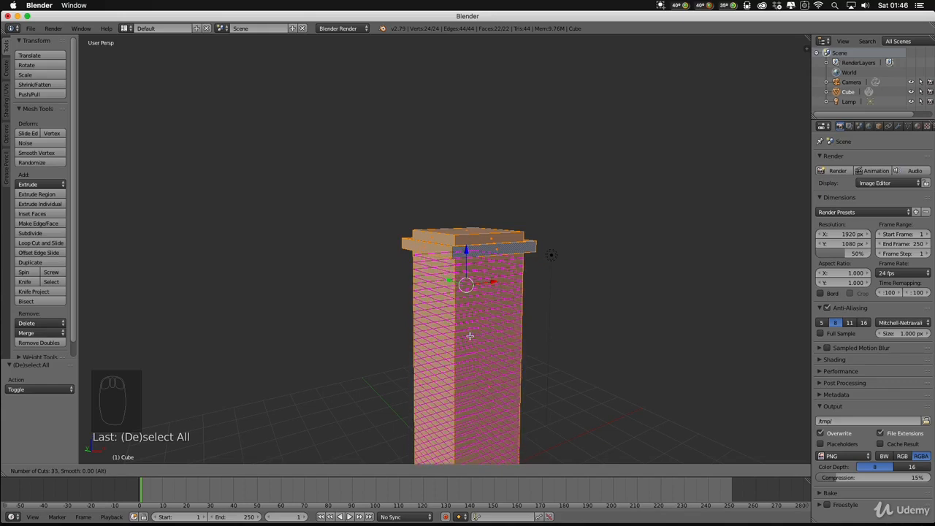
scroll(470, 336, down, 20)
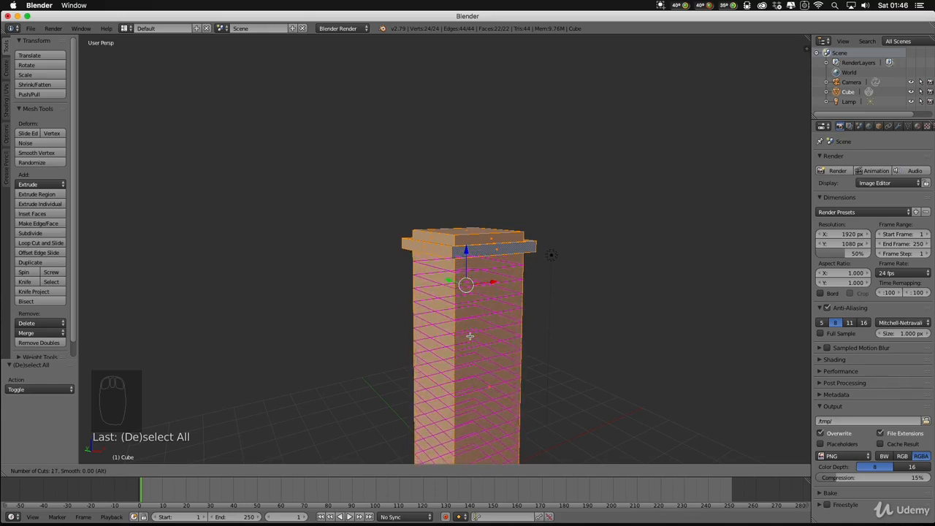
scroll(470, 336, down, 6)
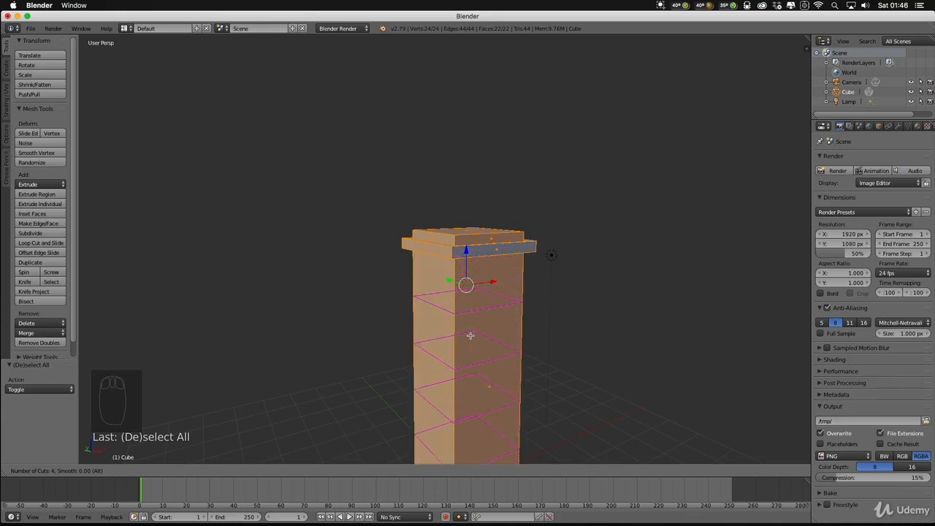
scroll(470, 335, up, 2)
scroll(469, 336, down, 2)
scroll(470, 336, up, 1)
click(469, 335)
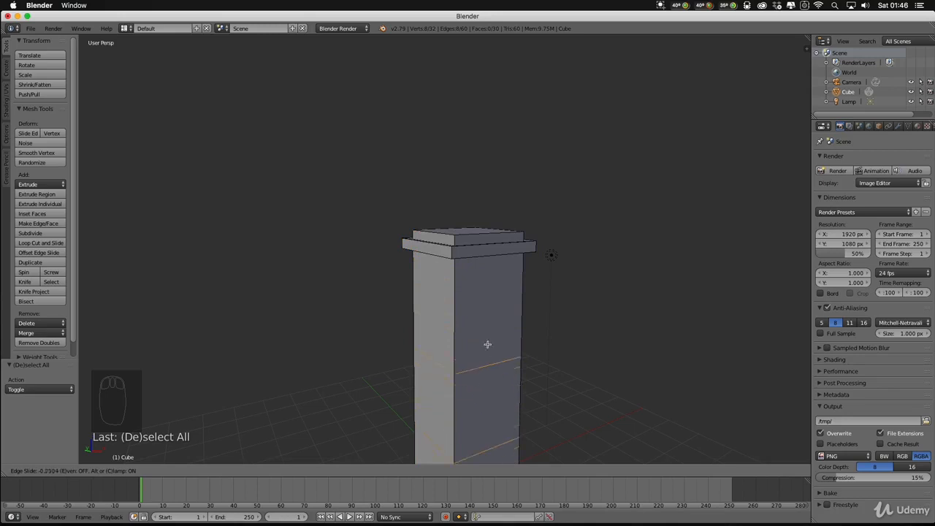
click(506, 256)
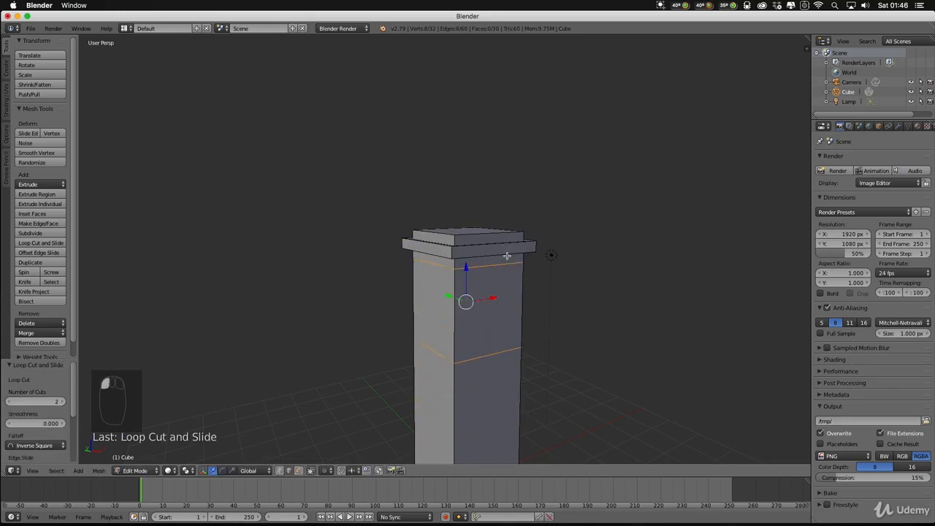
Select the four edges of the lower loop cut one by one, try moving them up 1.909 along Z, and undo the move.
middle_drag(459, 334, 519, 321)
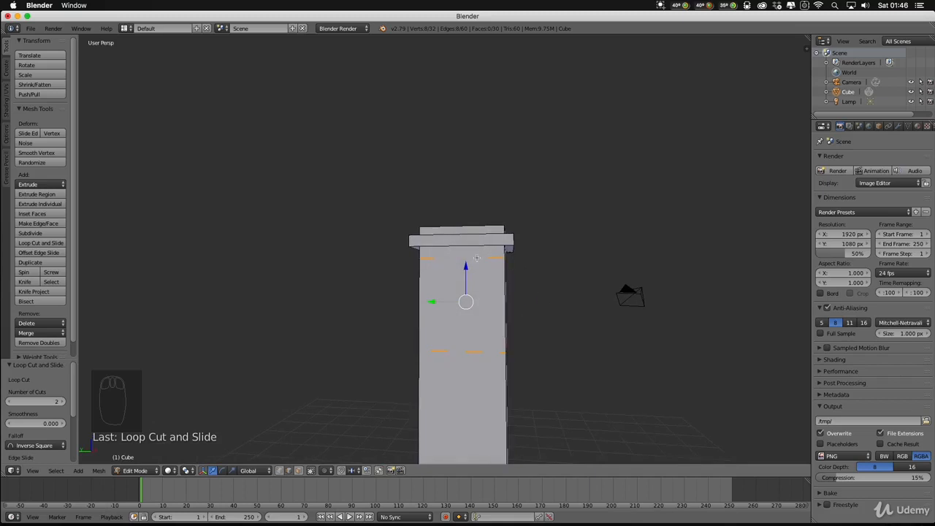
middle_drag(585, 368, 515, 365)
right_click(503, 357)
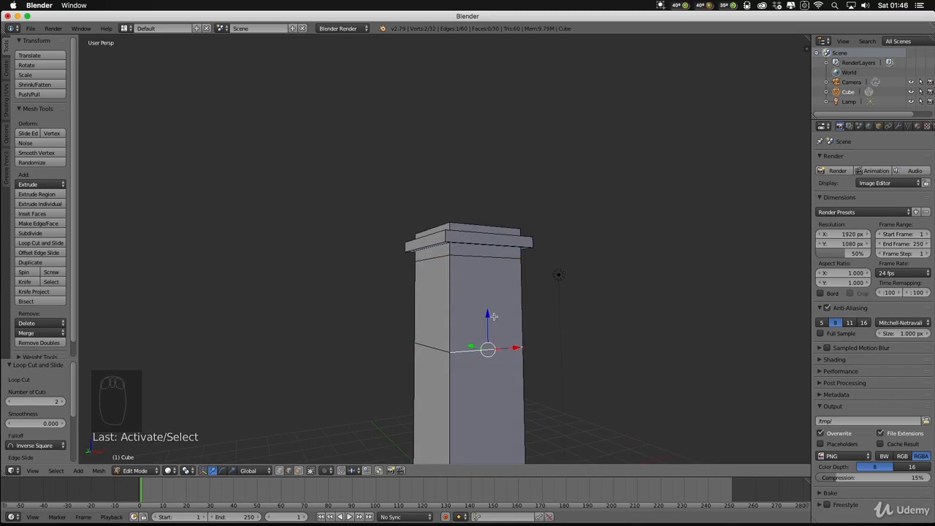
middle_drag(493, 316, 478, 355)
shift+right_click(444, 331)
middle_drag(601, 359, 486, 355)
shift+right_click(444, 331)
drag(441, 291, 439, 208)
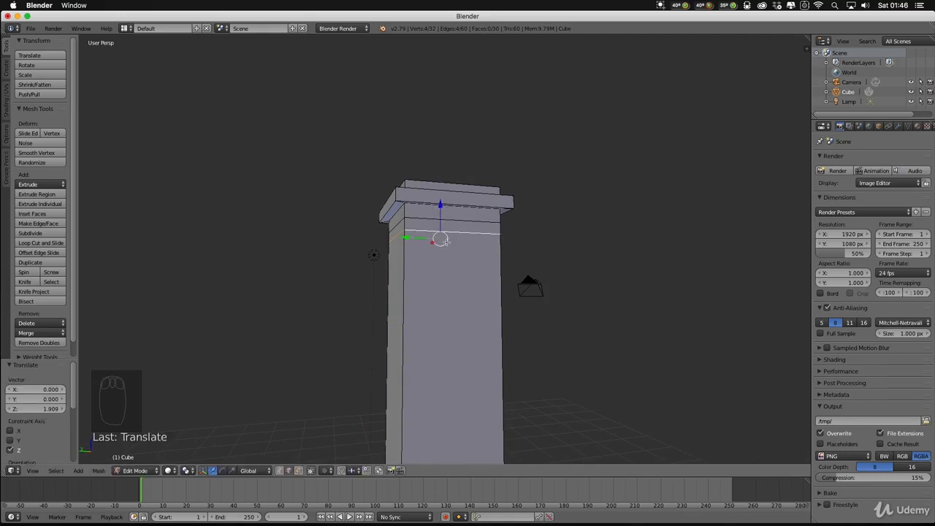
middle_drag(591, 341, 644, 368)
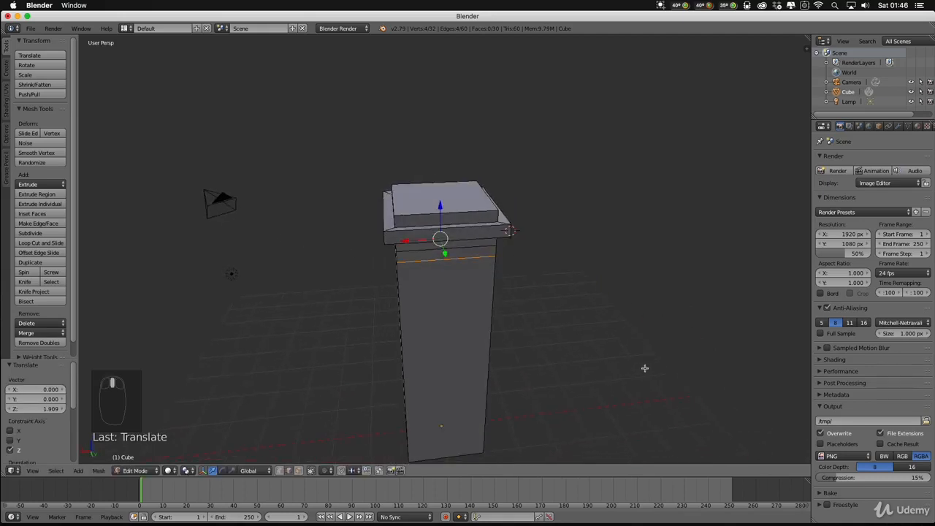
middle_drag(582, 311, 493, 299)
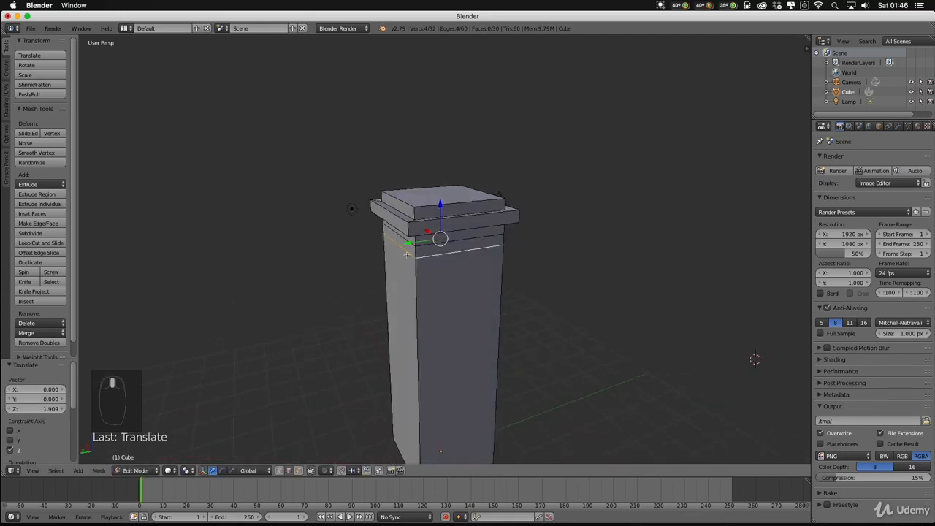
key(super+z)
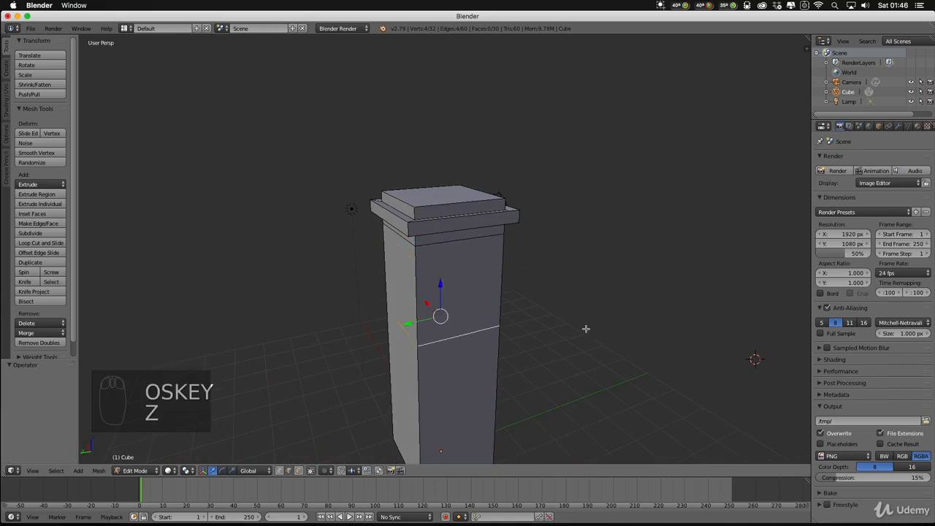
Select a single edge of the lower loop cut, and replace it with the entire edge loop using Loop Select.
middle_drag(520, 336, 458, 316)
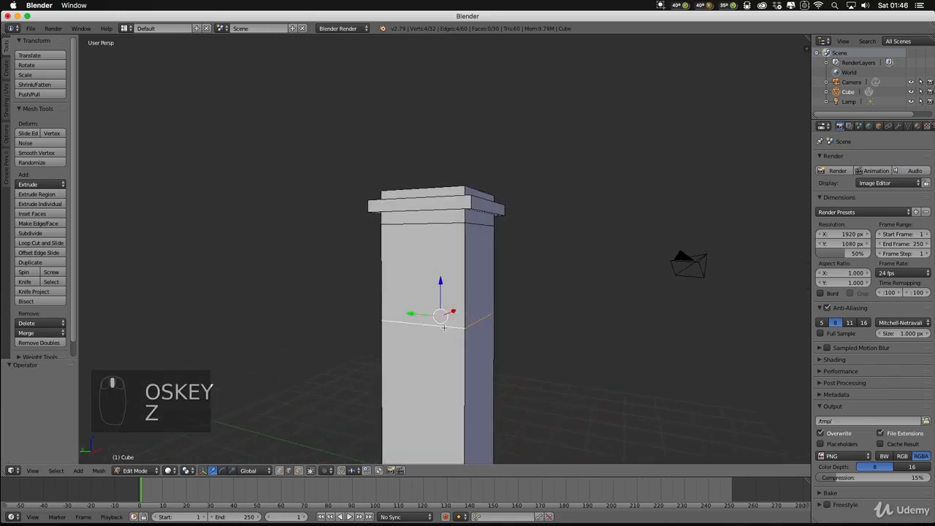
right_click(443, 327)
middle_drag(534, 326, 479, 334)
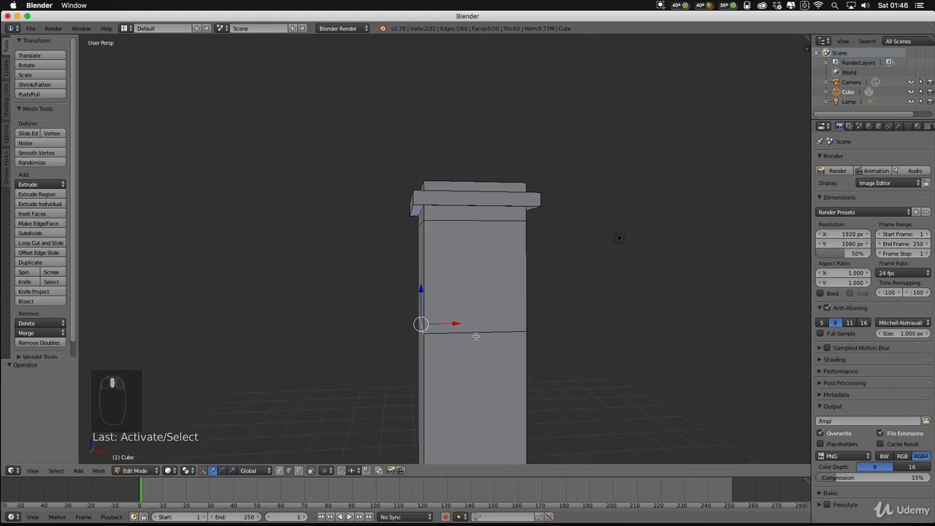
middle_drag(570, 338, 461, 340)
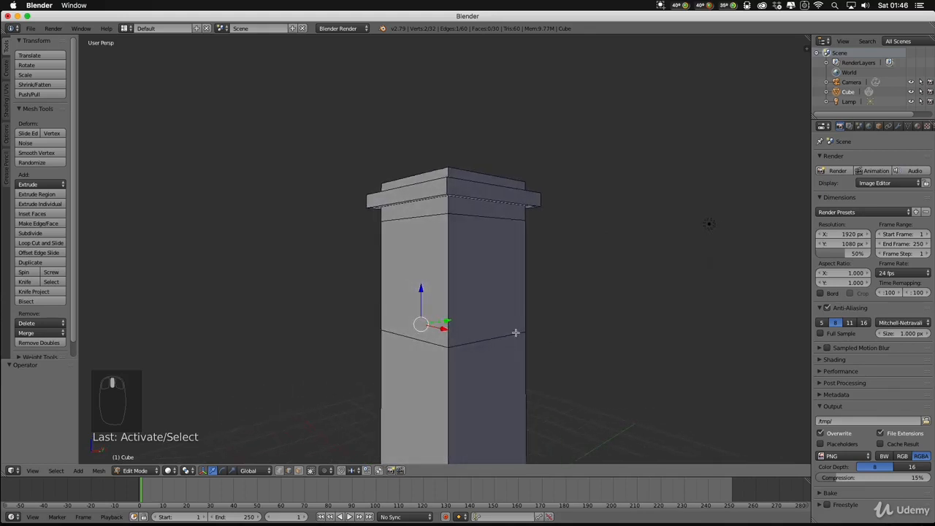
middle_drag(572, 331, 496, 334)
middle_drag(573, 336, 657, 363)
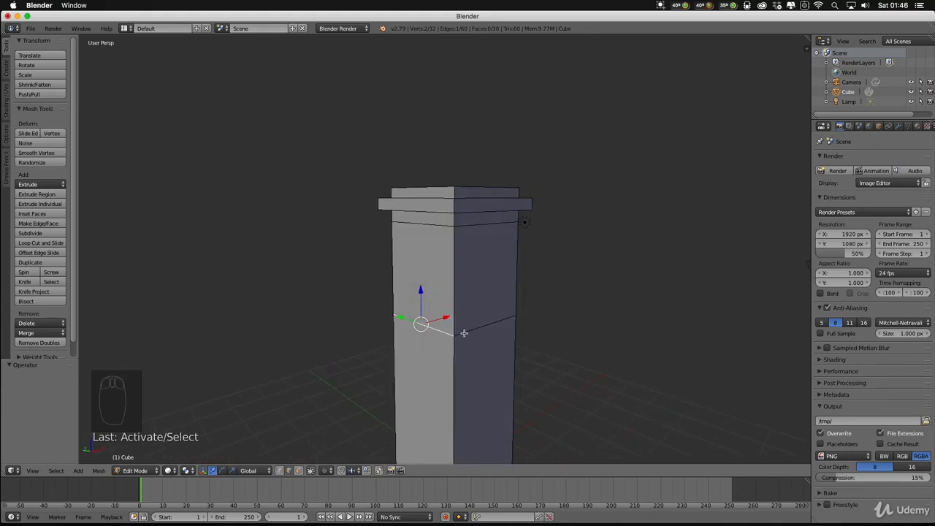
alt+right_click(464, 333)
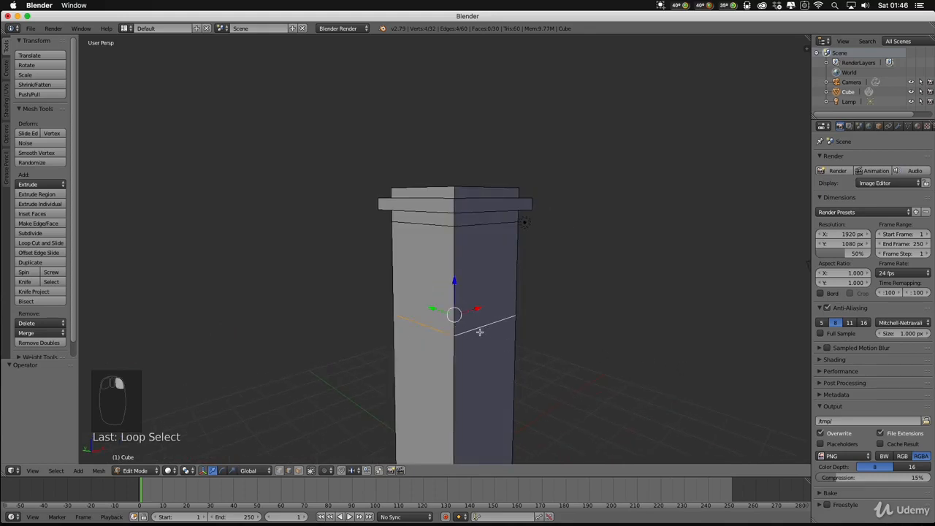
middle_drag(575, 328, 410, 302)
scroll(594, 322, up, 2)
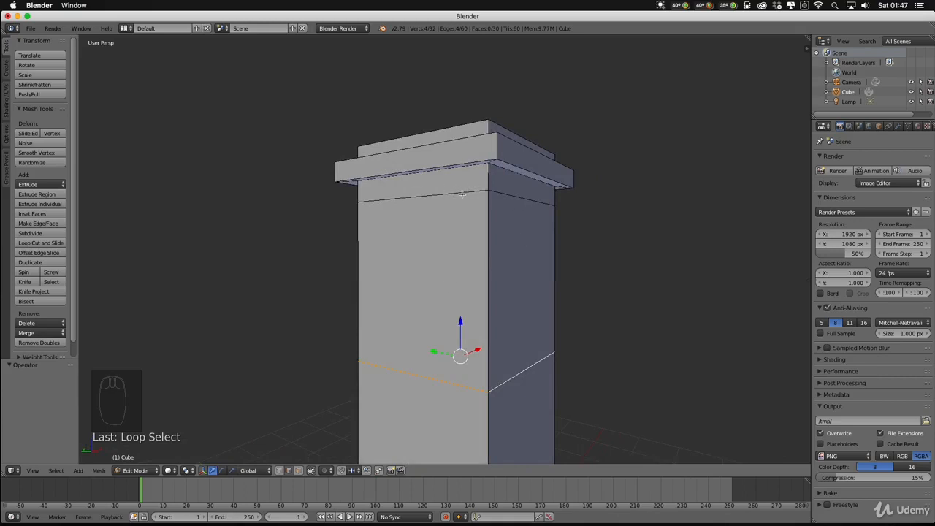
Loop-select the upper edge loop just beneath the rim, and switch to face selection mode.
alt+right_click(462, 193)
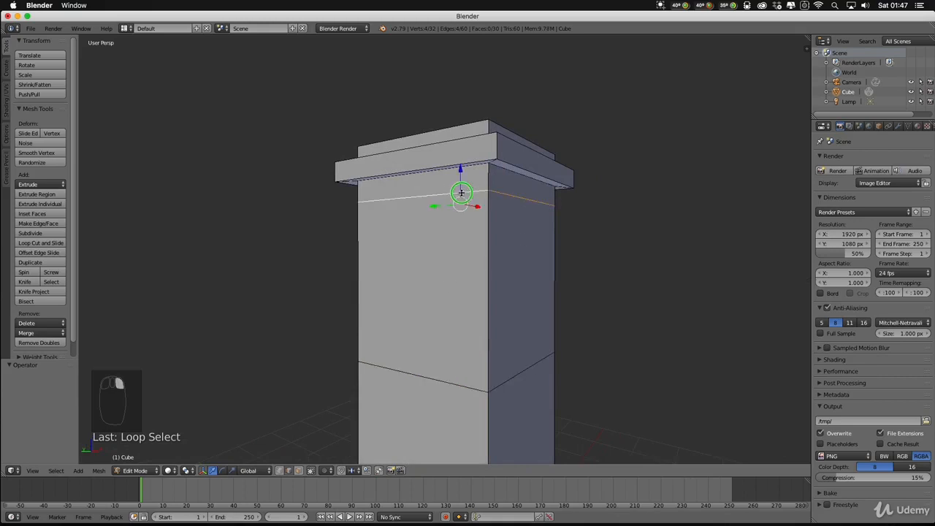
middle_drag(546, 220, 529, 369)
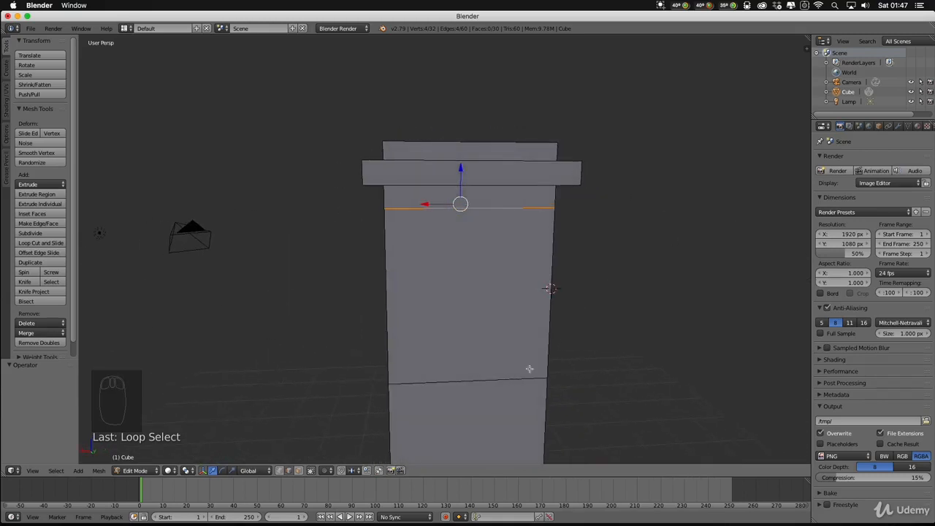
click(296, 472)
click(296, 473)
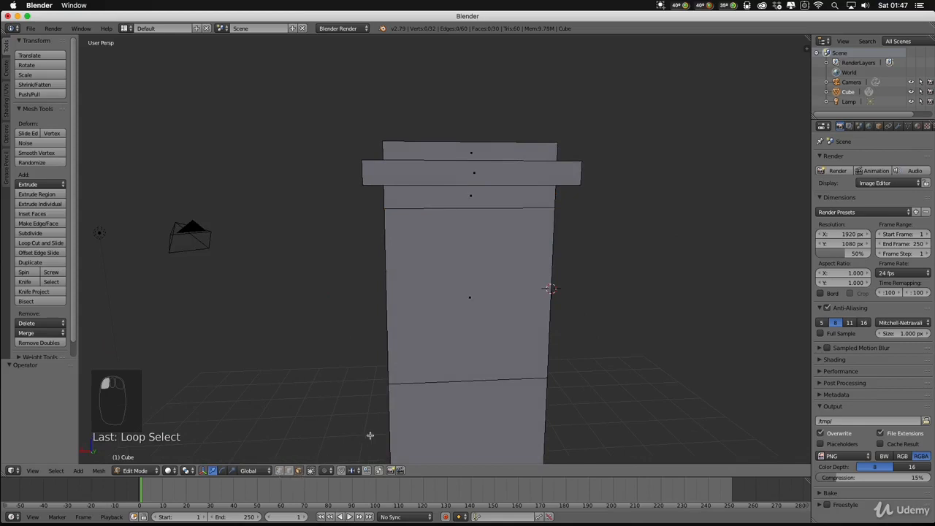
middle_drag(417, 324, 457, 320)
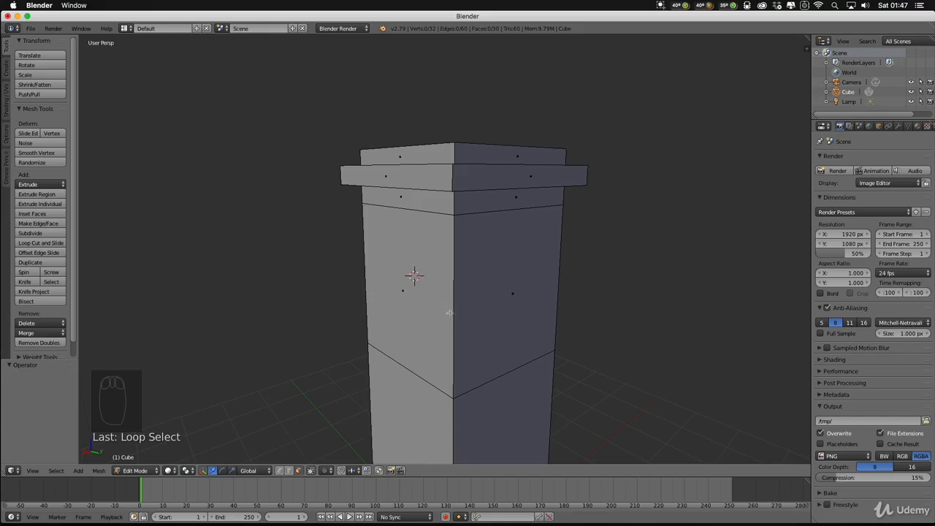
Loop-select the block's horizontal face rings one after another, ending with the tall ring between the two loop cuts.
alt+right_click(455, 310)
middle_drag(456, 311, 404, 325)
alt+right_click(557, 206)
middle_drag(613, 233, 560, 233)
alt+right_click(412, 151)
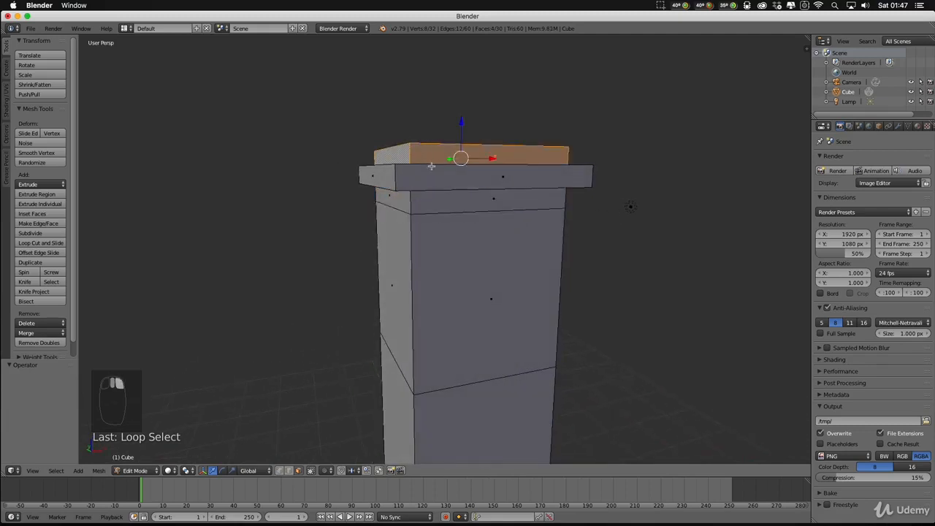
alt+right_click(392, 177)
alt+right_click(411, 158)
alt+right_click(410, 202)
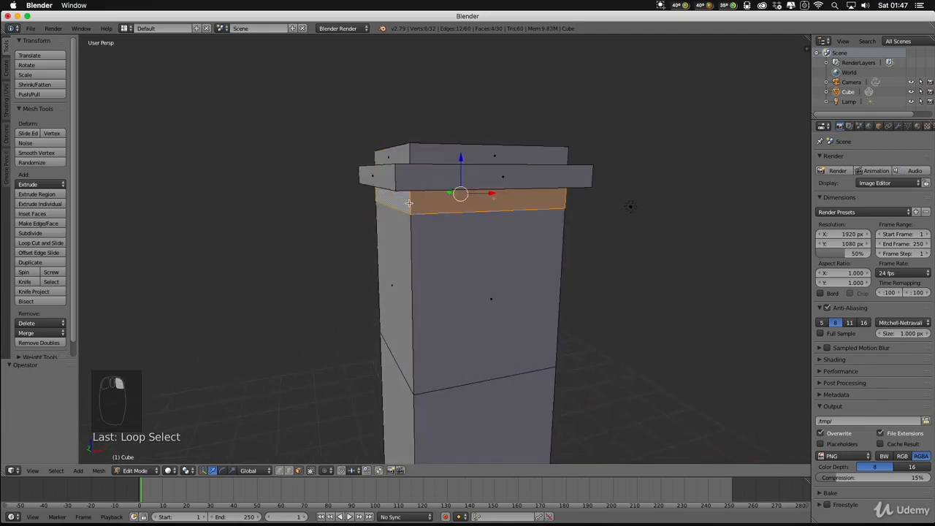
alt+right_click(412, 285)
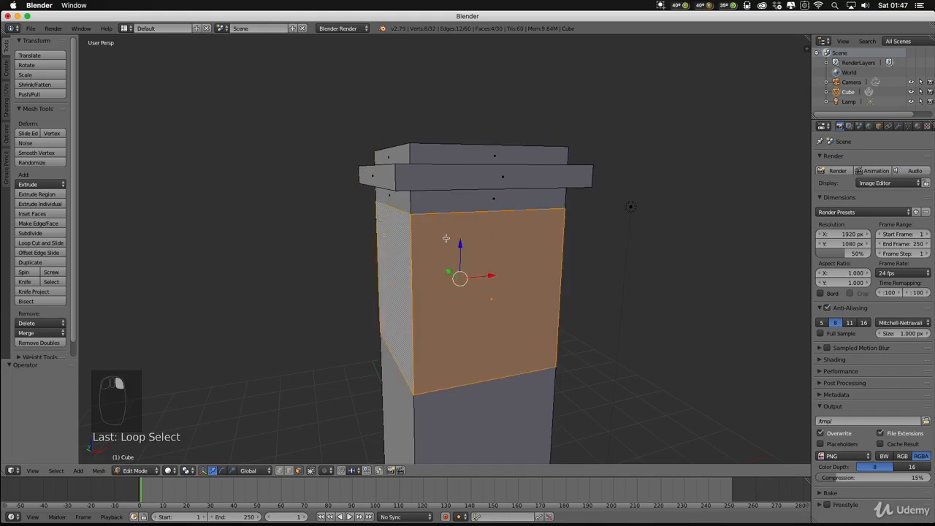
Add the face rings of the rim and top block to the selection, and replace it with the ring on the rim's underside.
middle_drag(446, 239, 655, 320)
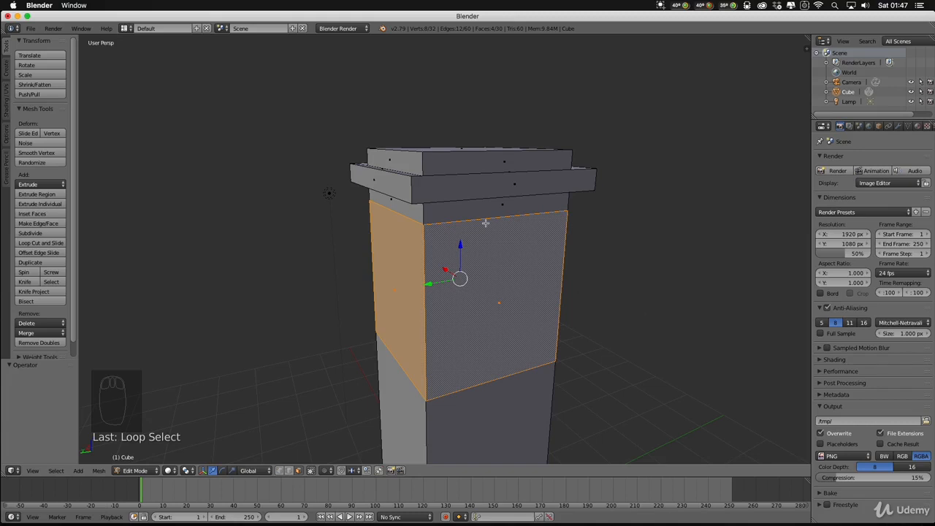
alt+shift+right_click(411, 188)
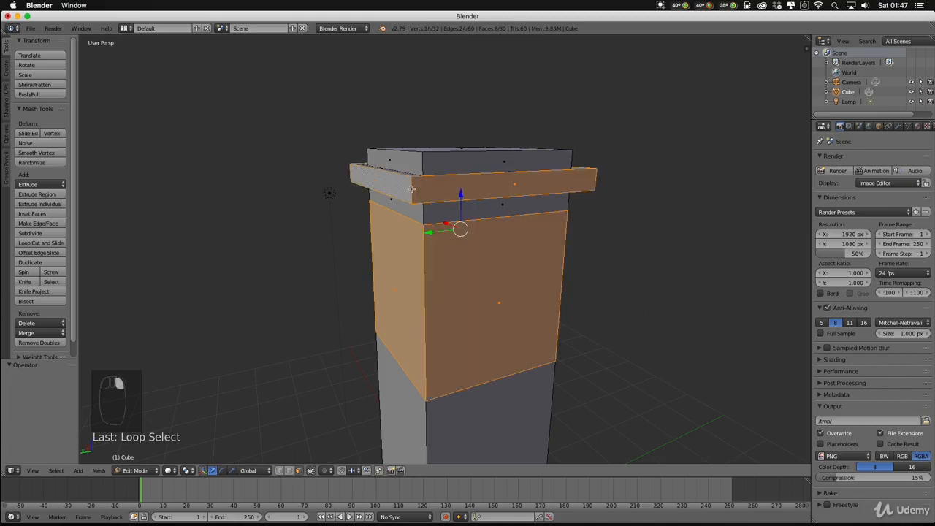
middle_drag(400, 145, 563, 179)
alt+shift+right_click(699, 255)
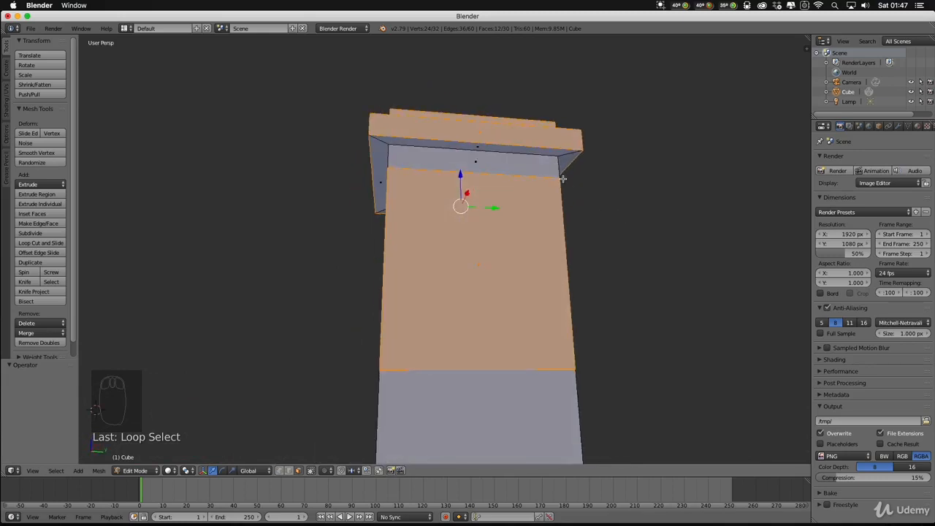
alt+right_click(569, 155)
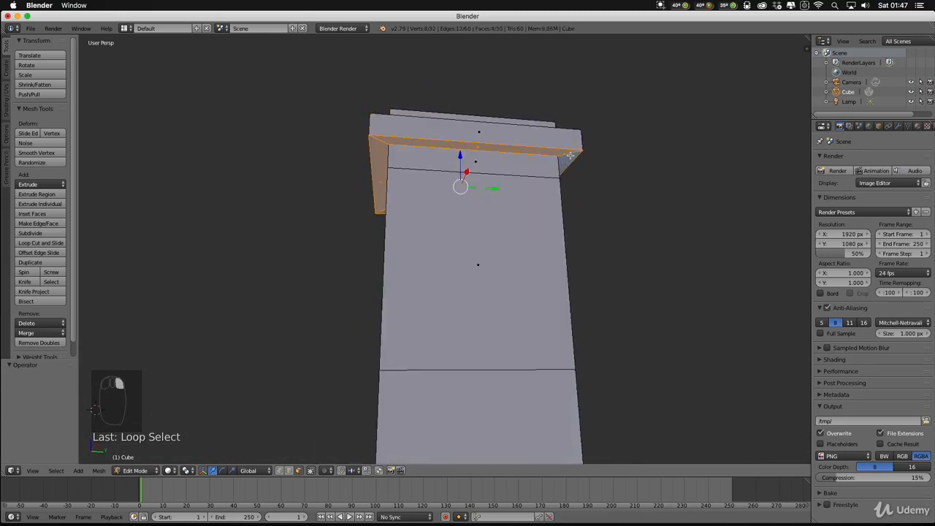
middle_drag(645, 189, 426, 392)
Select the lower loop cut's whole edge loop in edge mode and move it up 2.016 along Z, close below the upper loop.
right_click(449, 394)
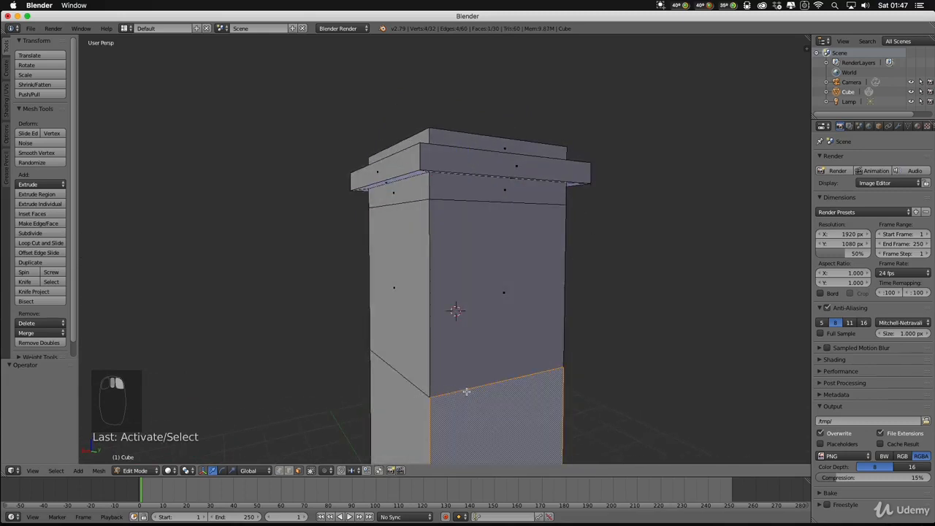
click(289, 471)
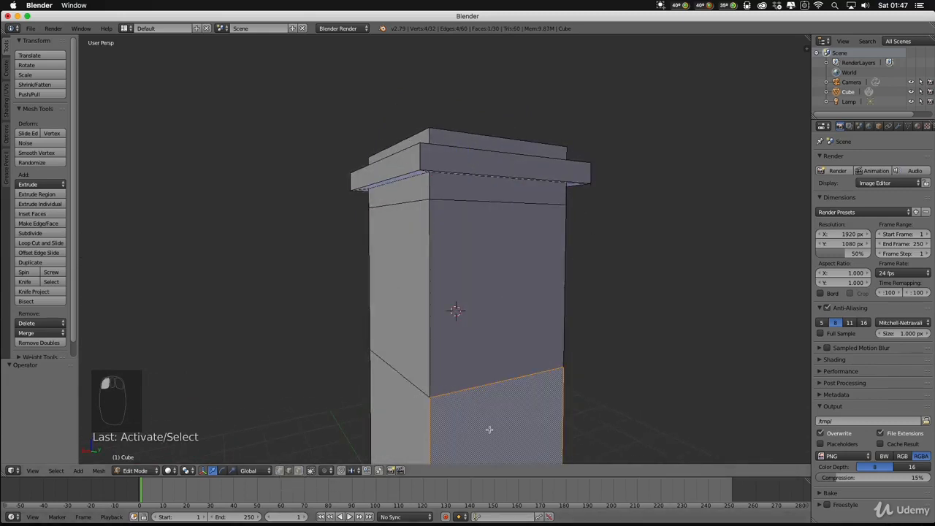
alt+right_click(453, 392)
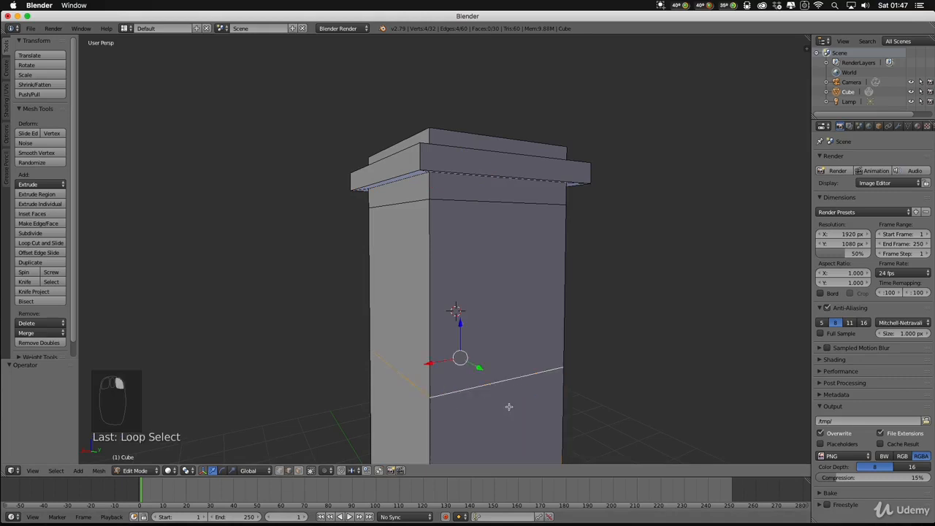
middle_drag(645, 396, 619, 372)
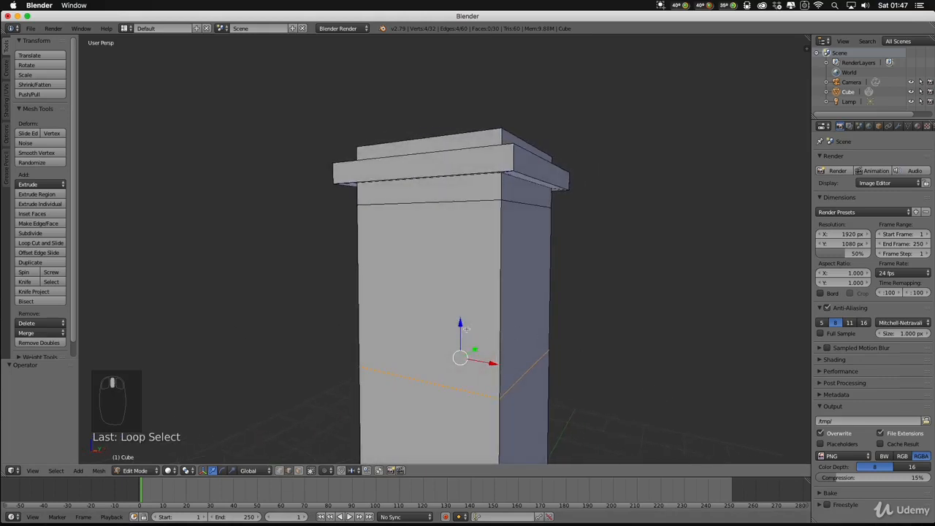
drag(465, 328, 452, 188)
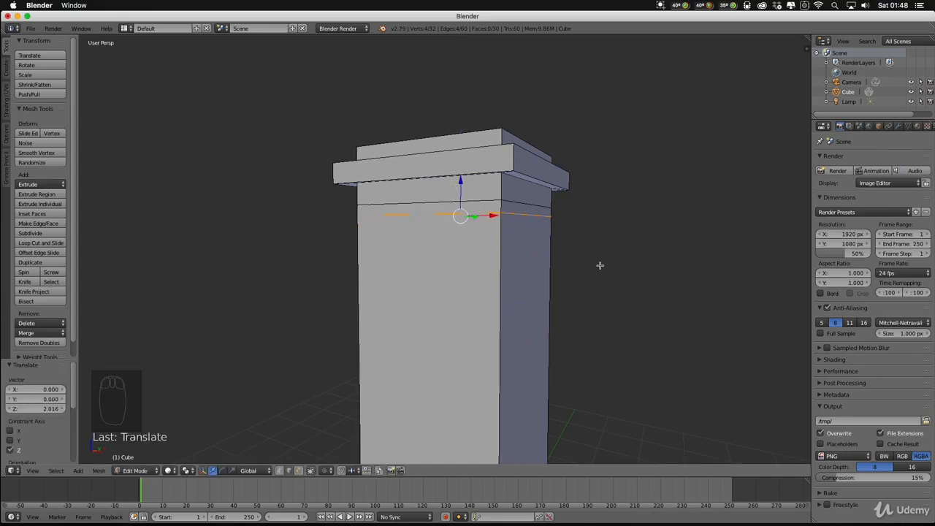
middle_drag(600, 265, 517, 290)
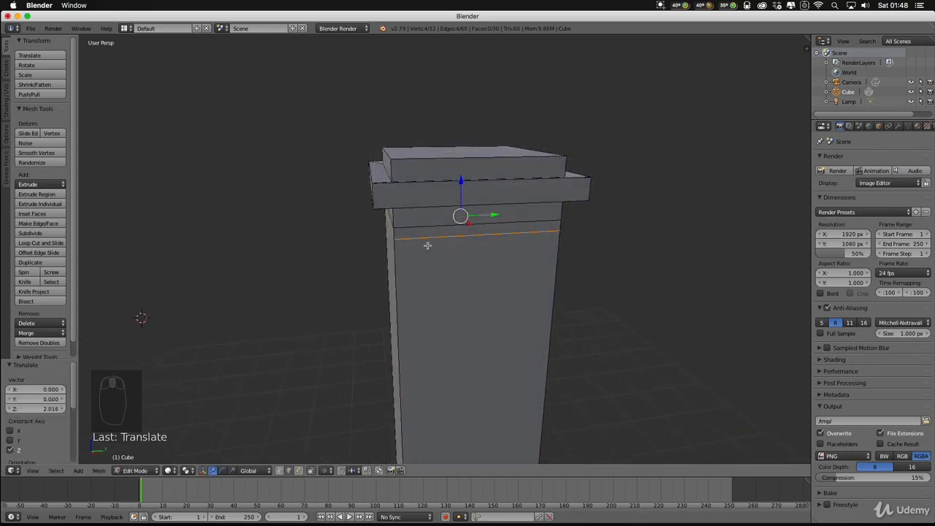
Select the narrow face ring between the two loop cuts in face mode and extrude it in place with no offset.
click(299, 470)
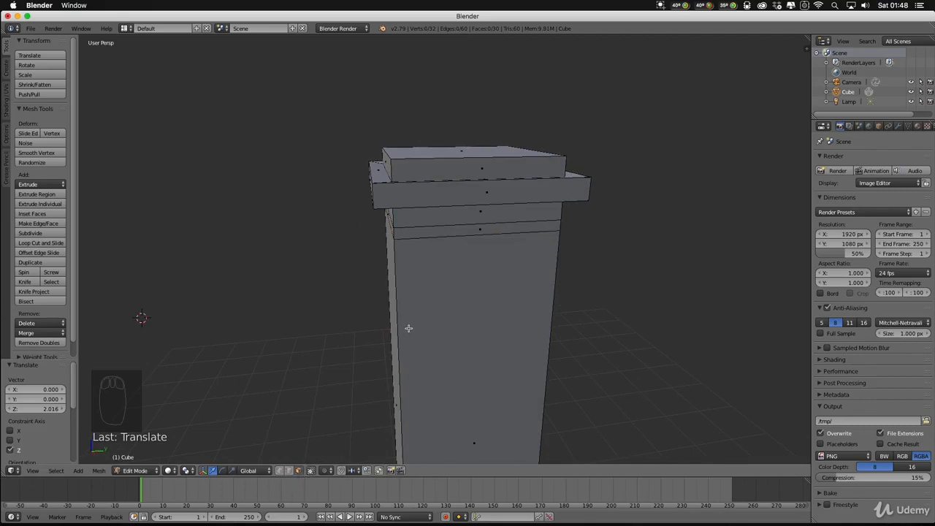
middle_drag(455, 266, 445, 235)
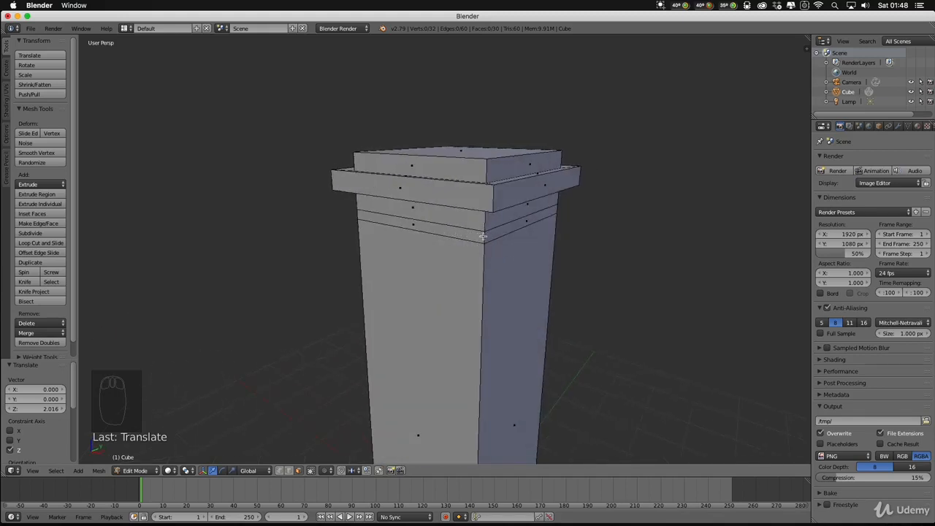
alt+right_click(483, 236)
middle_drag(557, 261, 526, 267)
key(e)
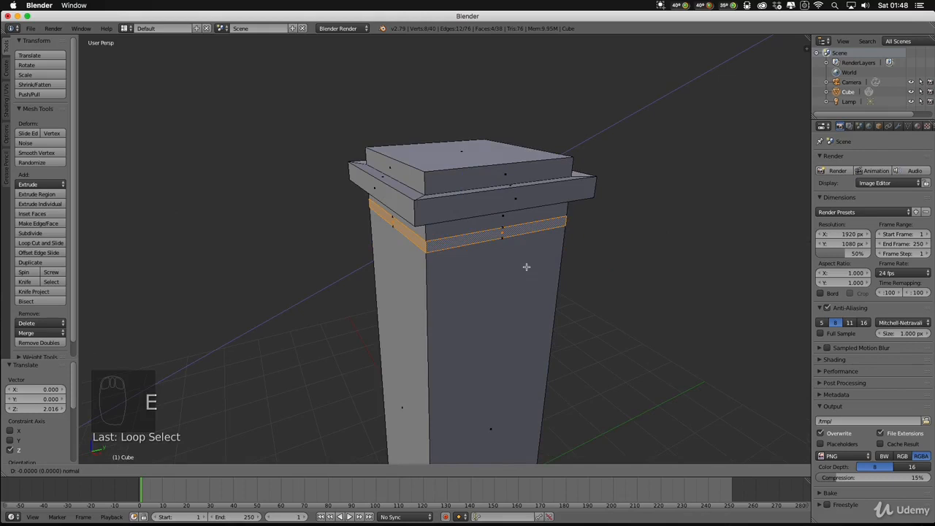
right_click(526, 267)
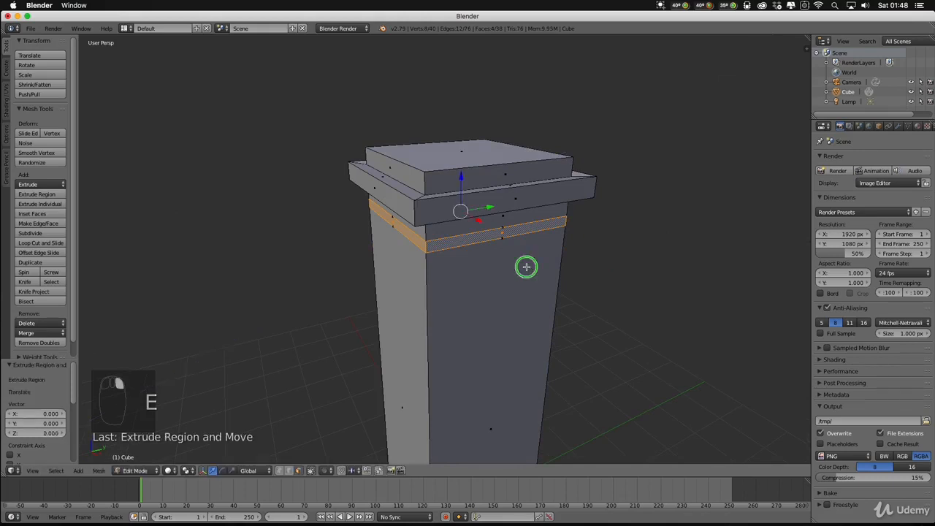
right_click(526, 267)
Reselect the extruded narrow face ring and scale it up uniformly by 1.220 into a second protruding rim.
middle_drag(641, 276, 598, 267)
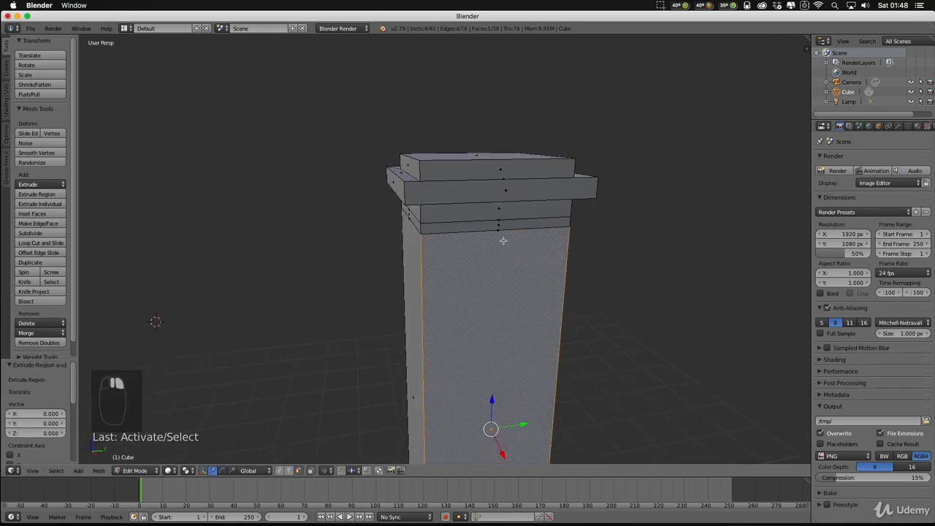
alt+right_click(420, 229)
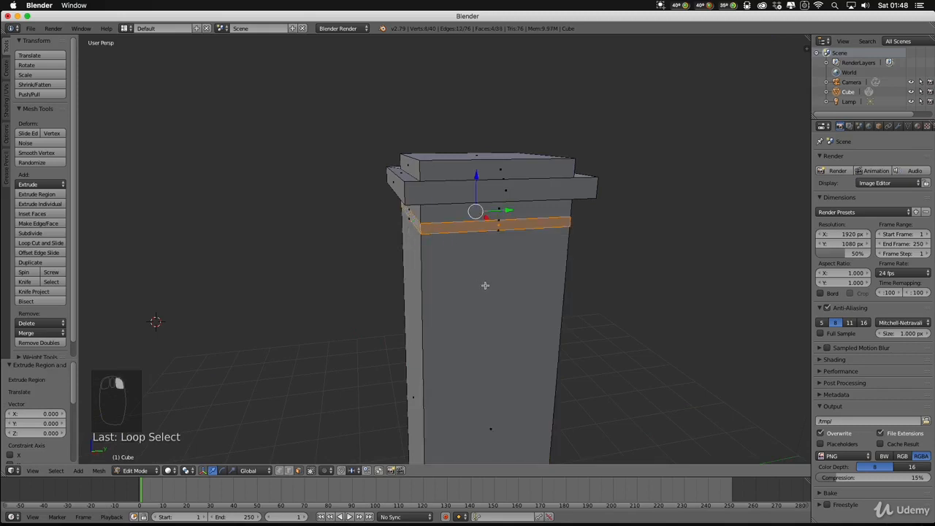
middle_drag(485, 285, 621, 279)
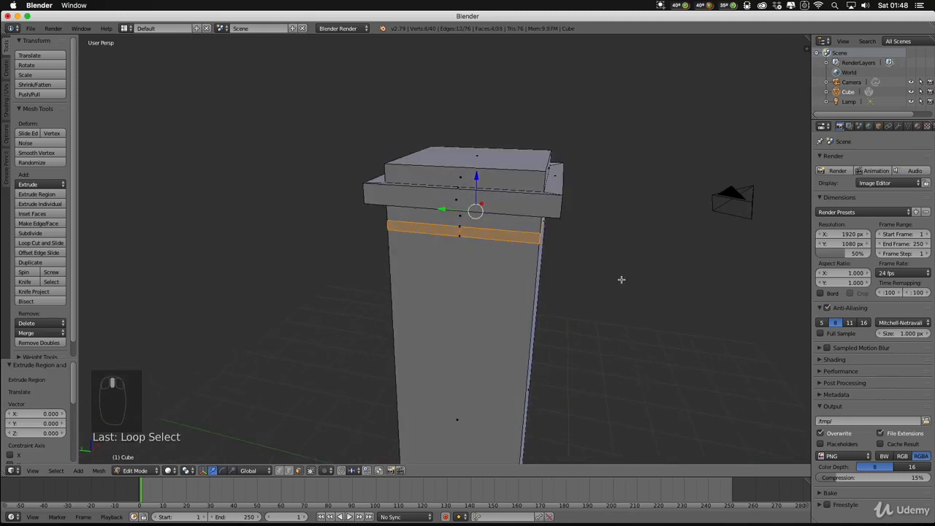
key(s)
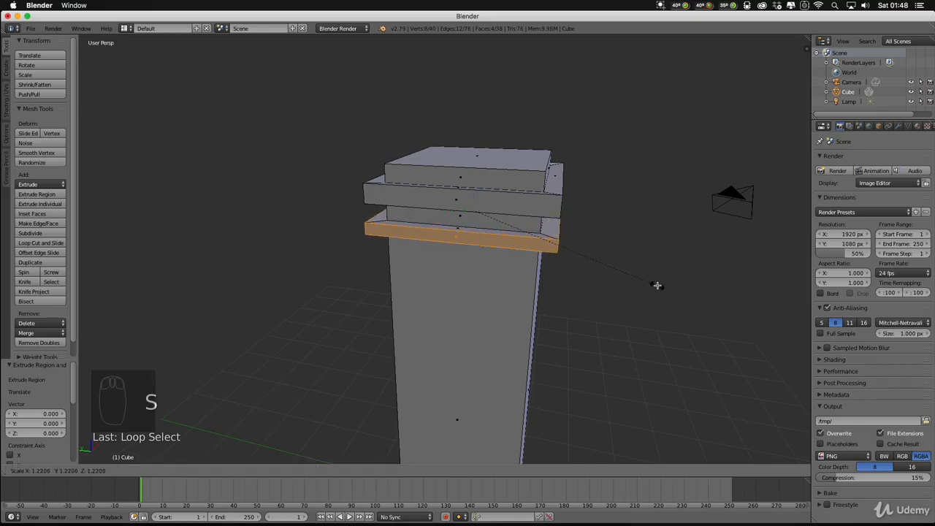
click(659, 287)
middle_drag(665, 290, 476, 196)
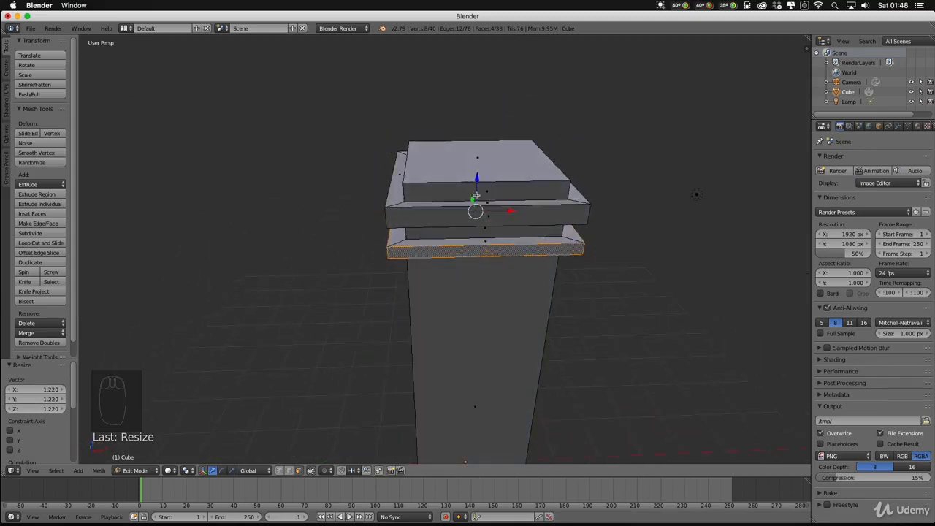
middle_drag(548, 281, 487, 257)
scroll(515, 285, down, 5)
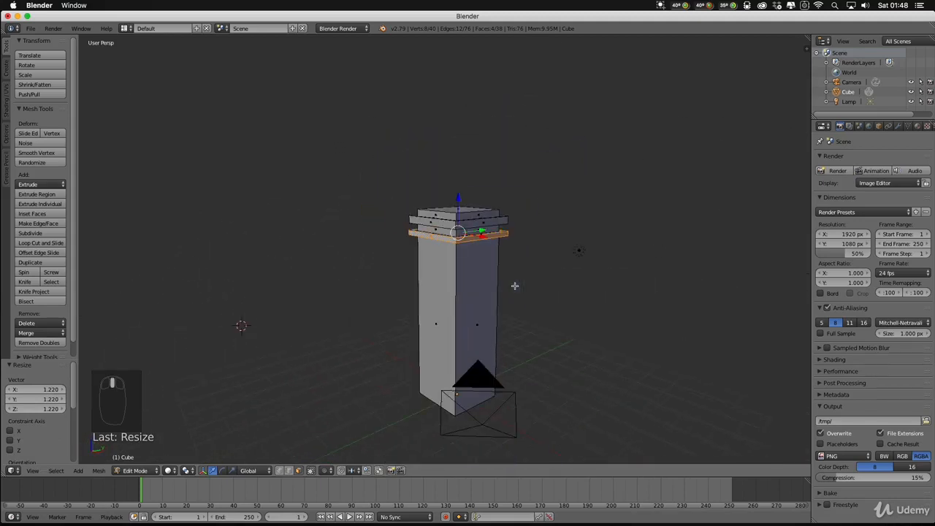
middle_drag(504, 304, 555, 292)
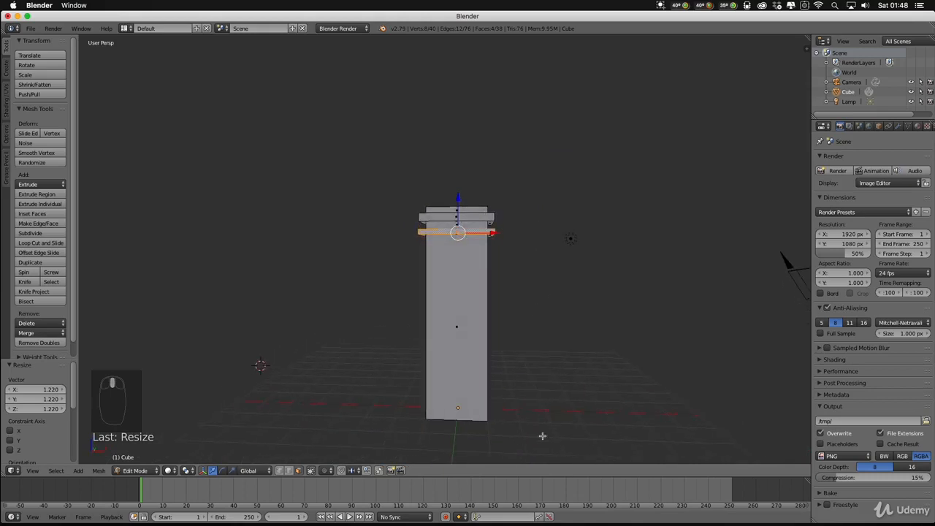
middle_drag(508, 399, 555, 356)
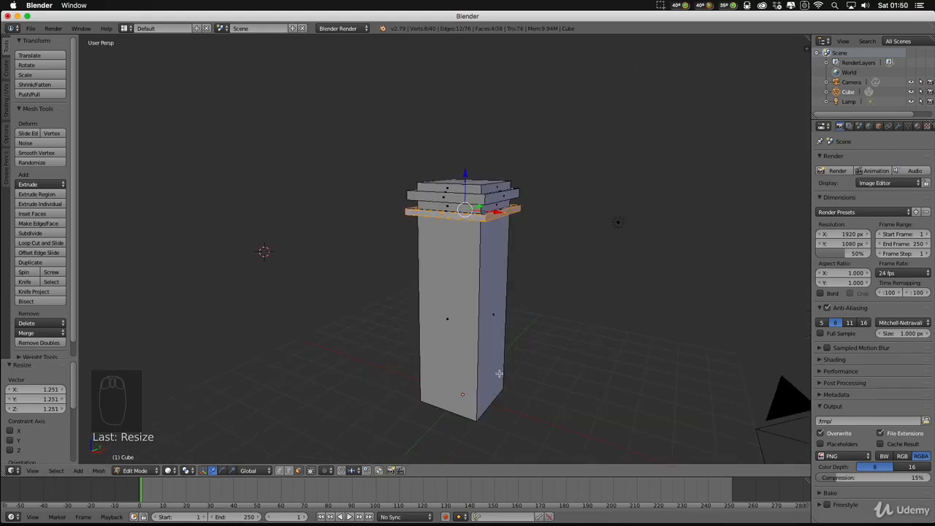
middle_drag(546, 376, 471, 308)
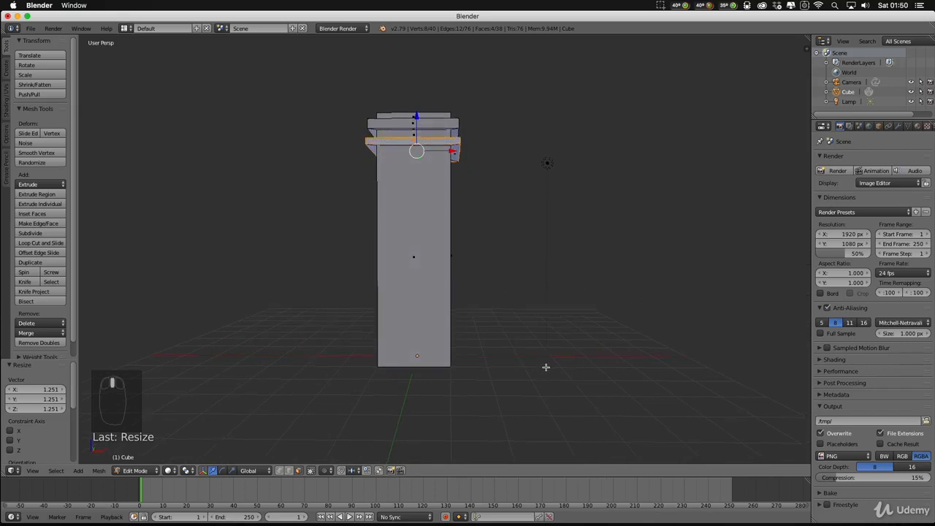
middle_drag(548, 367, 500, 369)
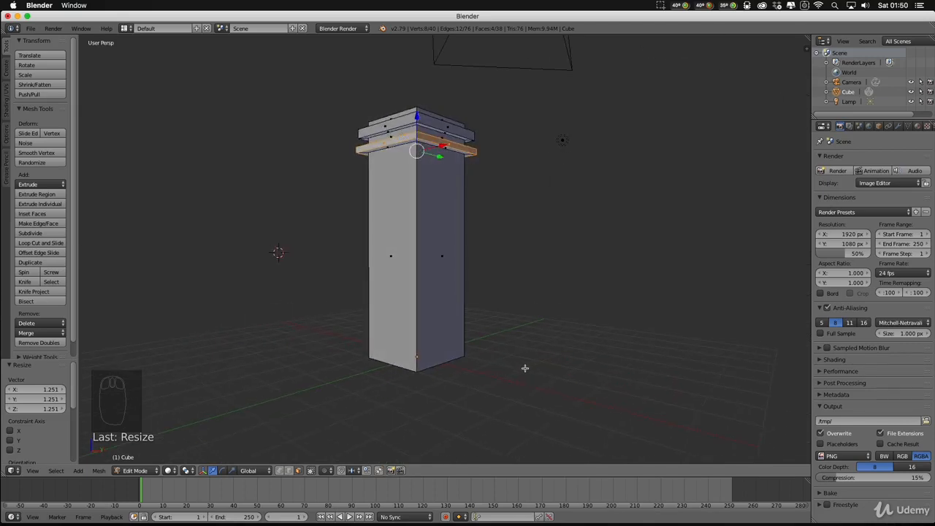
Snap the 3D cursor to the selected face ring, and reset it to the scene's centre with Cursor to Center.
key(shift+s)
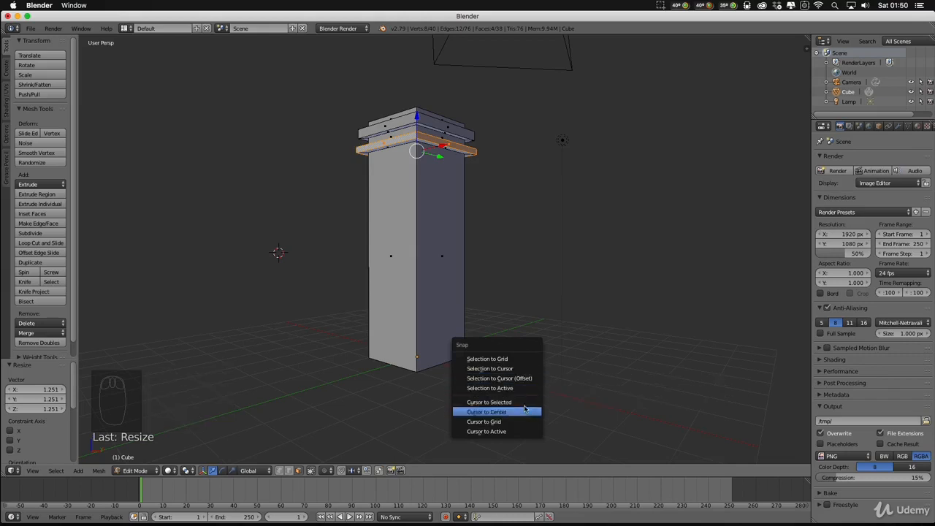
click(522, 402)
mouse_move(504, 349)
middle_down()
mouse_move(538, 402)
mouse_move(535, 378)
mouse_move(498, 335)
middle_up()
key(shift+s)
click(538, 385)
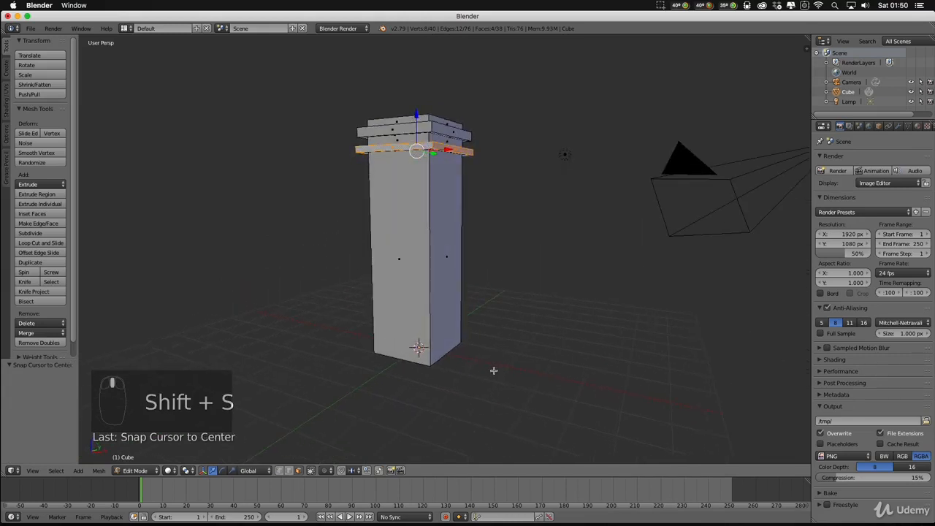
Add a cube to the mesh at the 3D cursor in the scene's centre.
key(shift+a)
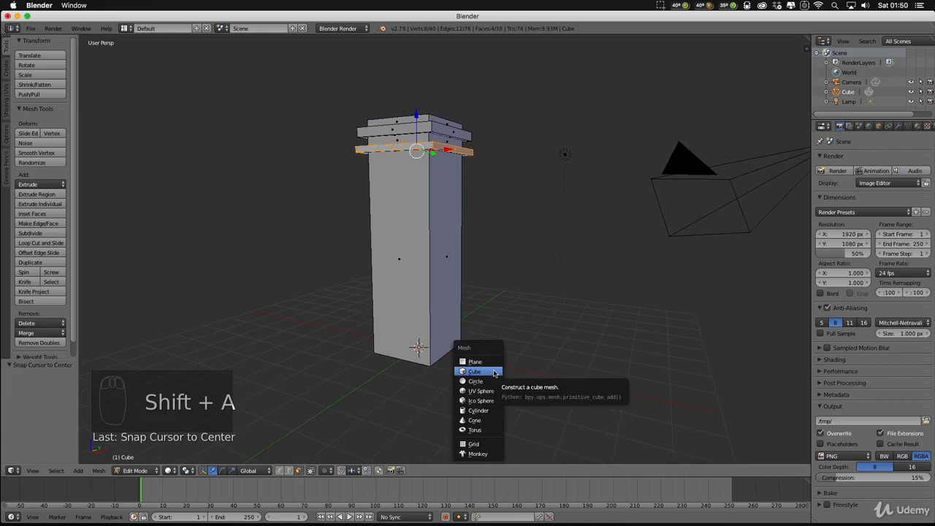
click(494, 373)
middle_drag(464, 362, 510, 359)
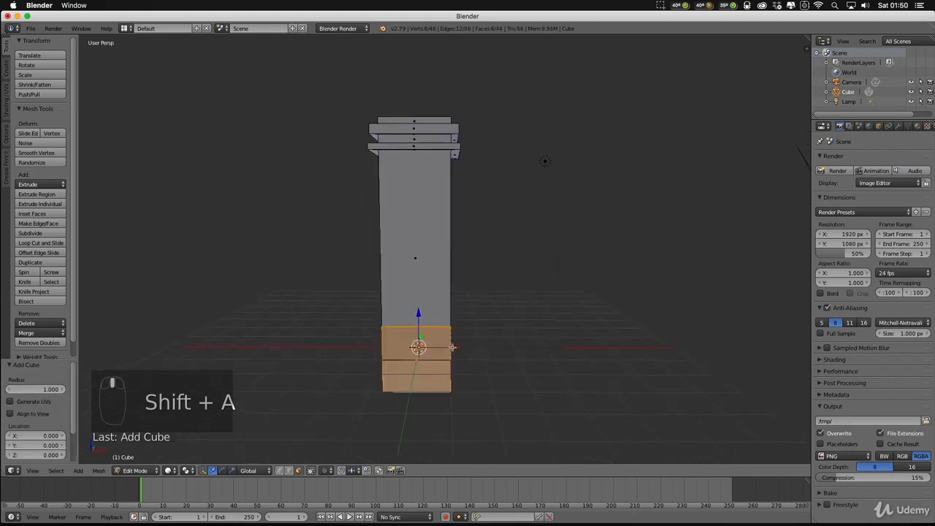
Move the added cube 2.010 along X beside the tall block and raise it 1.036 along Z.
drag(451, 347, 515, 352)
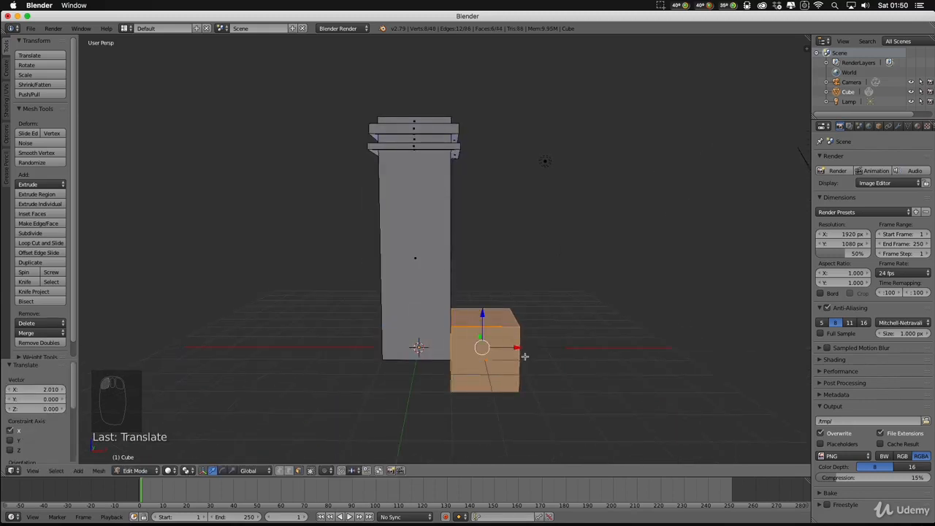
middle_drag(515, 352, 431, 369)
drag(483, 319, 491, 292)
scroll(496, 338, up, 5)
middle_drag(494, 366, 574, 346)
scroll(563, 367, down, 4)
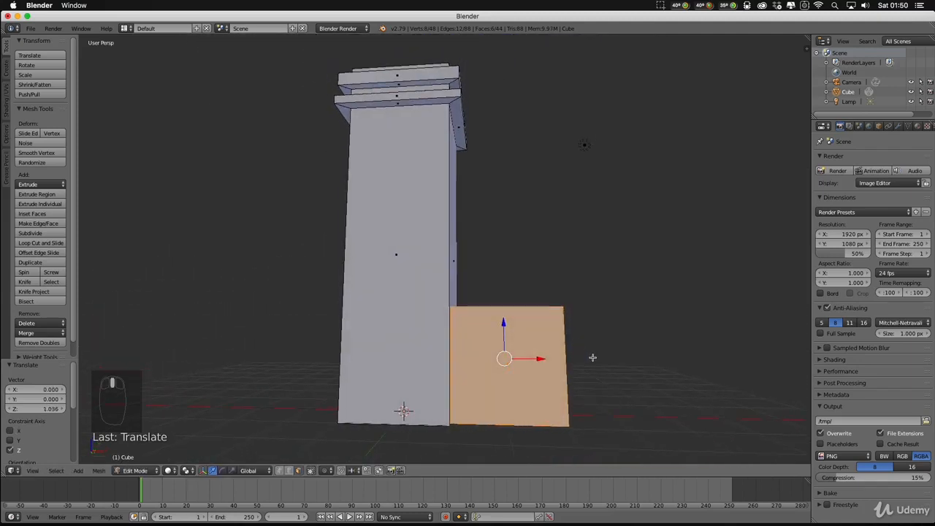
Switch to the orthographic front view and lower the cube by 0.042 along Z to align its base with the tall block.
key(KP_3)
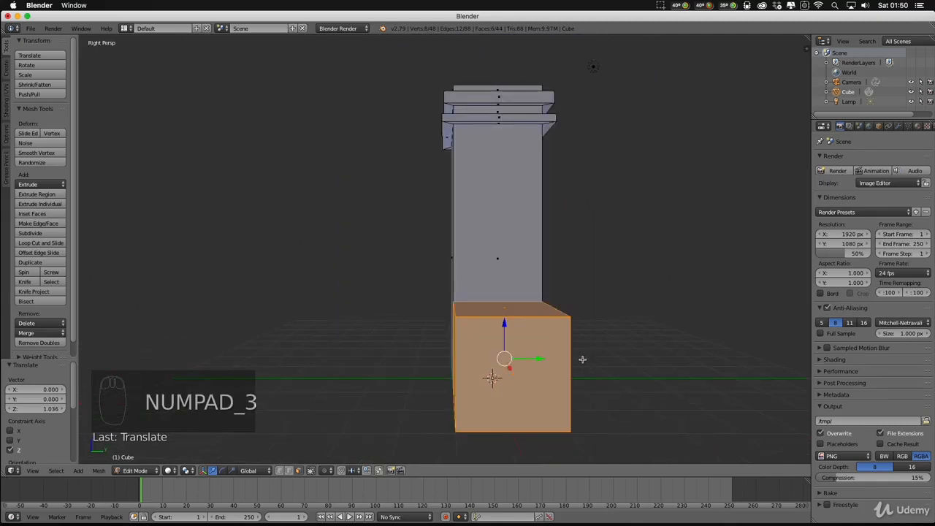
key(KP_7)
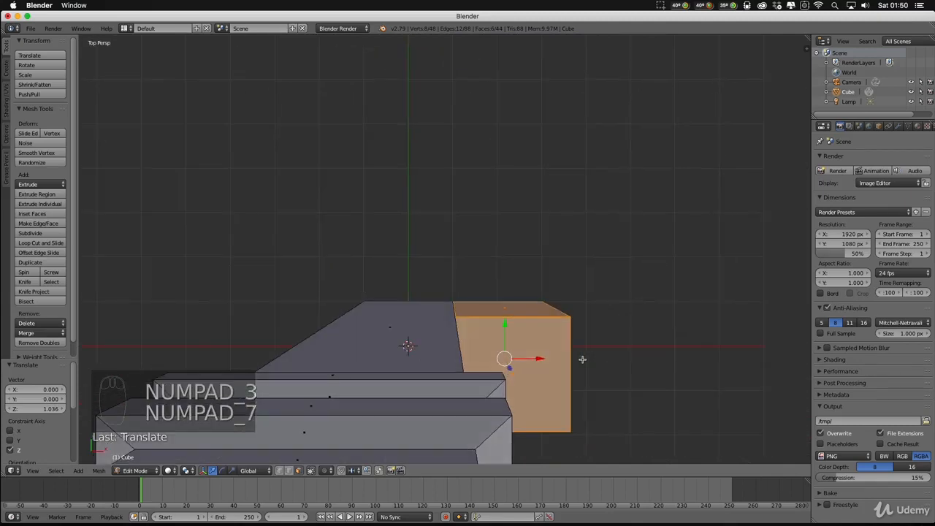
key(KP_3)
key(KP_5)
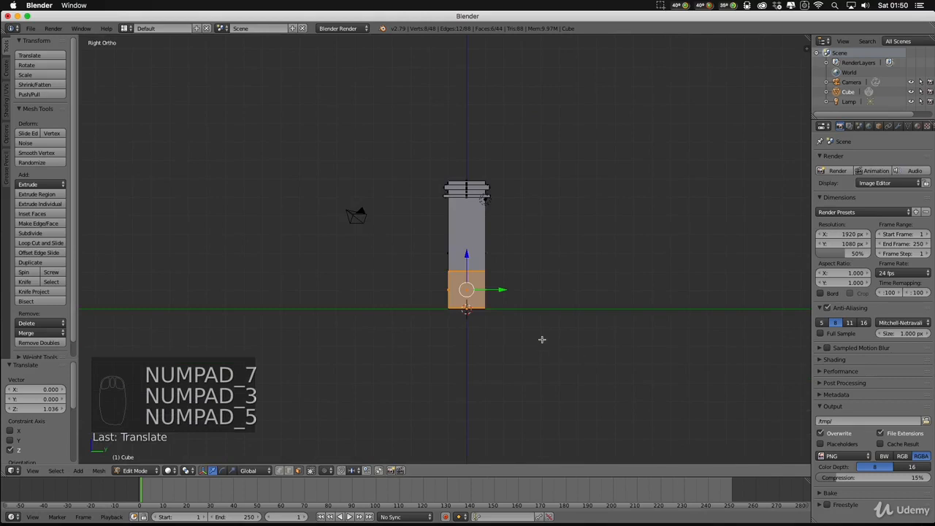
scroll(542, 339, up, 5)
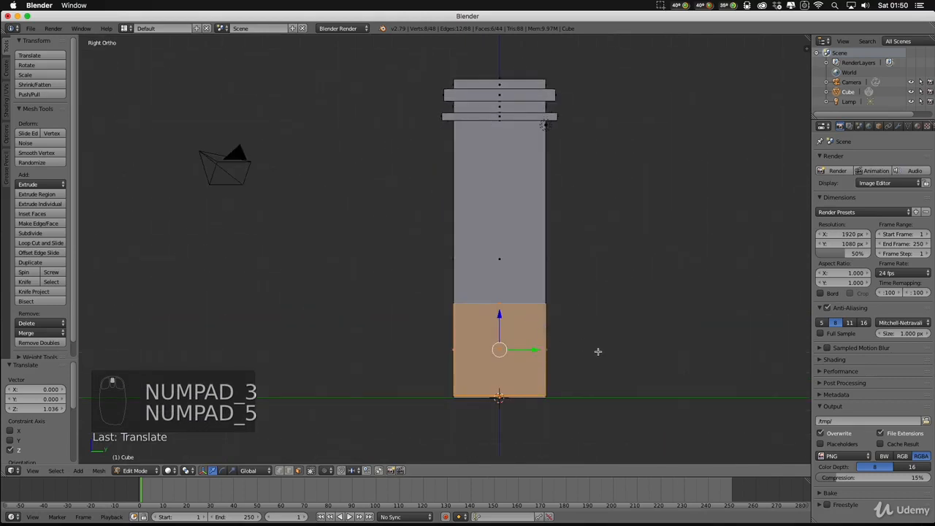
key(KP_1)
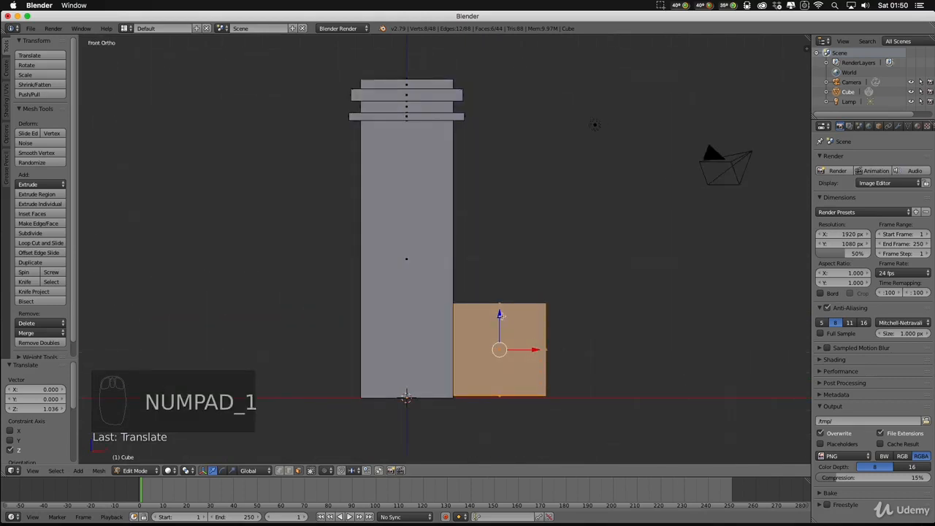
drag(500, 315, 499, 317)
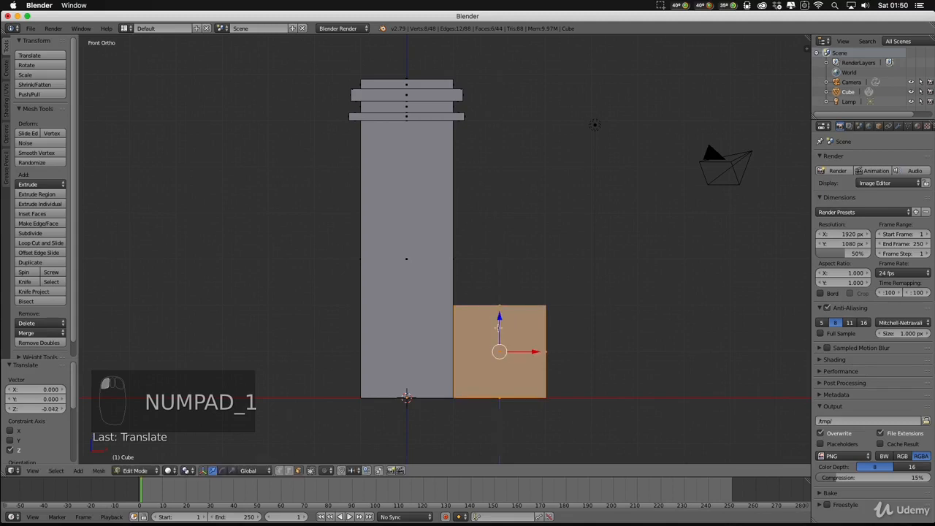
Fine-tune the cube against the tall block with nudges of -0.009 along X, then -0.003 and 0.004 along Z.
scroll(499, 327, up, 4)
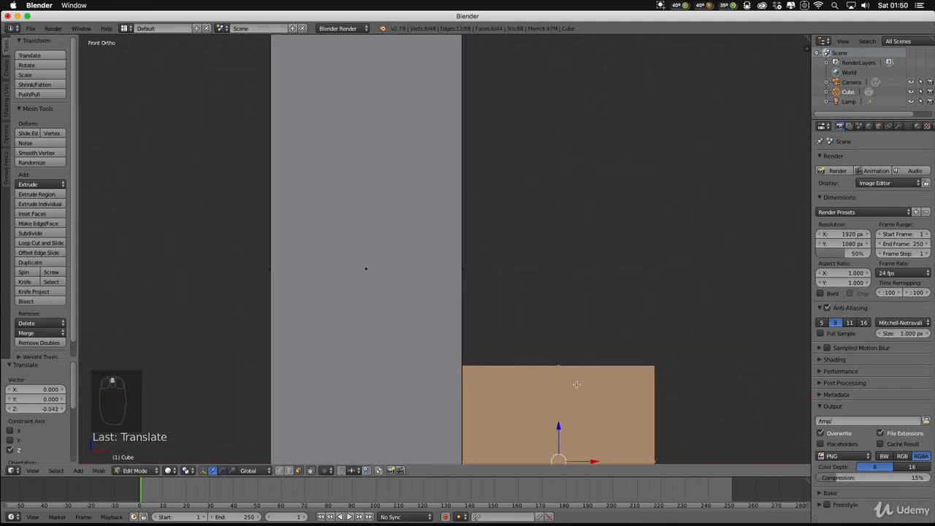
shift+middle_drag(576, 384, 558, 151)
scroll(553, 285, up, 3)
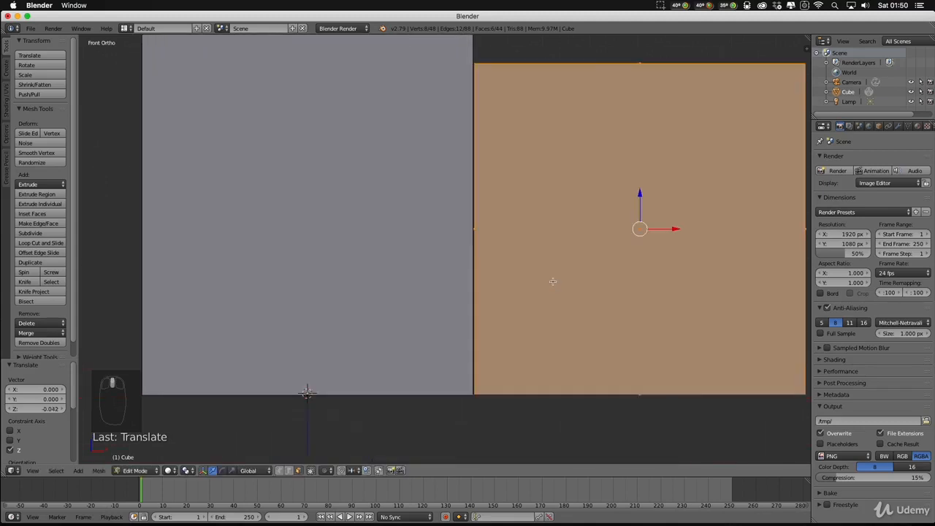
drag(676, 228, 676, 228)
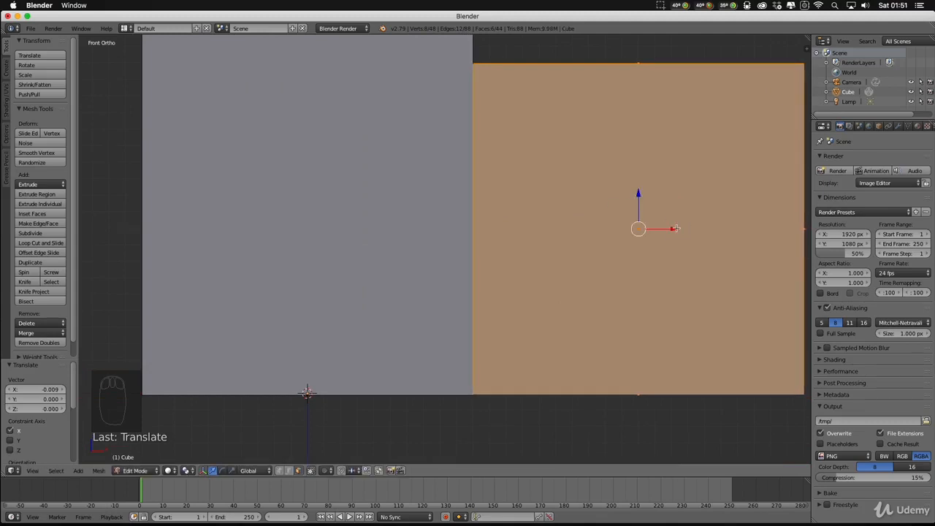
drag(638, 194, 638, 193)
scroll(642, 219, down, 2)
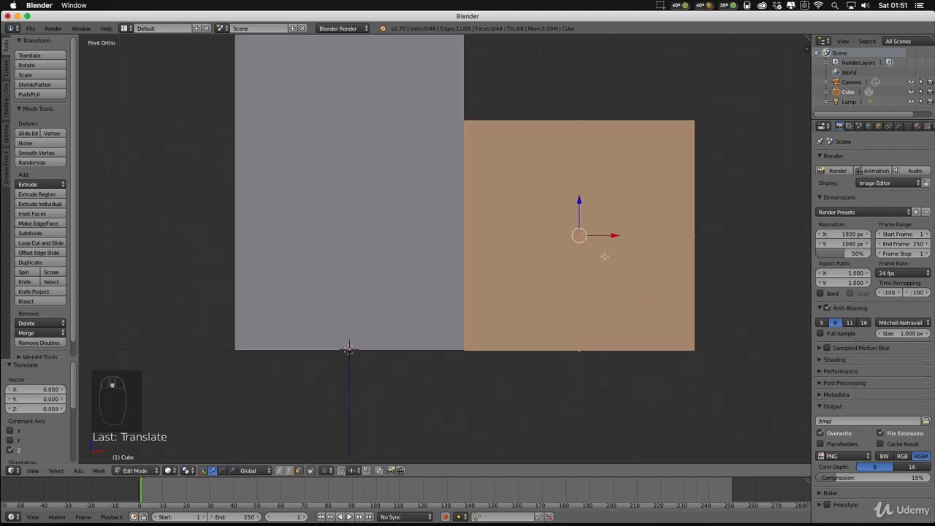
drag(579, 201, 578, 200)
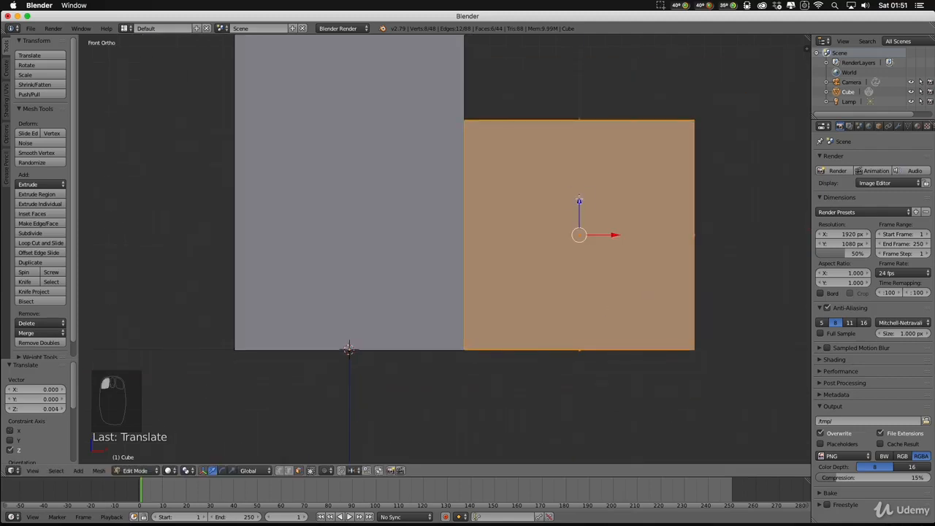
scroll(639, 270, down, 2)
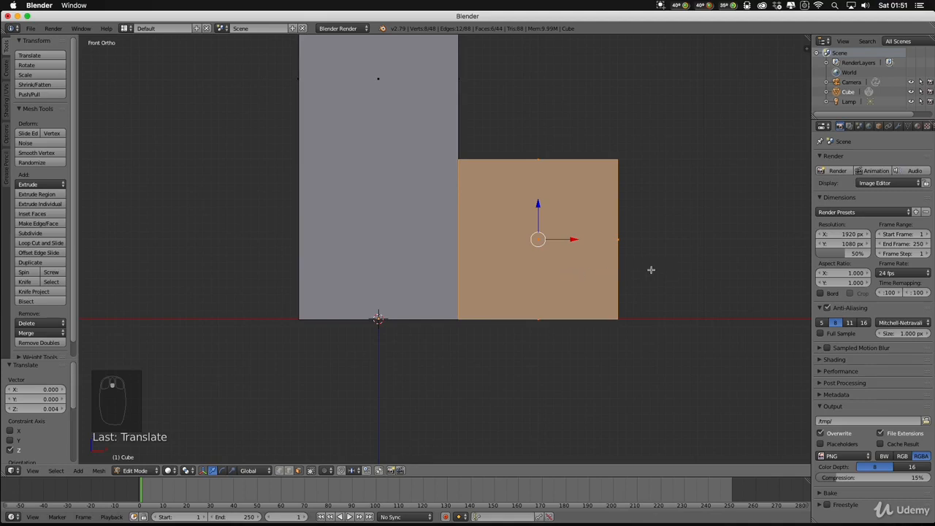
Return to perspective and examine from several angles how the cube sits against the tall block.
key(KP_5)
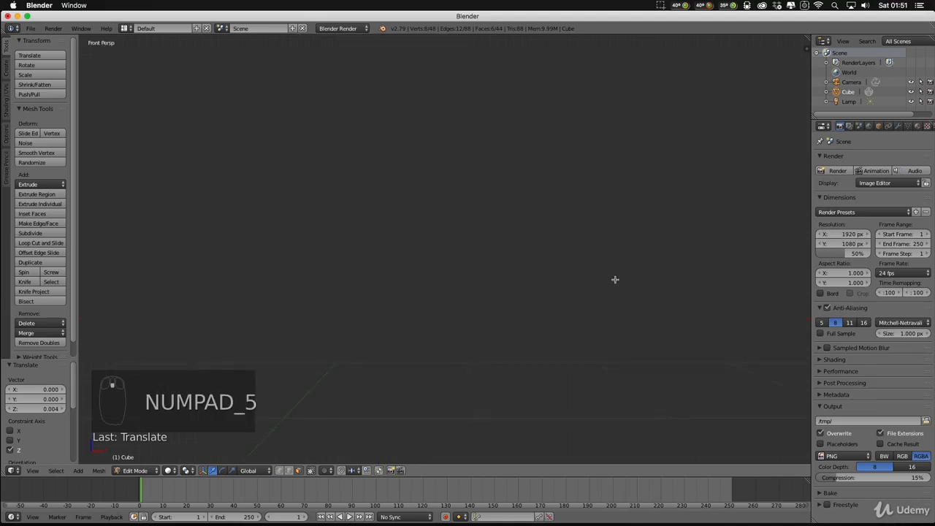
scroll(606, 280, down, 3)
middle_drag(604, 282, 572, 280)
scroll(572, 280, down, 5)
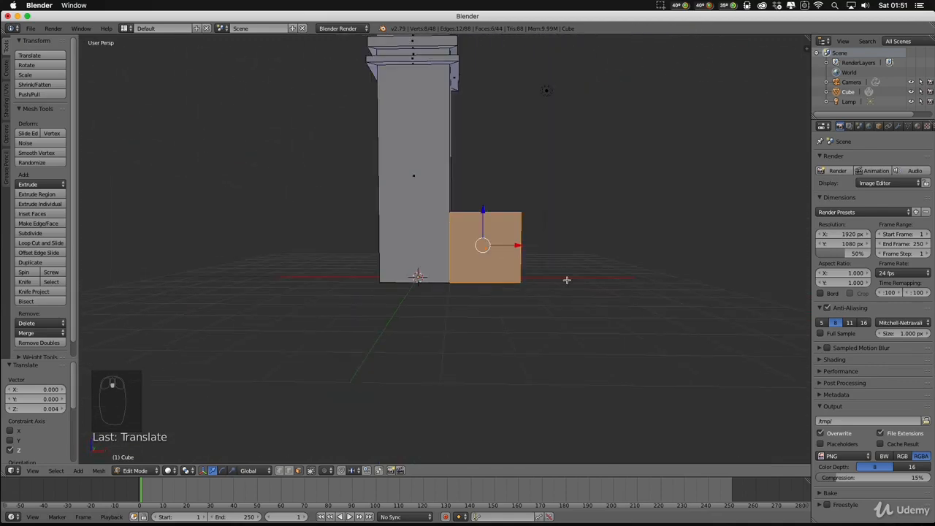
scroll(524, 261, up, 8)
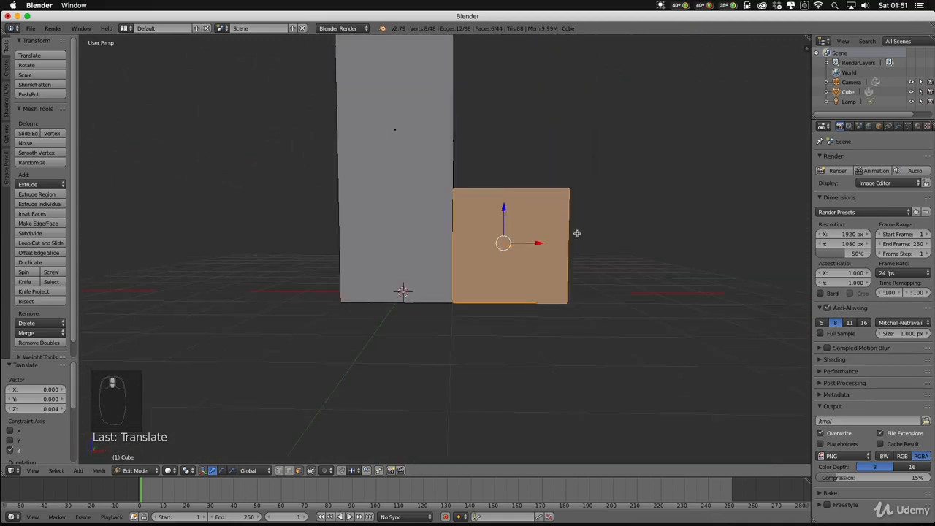
middle_drag(662, 275, 579, 298)
middle_drag(492, 284, 478, 201)
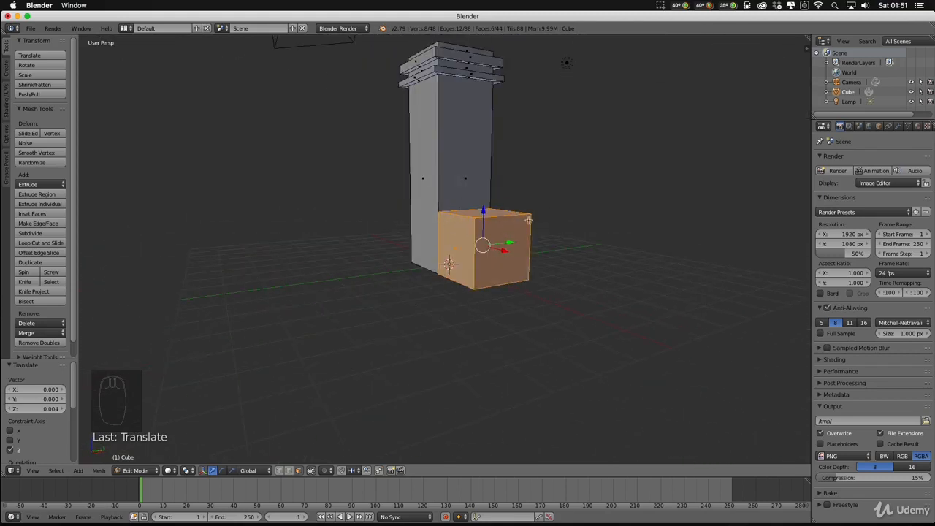
middle_drag(529, 220, 549, 273)
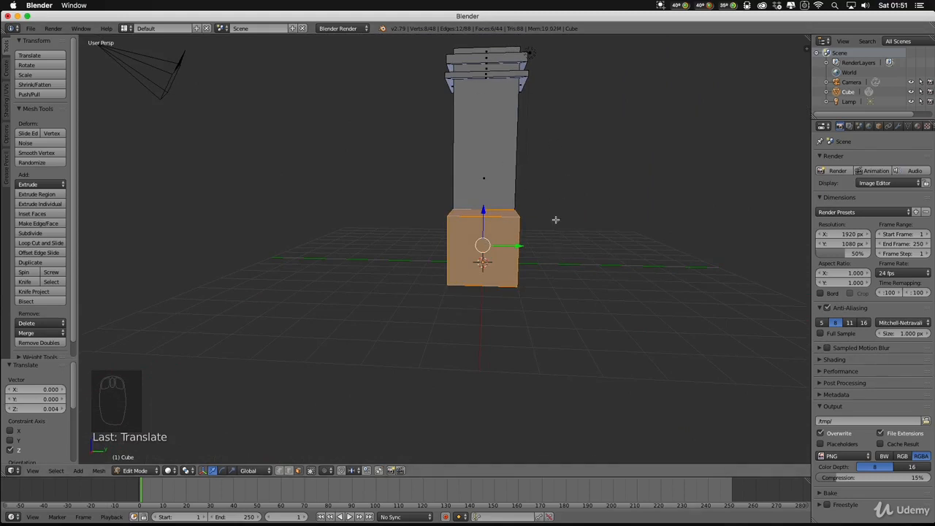
Add one horizontal loop cut around the small cube and slide it by about -0.79 to just below its upper edge.
key(ctrl+r)
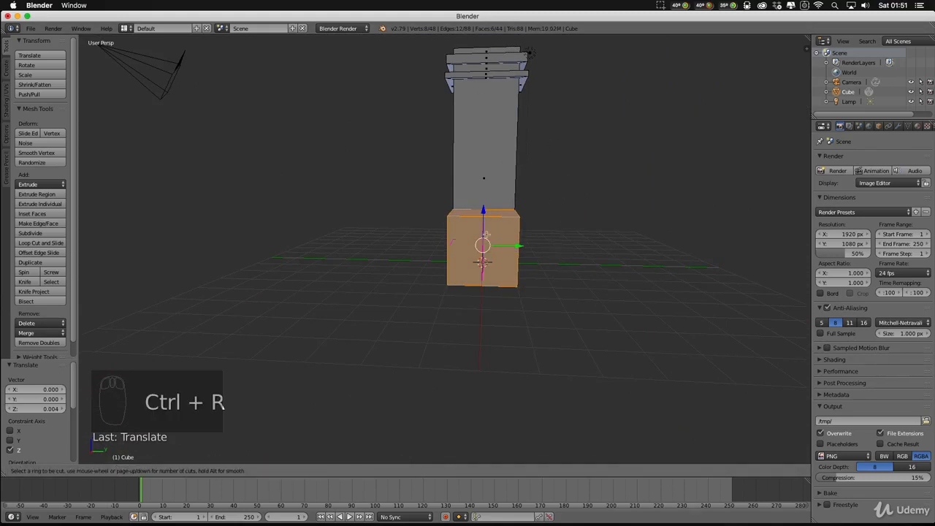
click(448, 229)
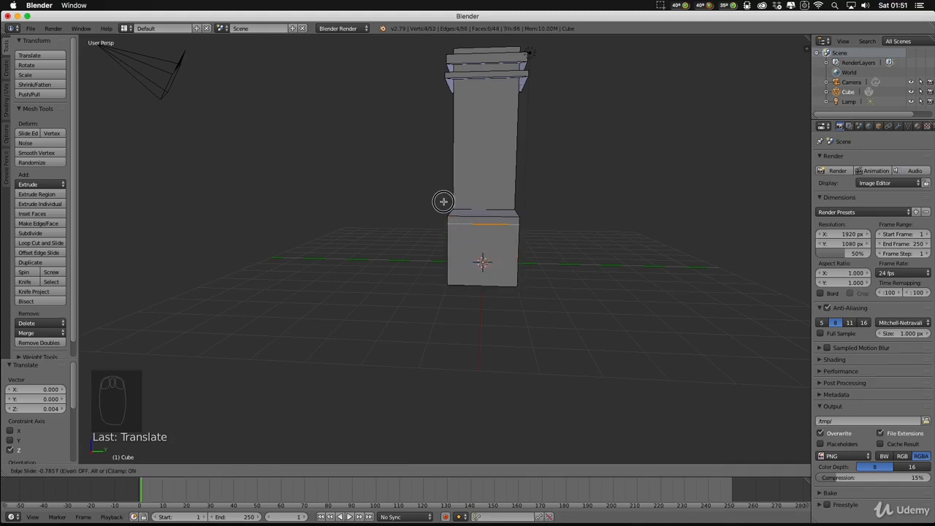
click(443, 202)
middle_drag(512, 248, 541, 250)
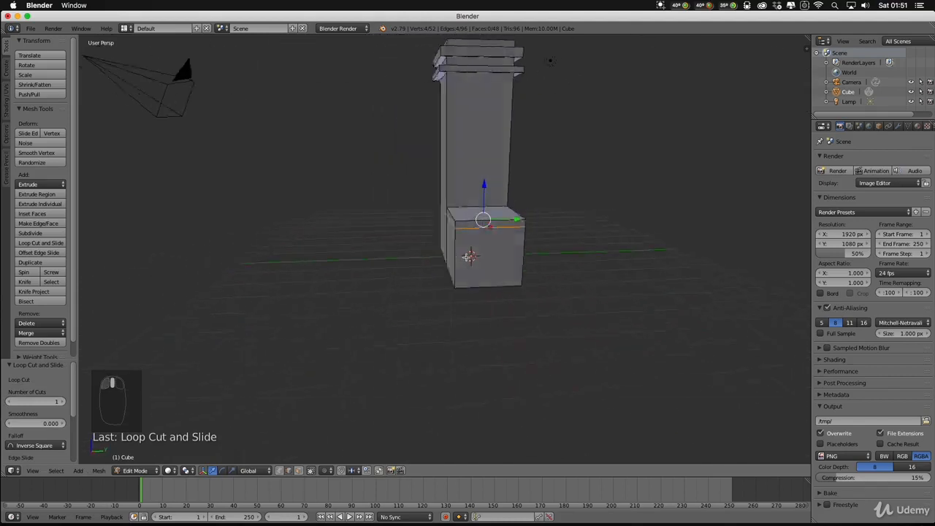
middle_drag(469, 255, 491, 237)
Select the small cube's narrow upper face ring in face mode and extrude it in place with no offset.
click(298, 471)
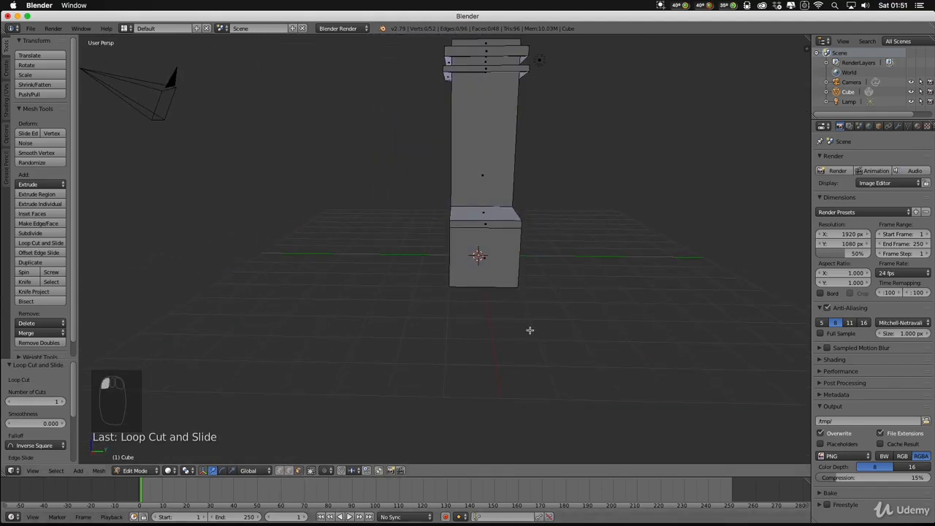
scroll(541, 292, up, 6)
scroll(557, 259, down, 3)
middle_drag(514, 172, 529, 162)
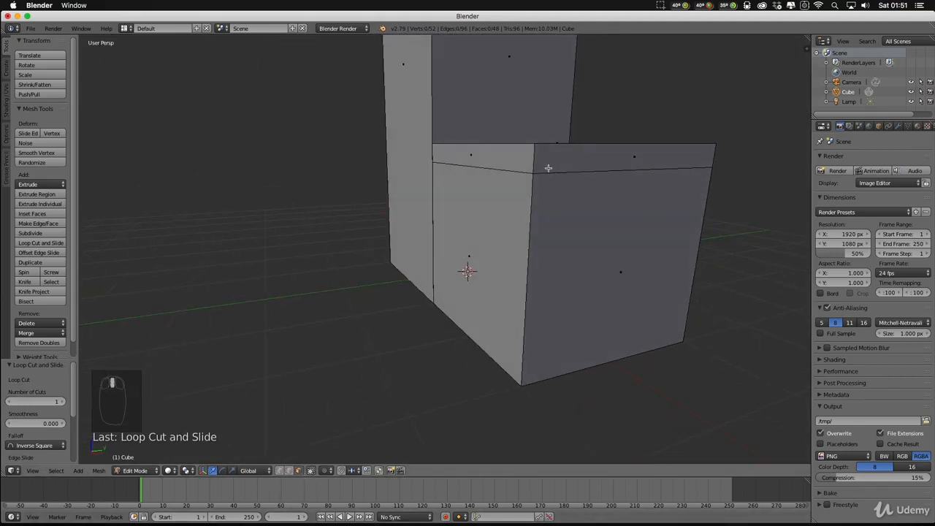
right_click(533, 164)
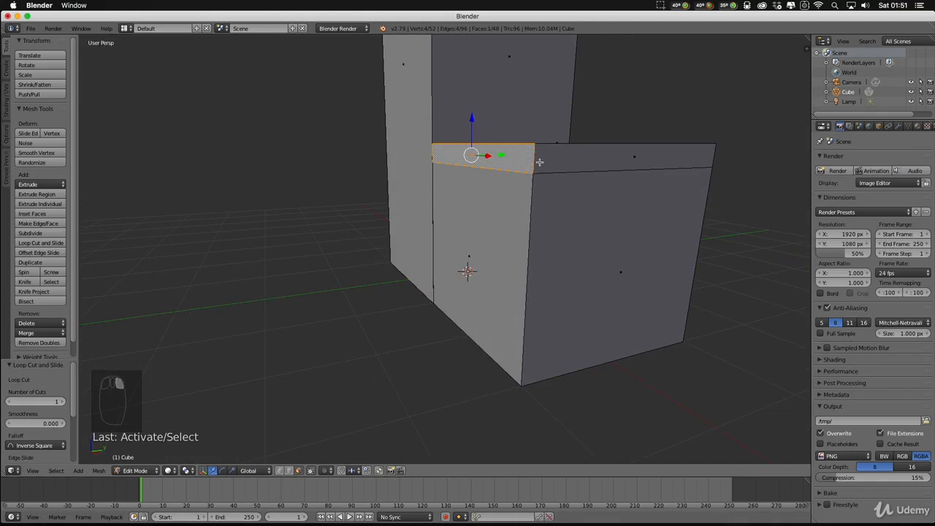
alt+right_click(534, 159)
middle_drag(705, 201, 762, 214)
scroll(710, 228, down, 3)
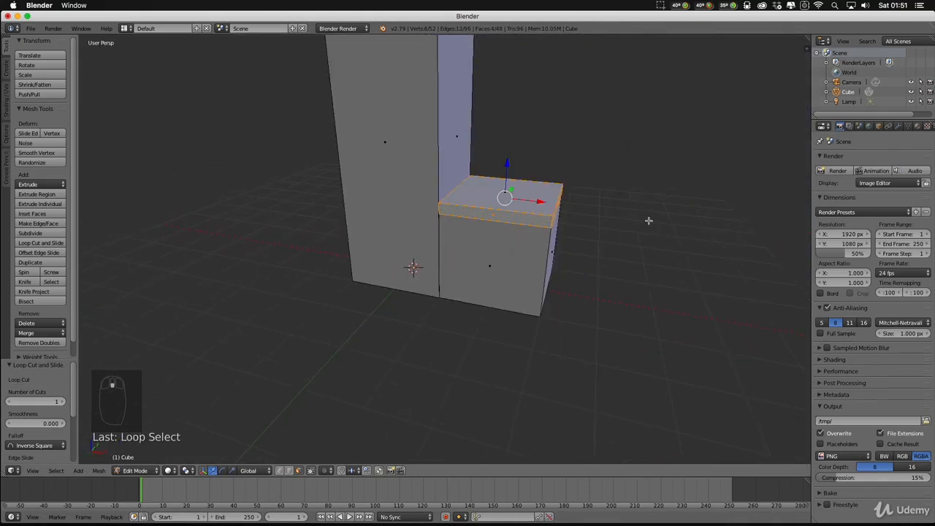
key(e)
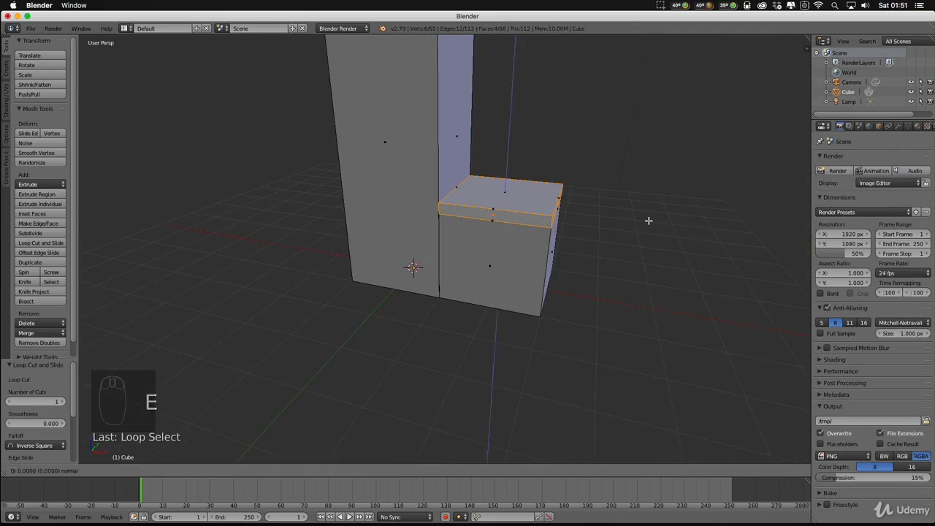
right_click(648, 220)
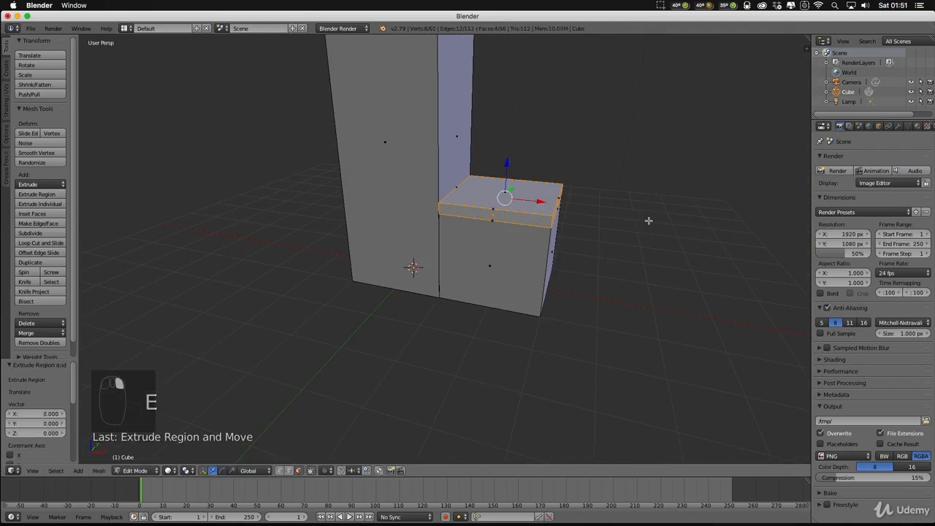
Try scaling the extruded face ring up uniformly by 1.572 and moving it 0.596 along X, clear of the tall block.
key(s)
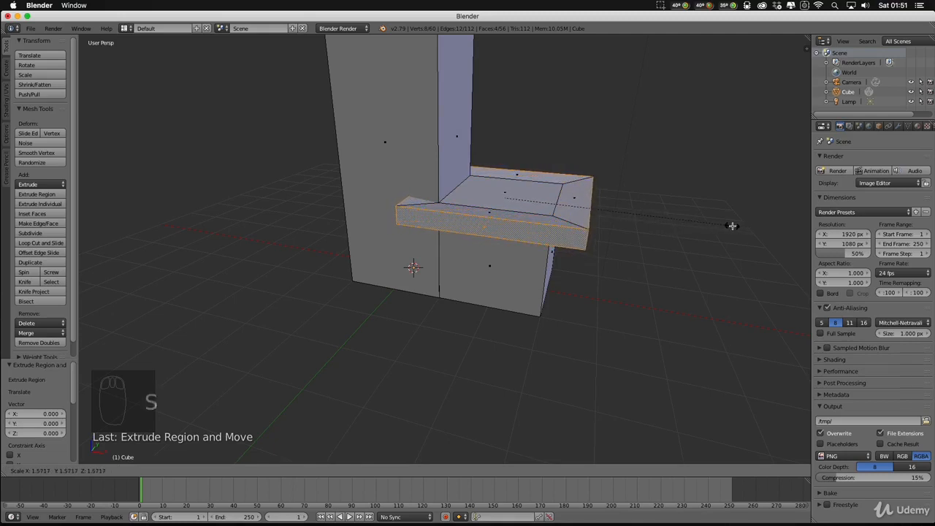
click(731, 226)
key(g)
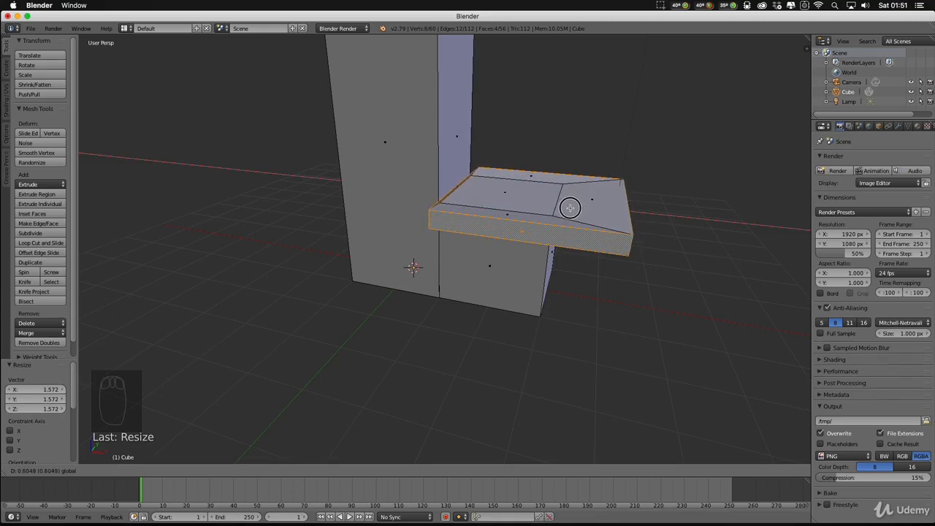
click(569, 208)
scroll(446, 221, up, 4)
scroll(447, 221, down, 2)
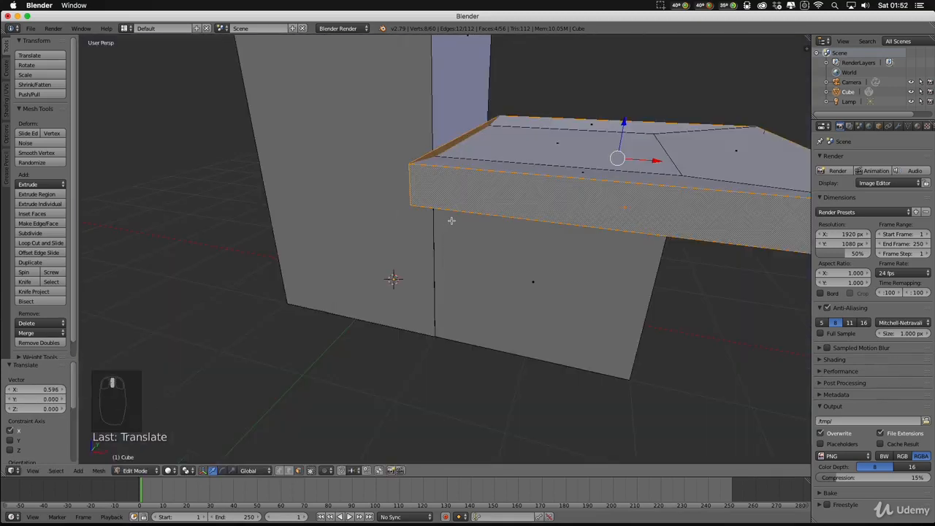
middle_drag(451, 220, 472, 198)
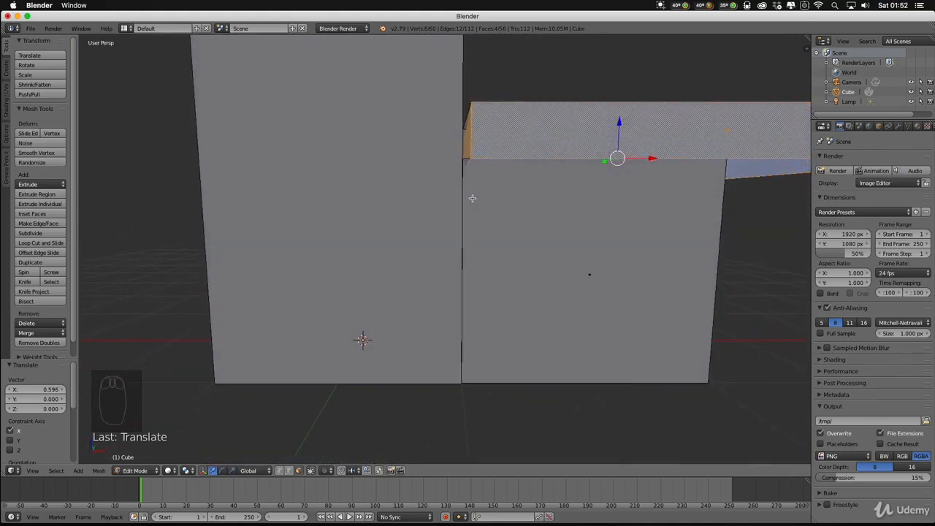
Undo the face ring's X move and its scaling, keeping the extrusion.
key(super+z)
middle_drag(548, 224, 496, 224)
key(super+z)
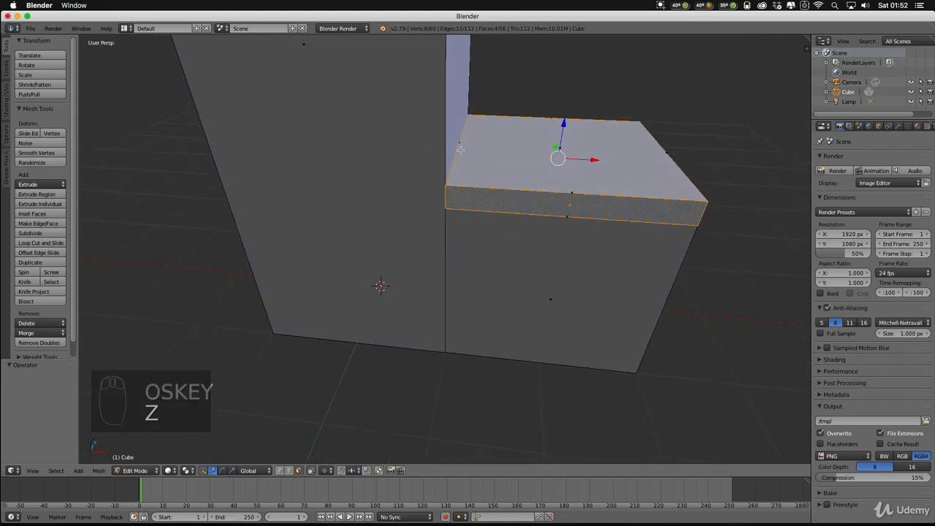
middle_drag(604, 185, 489, 150)
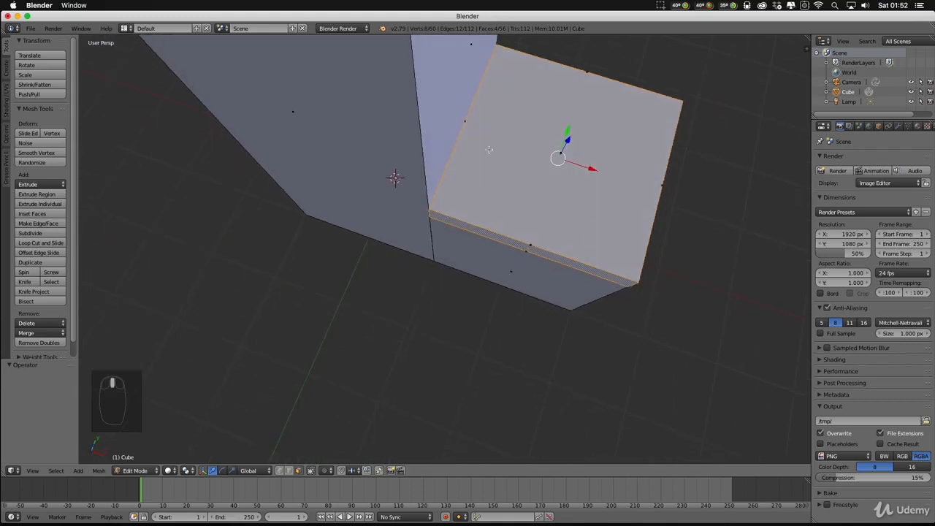
middle_drag(547, 171, 407, 179)
middle_drag(529, 167, 588, 144)
middle_drag(697, 180, 440, 116)
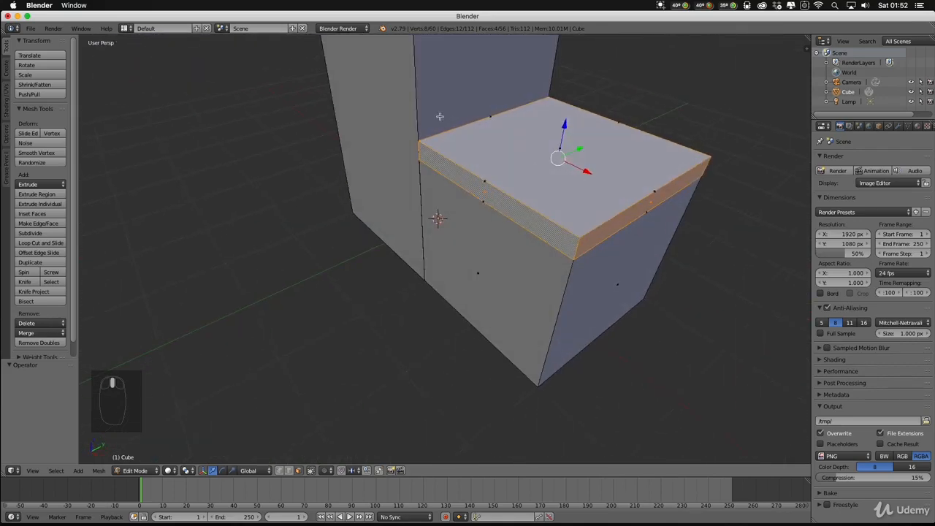
Try to deselect the ring's hidden face against the tall block while in solid view.
right_click(485, 116)
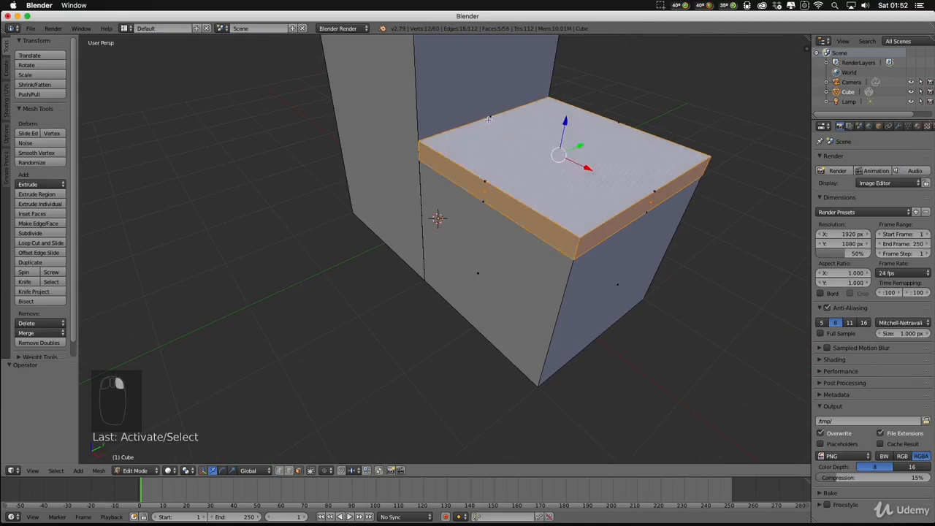
shift+right_click(525, 131)
shift+right_click(477, 116)
shift+right_click(502, 125)
shift+right_click(476, 111)
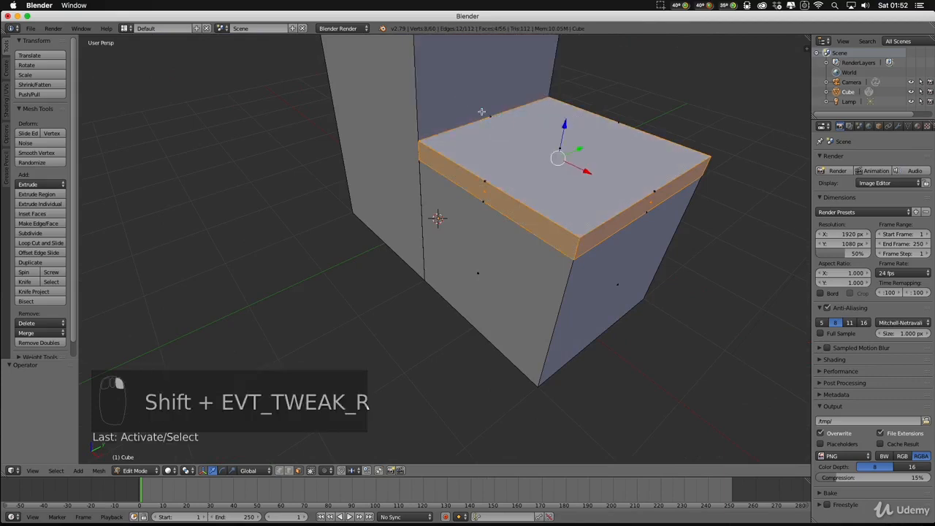
shift+right_click(510, 131)
shift+right_click(480, 121)
shift+right_click(516, 139)
shift+right_click(478, 103)
shift+right_click(503, 132)
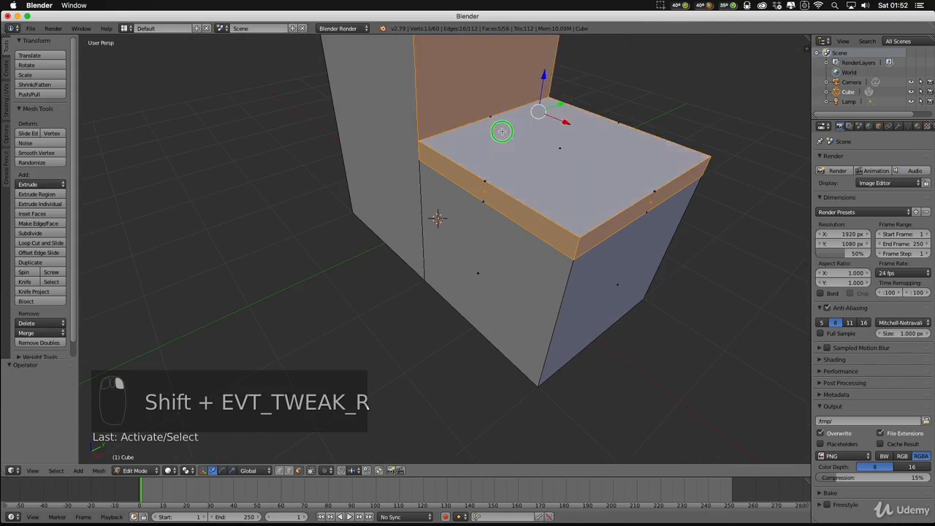
shift+right_click(475, 110)
shift+right_click(479, 113)
shift+right_click(510, 134)
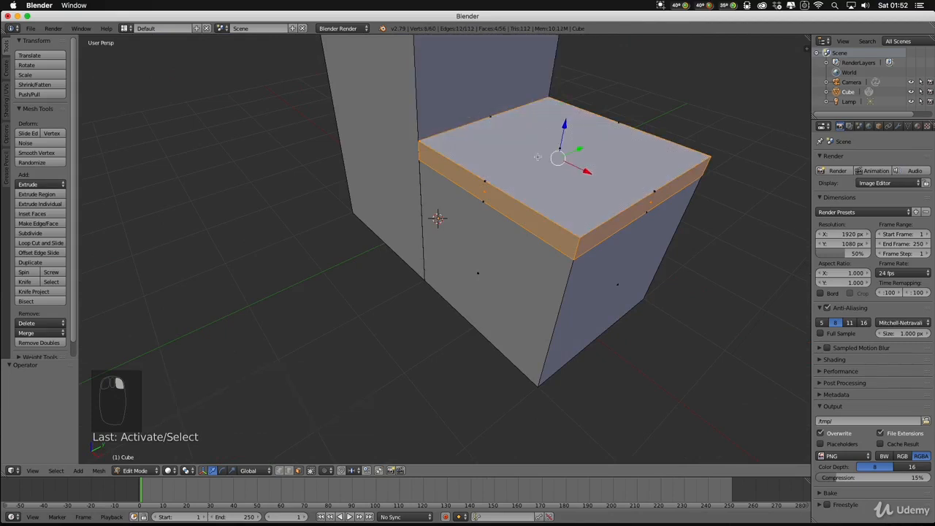
Use wireframe display to deselect the ring's face against the tall block, and return to solid display.
middle_drag(537, 157, 501, 144)
middle_drag(524, 242, 502, 187)
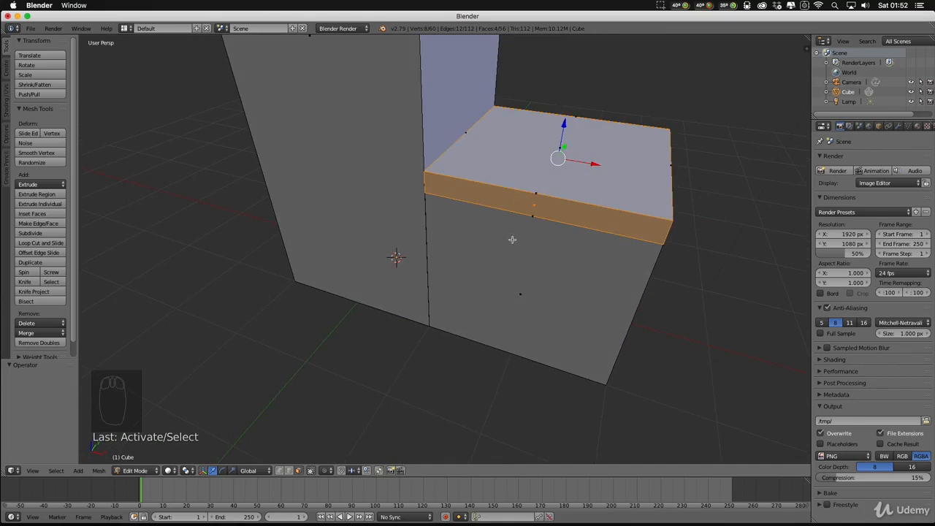
middle_drag(522, 273, 543, 255)
key(z)
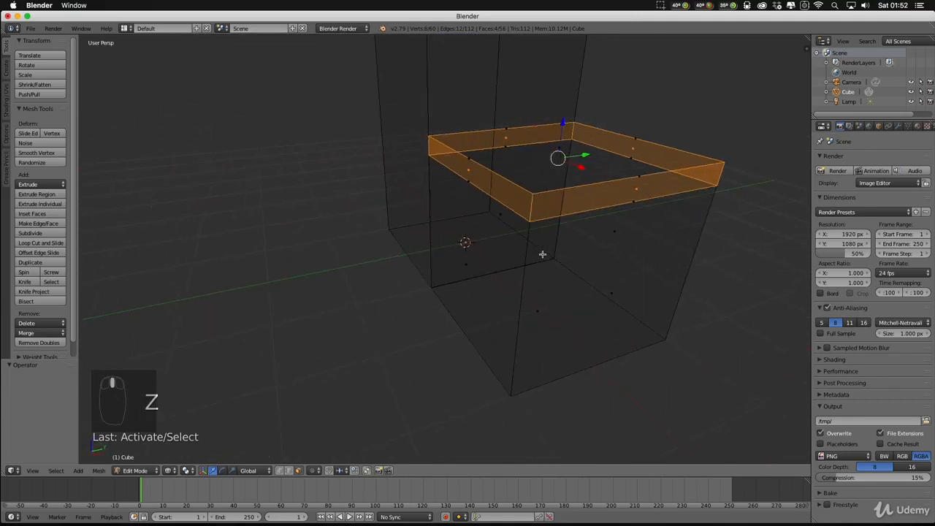
scroll(542, 254, down, 7)
middle_drag(533, 213, 637, 238)
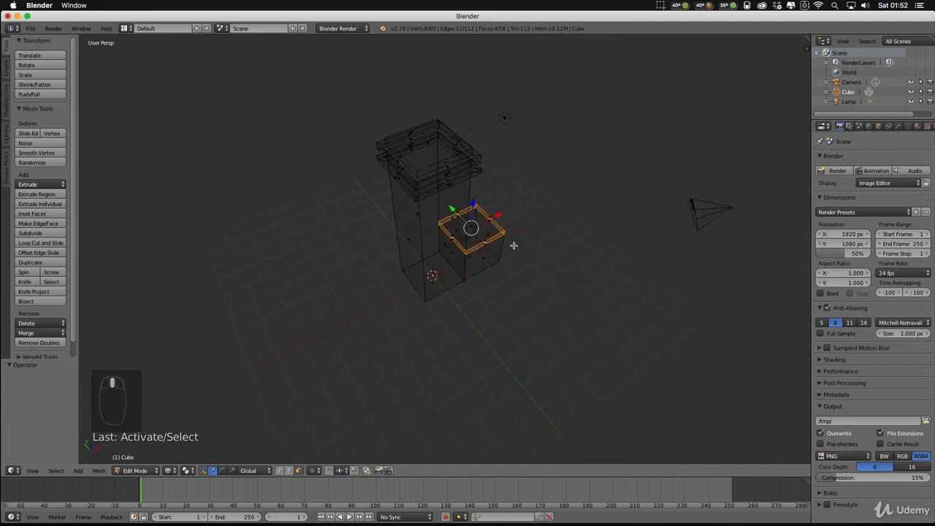
scroll(514, 245, up, 5)
middle_drag(559, 247, 470, 204)
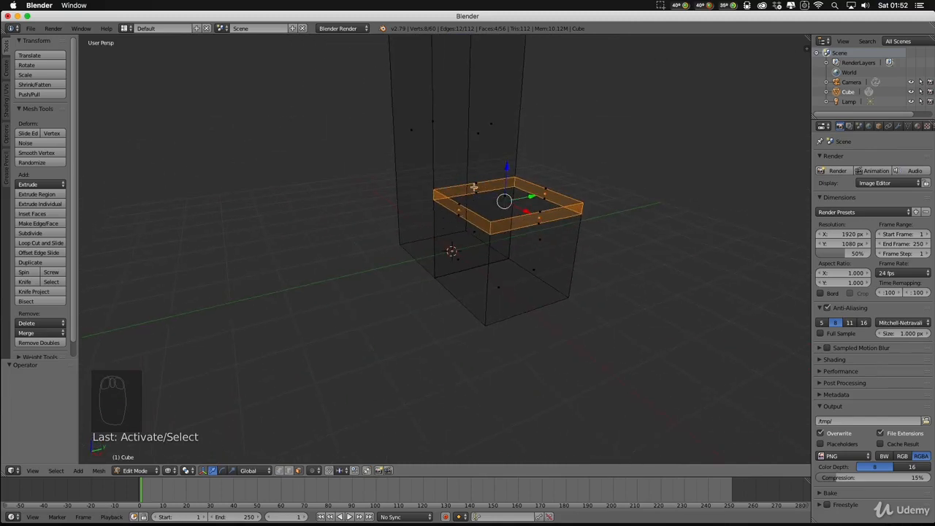
shift+right_click(475, 188)
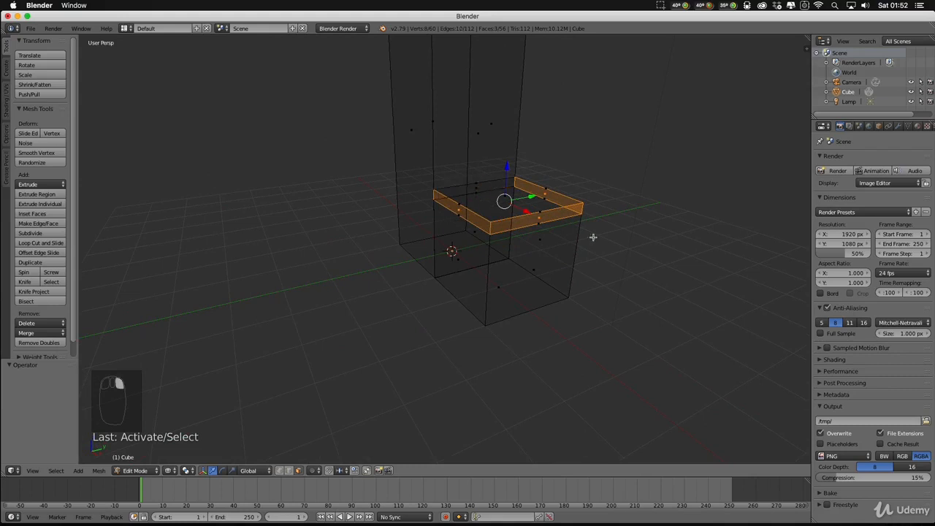
middle_drag(465, 264, 491, 256)
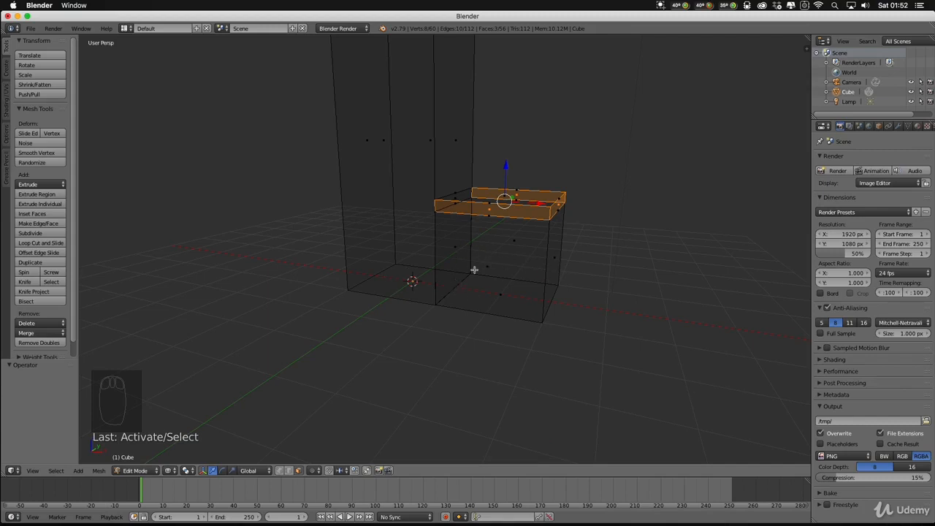
key(z)
Extrude the three selected ring faces in place and scale them up uniformly by about 1.455 to form an overhanging ledge.
mouse_move(607, 273)
middle_down()
mouse_move(563, 292)
mouse_move(577, 281)
middle_up()
key(s)
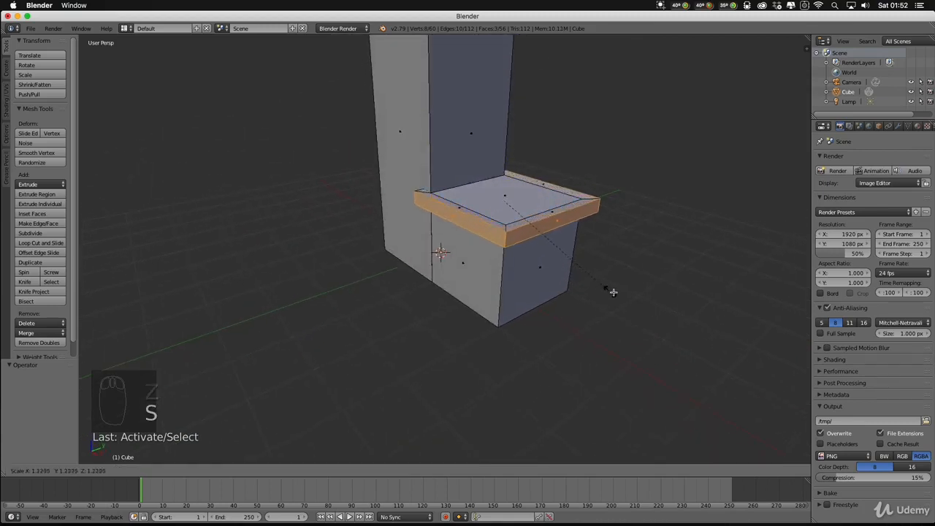
right_click(615, 293)
mouse_move(614, 293)
middle_down()
mouse_move(577, 288)
mouse_move(626, 283)
middle_up()
key(e)
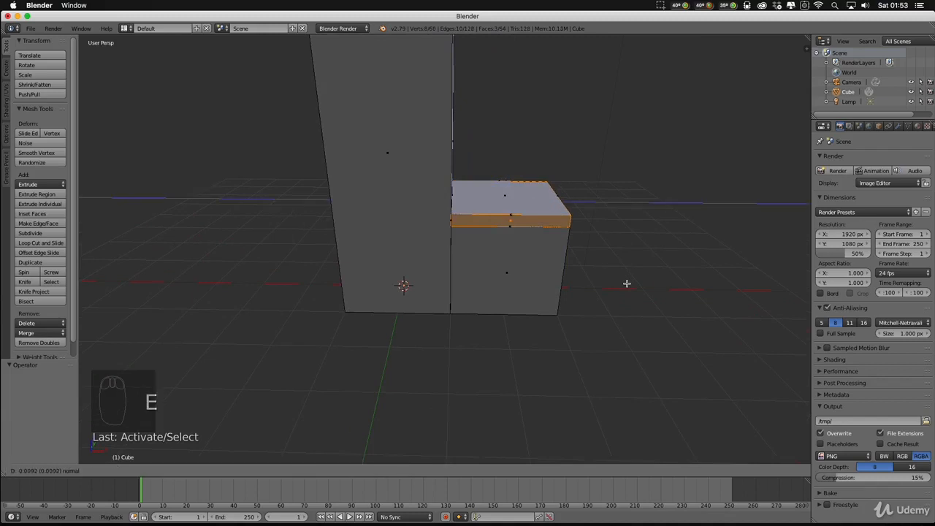
click(627, 283)
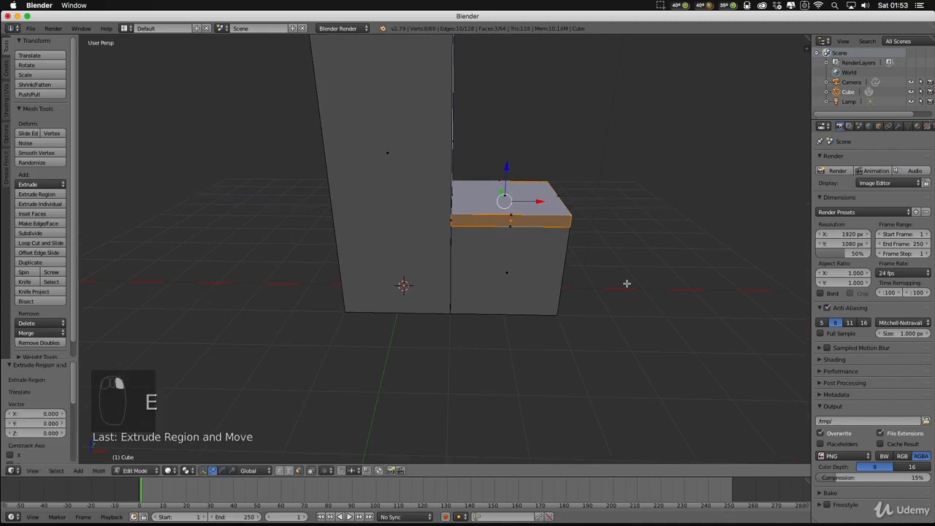
key(s)
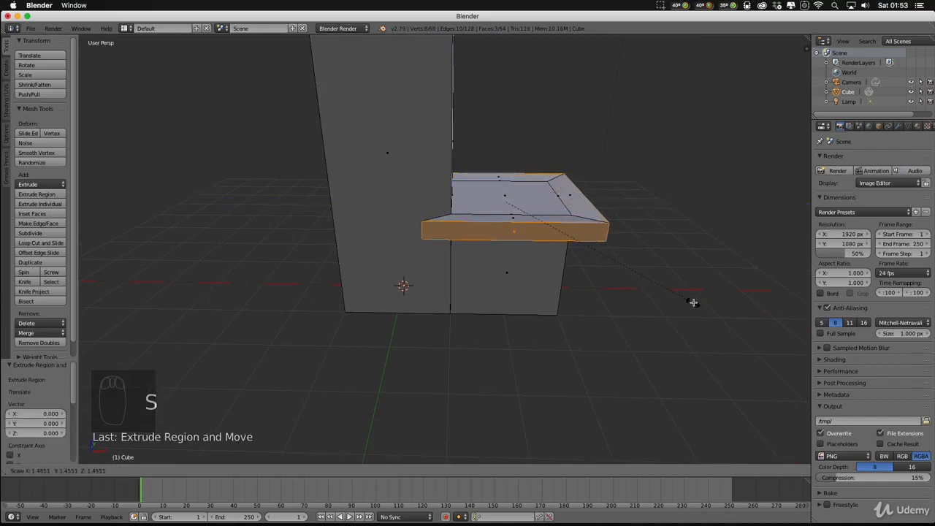
click(692, 301)
Scale the ledge's extruded faces down slightly and adjust their position along X, finishing with a -0.196 move.
middle_drag(691, 300, 553, 210)
drag(463, 198, 446, 196)
middle_drag(446, 195, 640, 240)
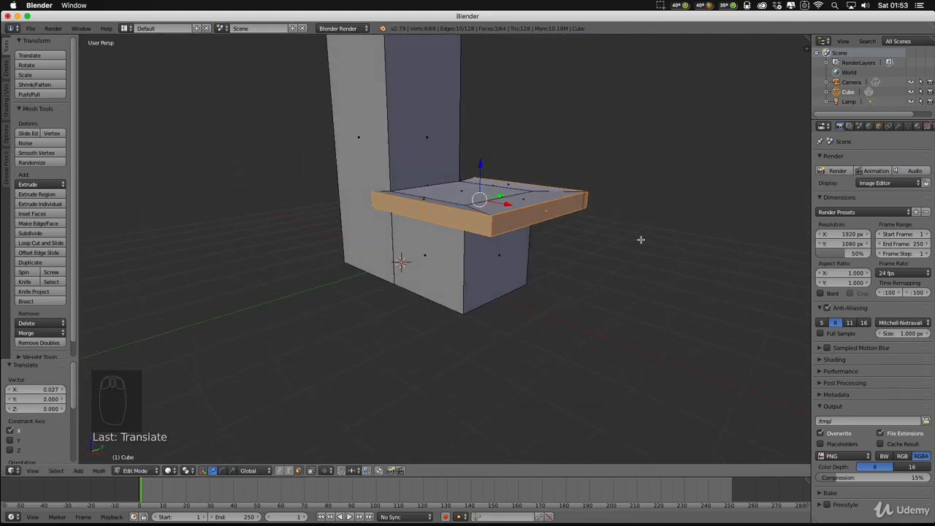
key(s)
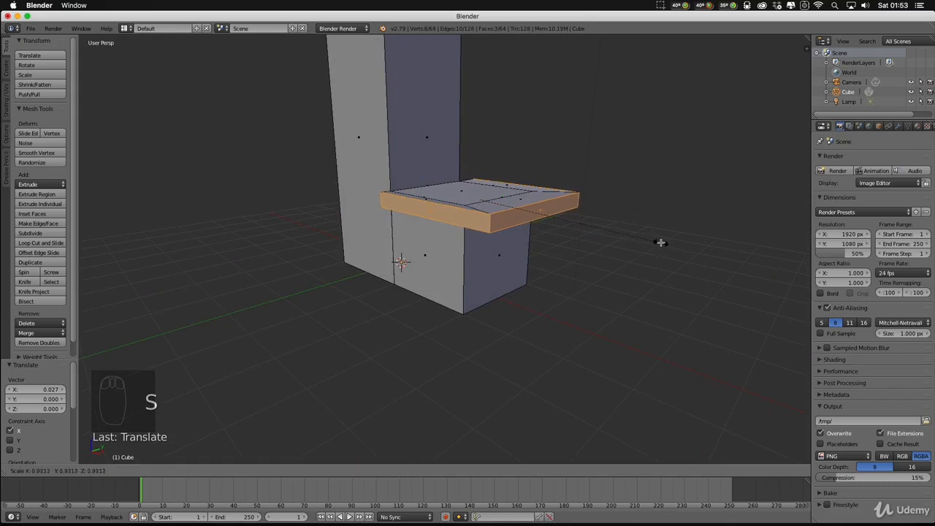
click(654, 240)
middle_drag(651, 238, 595, 280)
drag(521, 199, 509, 200)
Select the ledge's outer end face and adjust its overhang along X, pushing it inward and finishing with a 0.130 move.
scroll(616, 233, up, 3)
middle_drag(615, 233, 502, 209)
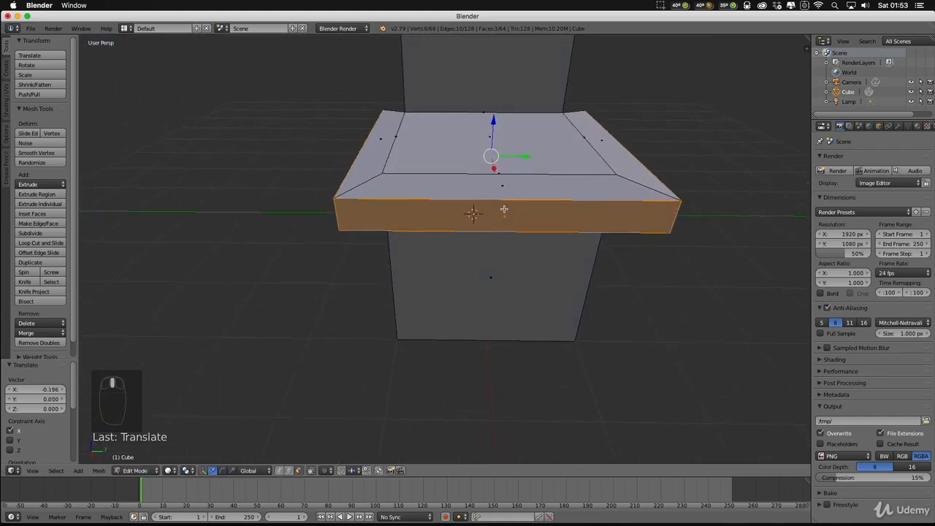
right_click(513, 223)
middle_drag(569, 306, 575, 262)
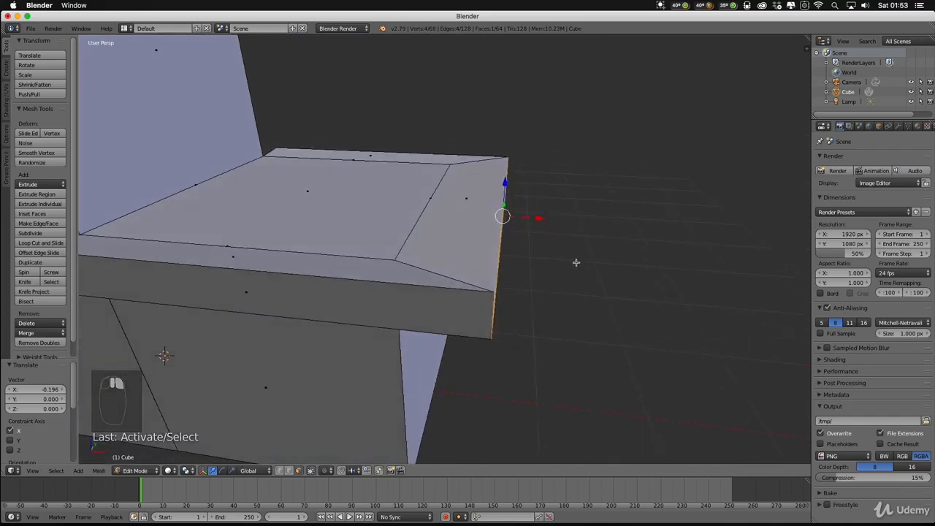
drag(532, 218, 496, 212)
middle_drag(495, 212, 552, 339)
scroll(533, 253, down, 6)
drag(447, 263, 444, 273)
middle_drag(529, 286, 370, 239)
middle_drag(422, 291, 499, 292)
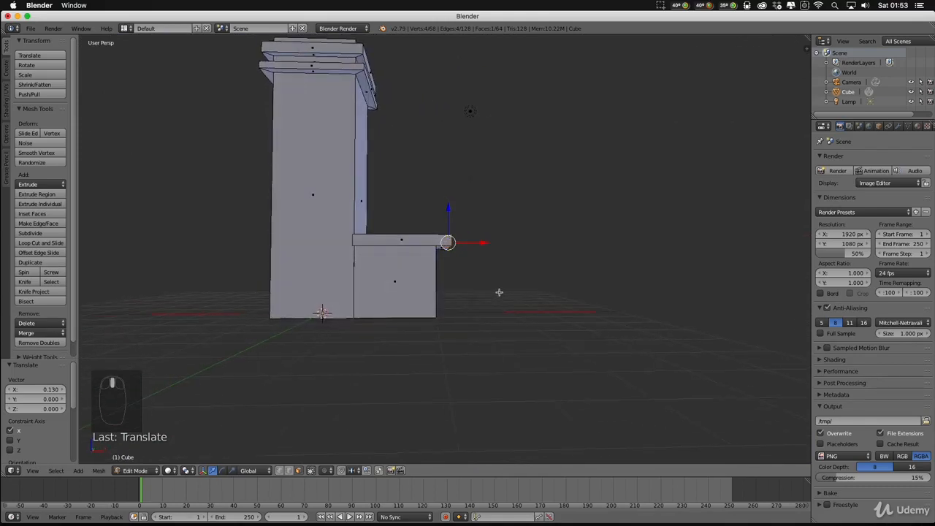
Select the tall block's large front face, extrude it in place and scale the new face uniformly to 0.302.
middle_drag(335, 196, 362, 199)
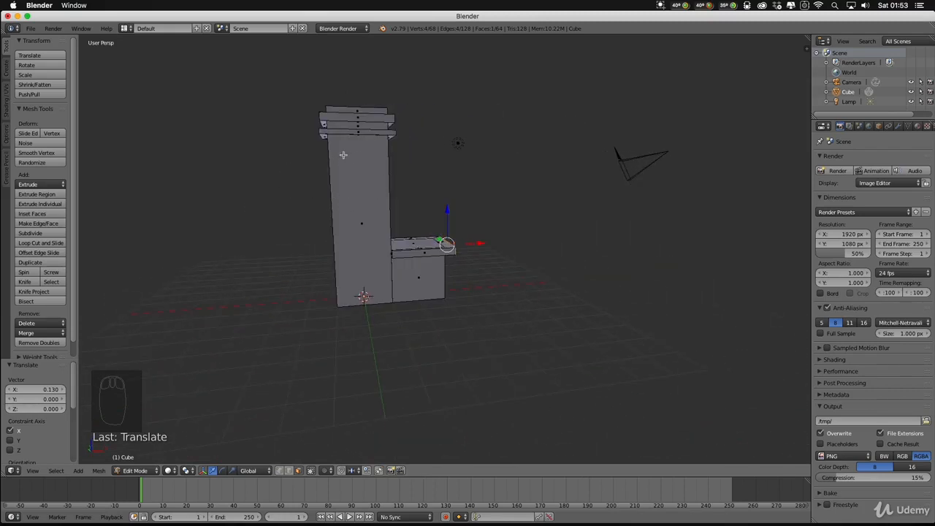
right_click(377, 178)
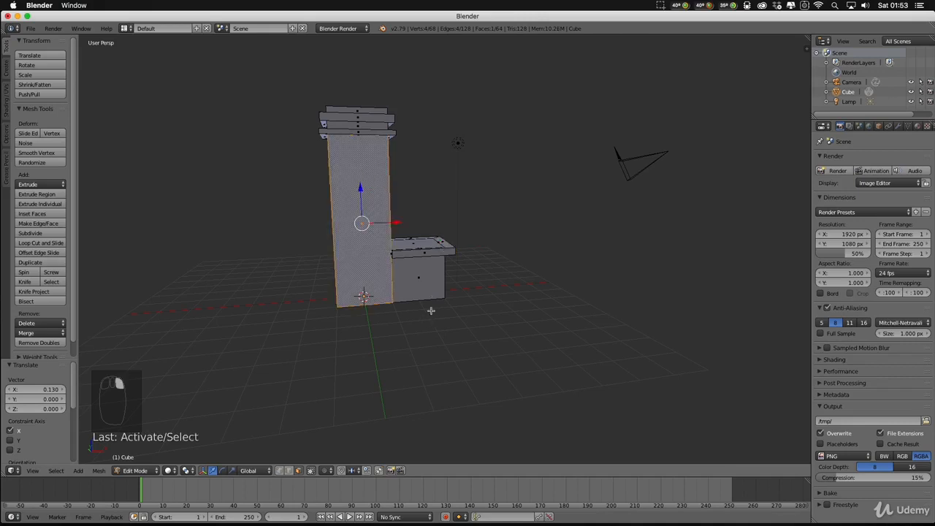
scroll(381, 212, up, 3)
scroll(381, 212, down, 3)
middle_drag(361, 205, 399, 176)
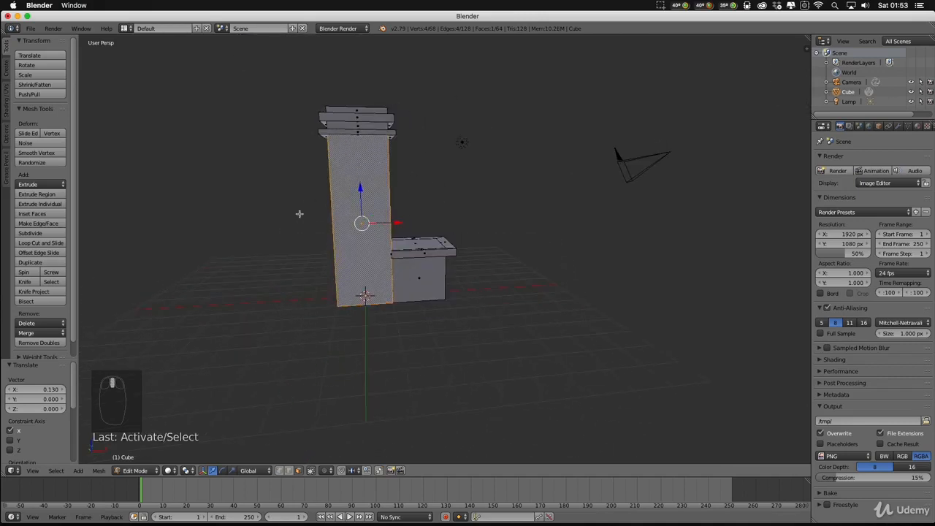
key(e)
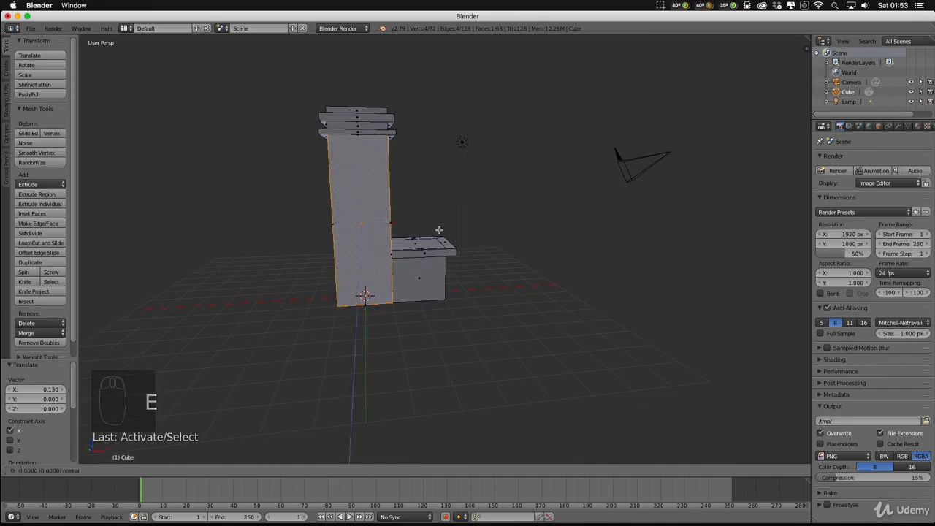
key(s)
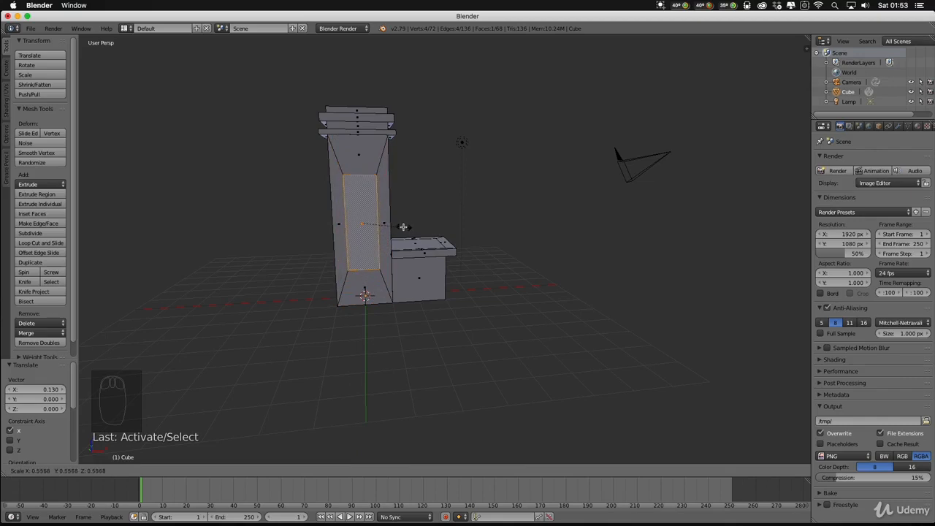
click(385, 223)
Examine the faces surrounding the inset by selecting them one at a time, ending with the small inner face.
scroll(388, 219, up, 6)
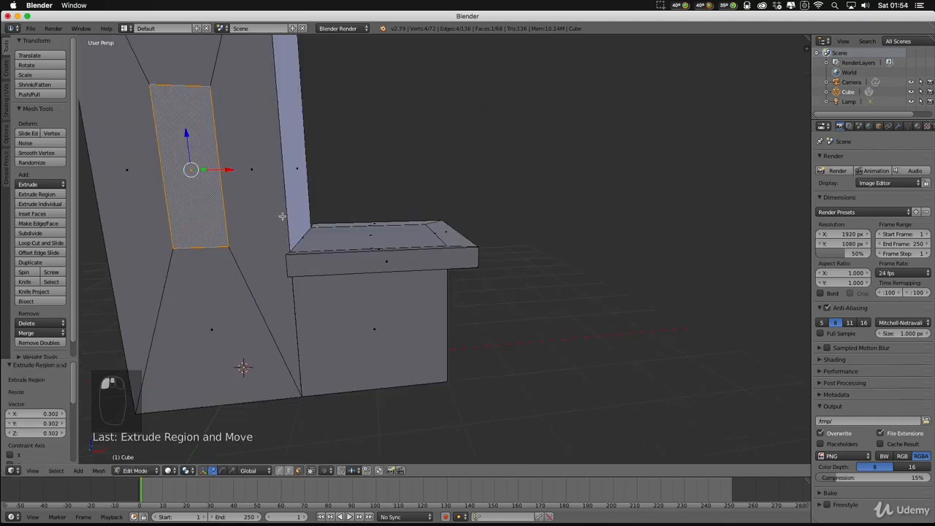
middle_drag(323, 200, 230, 204)
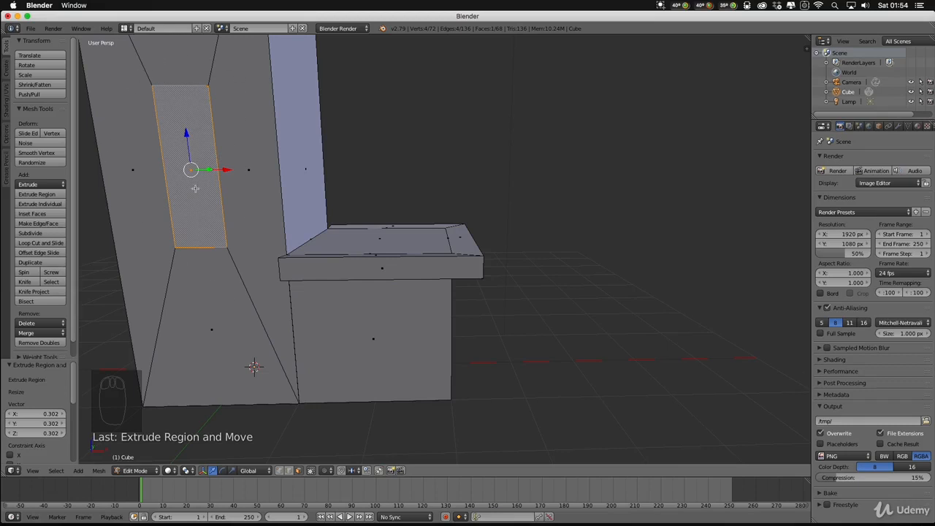
middle_drag(345, 212, 372, 256)
right_click(337, 305)
right_click(407, 161)
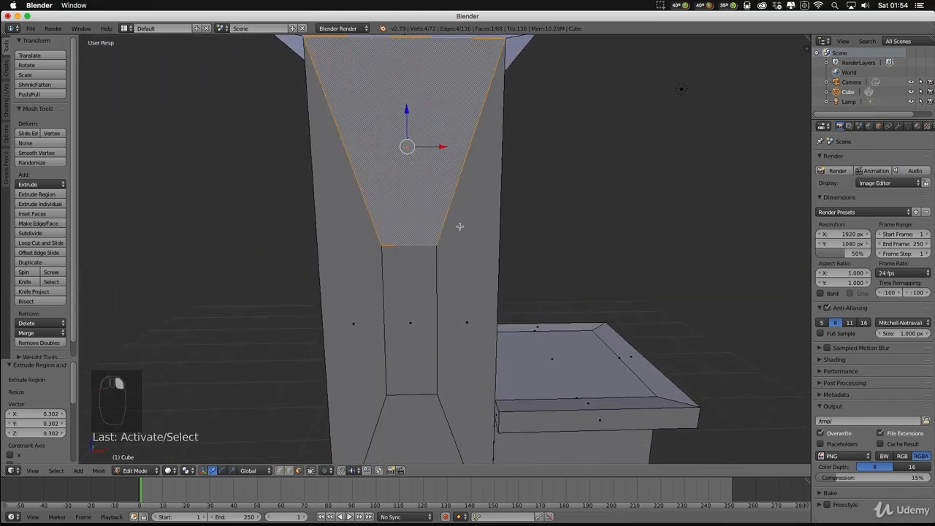
right_click(460, 226)
right_click(429, 438)
right_click(339, 365)
right_click(415, 304)
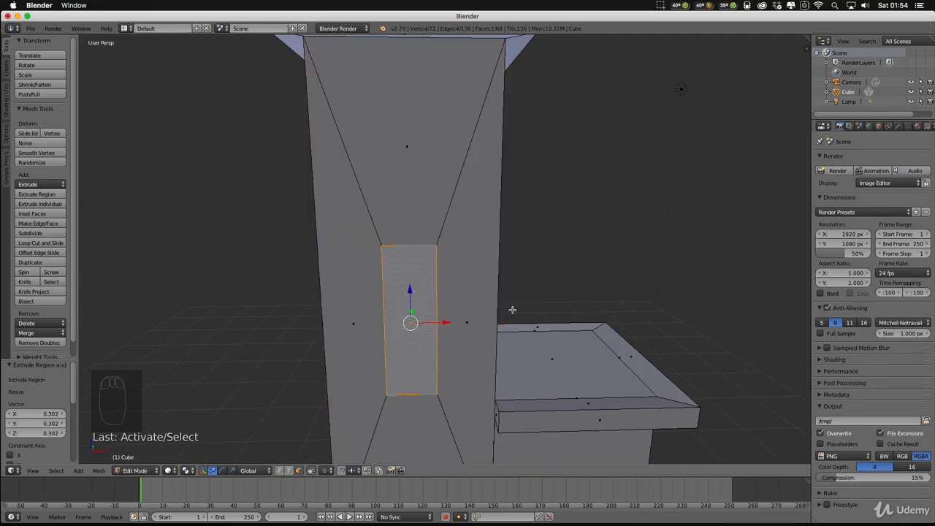
Scale the small inner face uniformly by 0.355.
key(s)
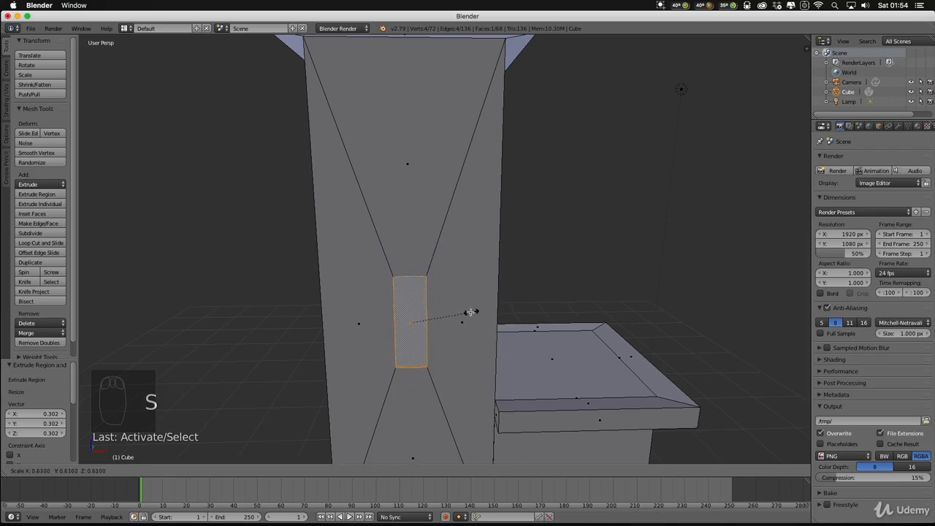
click(445, 317)
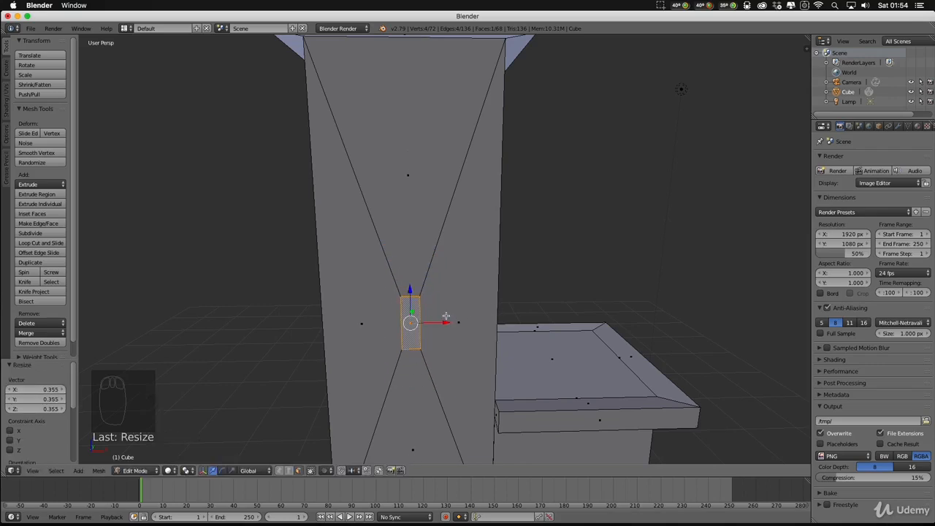
middle_drag(363, 305, 394, 312)
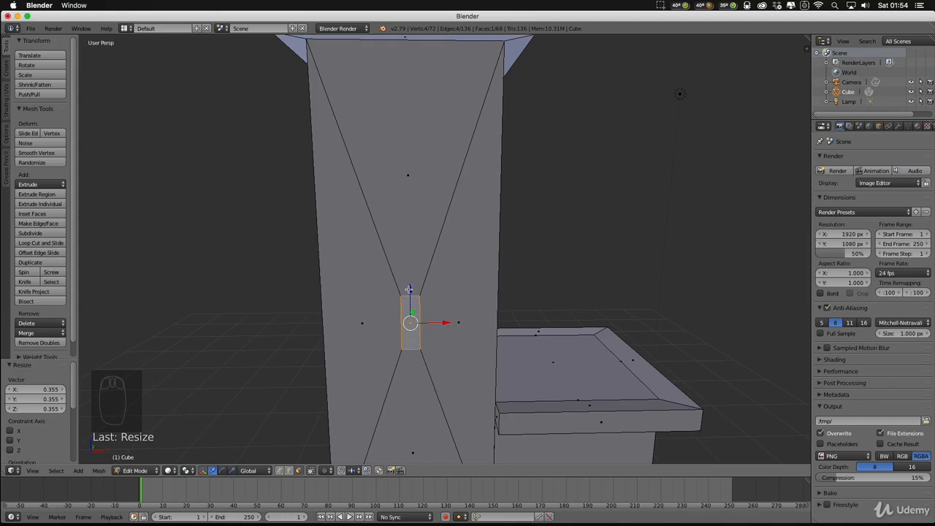
Move the small inner face 2.361 along Z and -0.589 along X towards the block's upper corner.
key(g)
key(z)
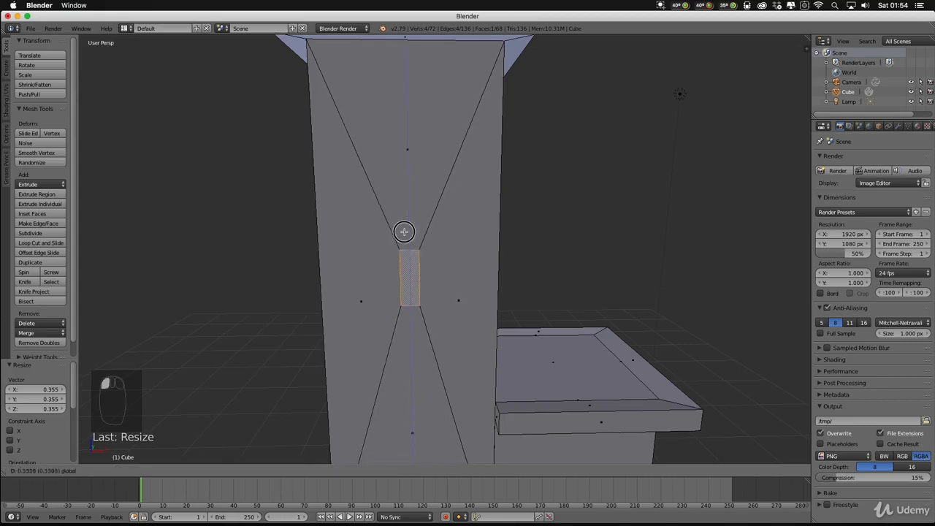
click(392, 73)
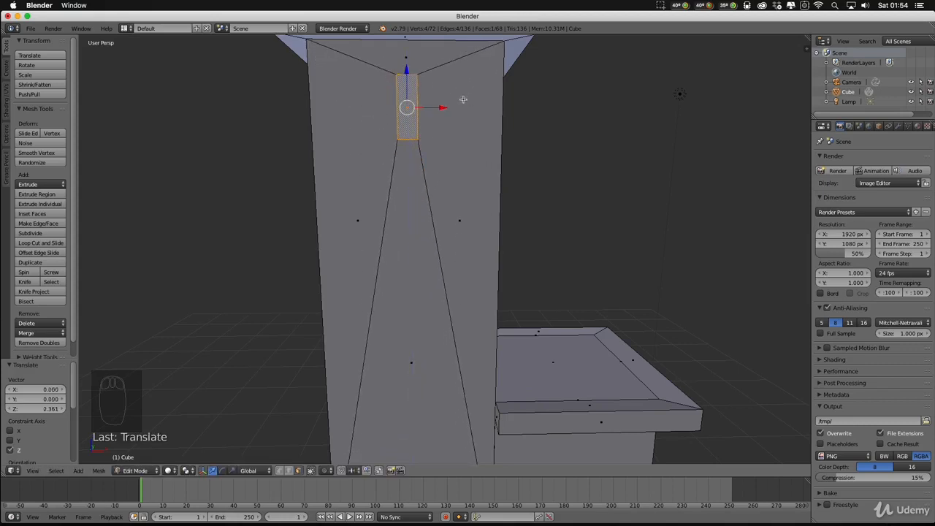
drag(442, 108, 387, 109)
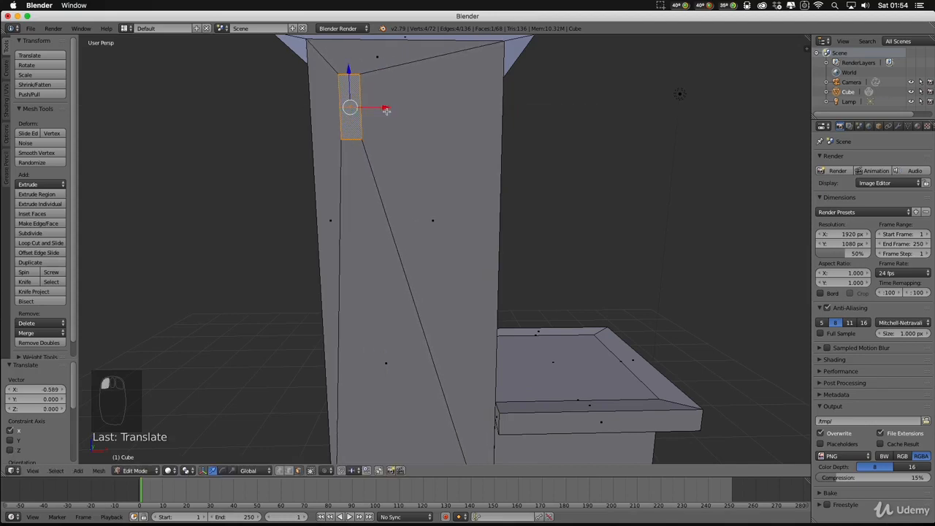
middle_drag(383, 192, 476, 199)
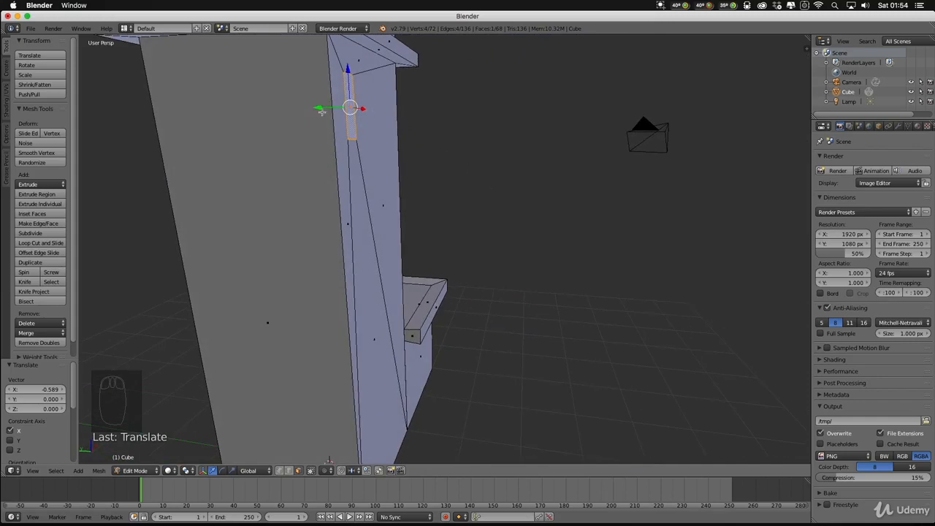
Try moving the small inner face 0.277 along Y, and undo that move.
middle_drag(321, 110, 449, 158)
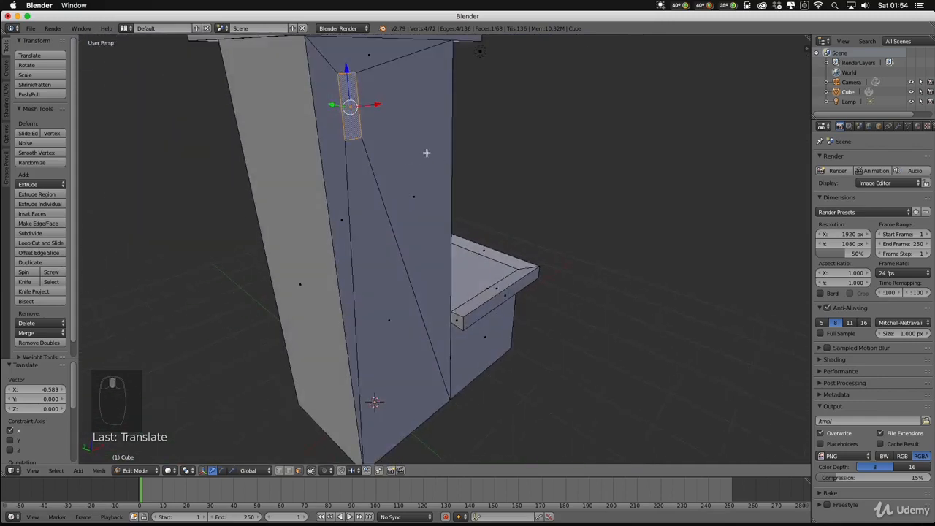
middle_drag(394, 134, 431, 140)
mouse_move(317, 104)
mouse_down()
mouse_move(286, 103)
mouse_move(333, 101)
mouse_up()
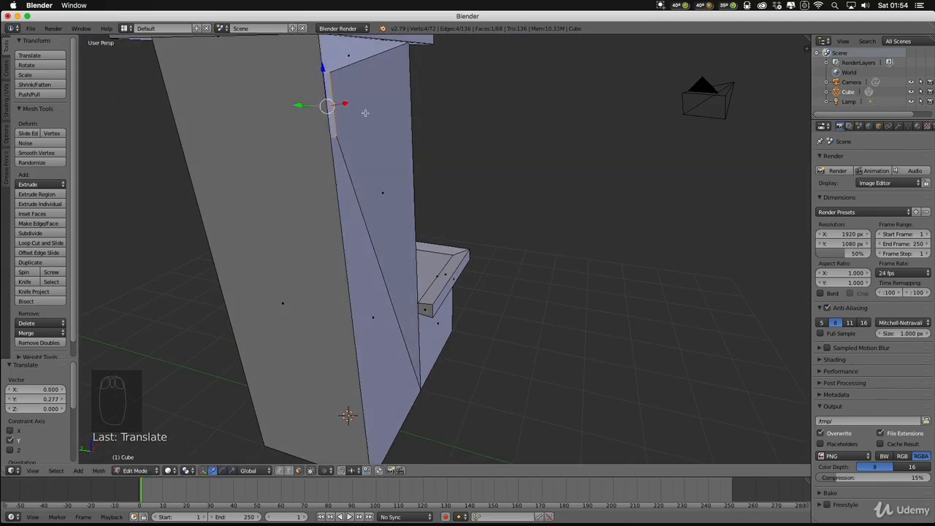
mouse_move(366, 112)
middle_down()
mouse_move(346, 133)
mouse_move(356, 111)
mouse_move(366, 122)
middle_up()
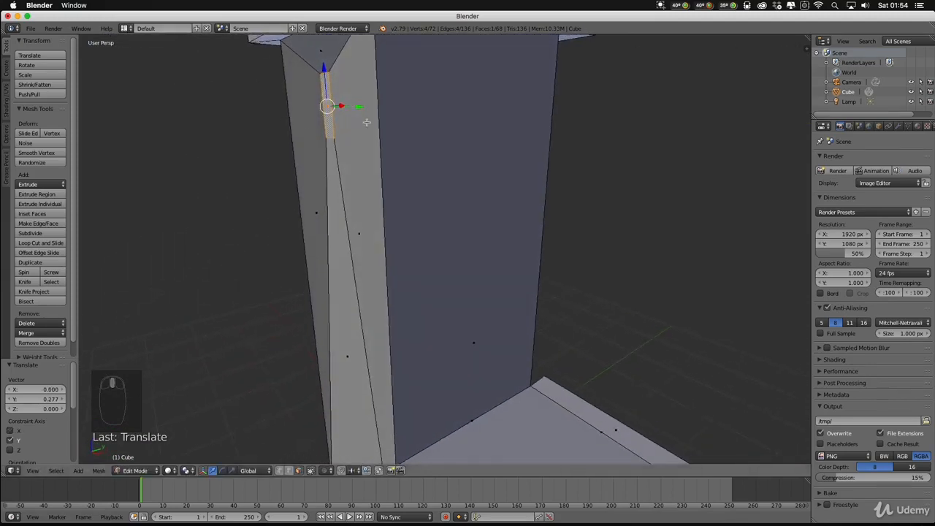
middle_drag(371, 169, 371, 97)
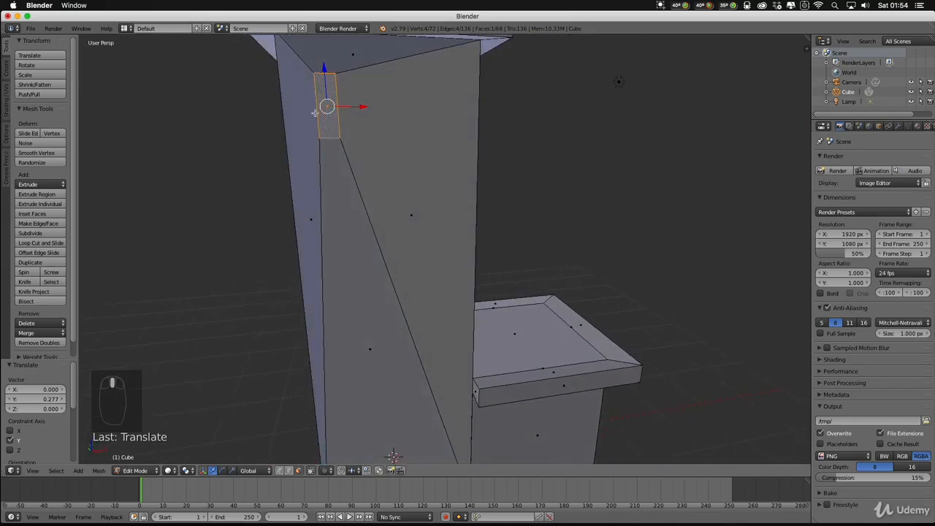
middle_drag(369, 157, 399, 60)
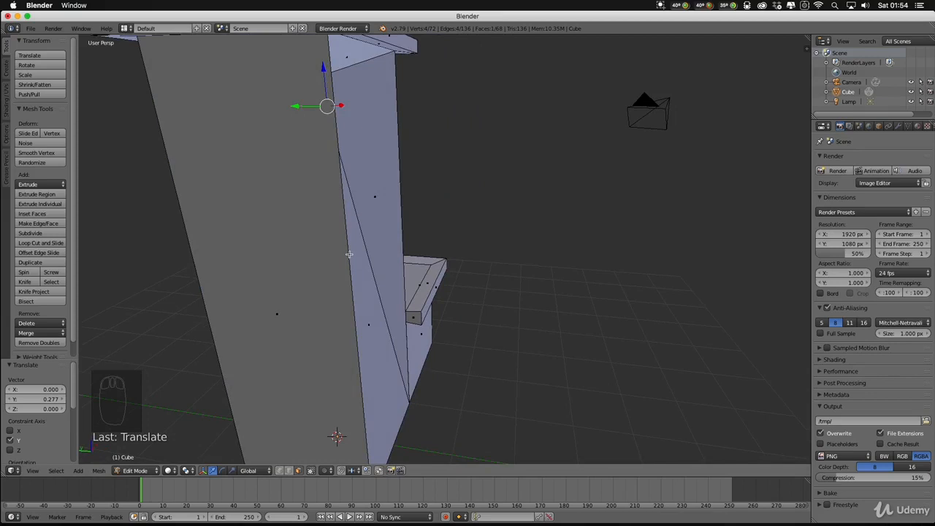
key(super+z)
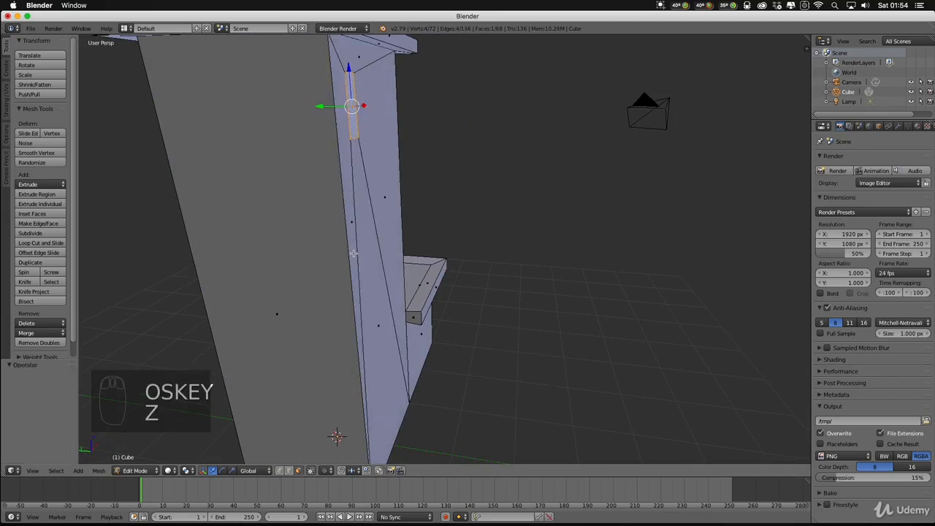
Extrude the small inner face 0.065 inwards to recess it into the tall block.
key(e)
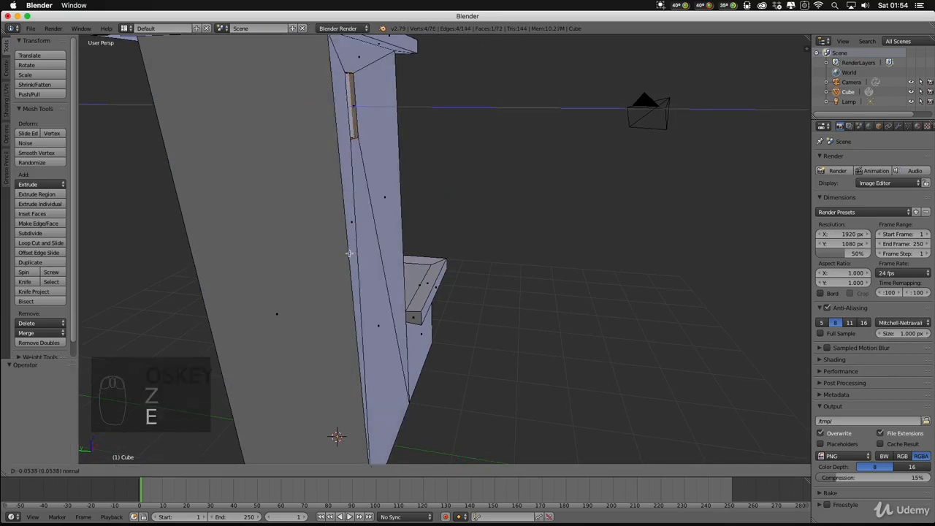
click(347, 253)
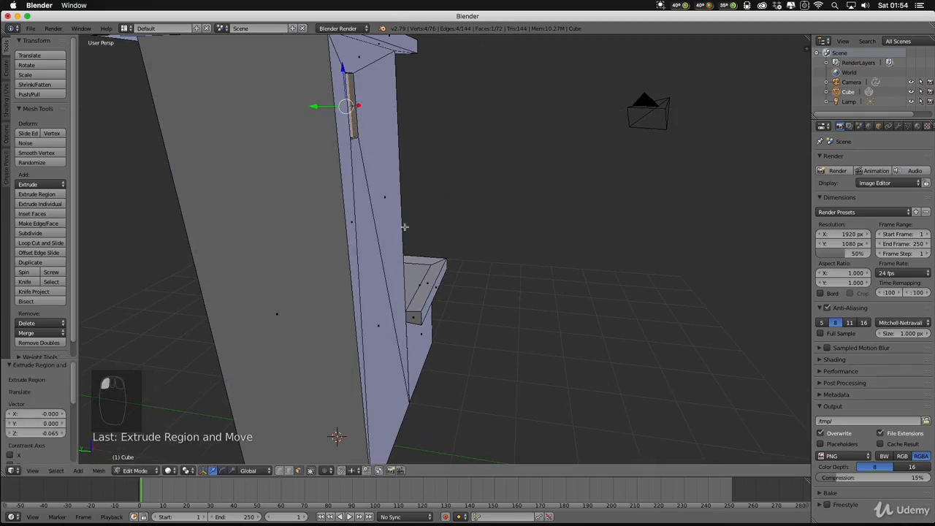
middle_drag(347, 253, 249, 211)
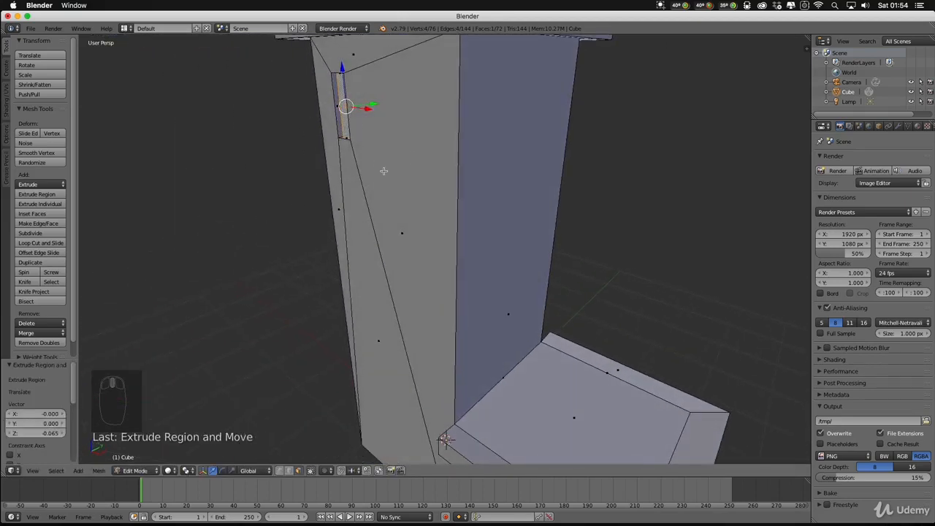
Select the large face on the opposite side of the tall block, extrude it in place and scale the new face to about 0.127.
middle_drag(384, 171, 428, 171)
scroll(426, 174, down, 6)
scroll(469, 187, up, 9)
scroll(469, 187, down, 5)
scroll(602, 171, up, 5)
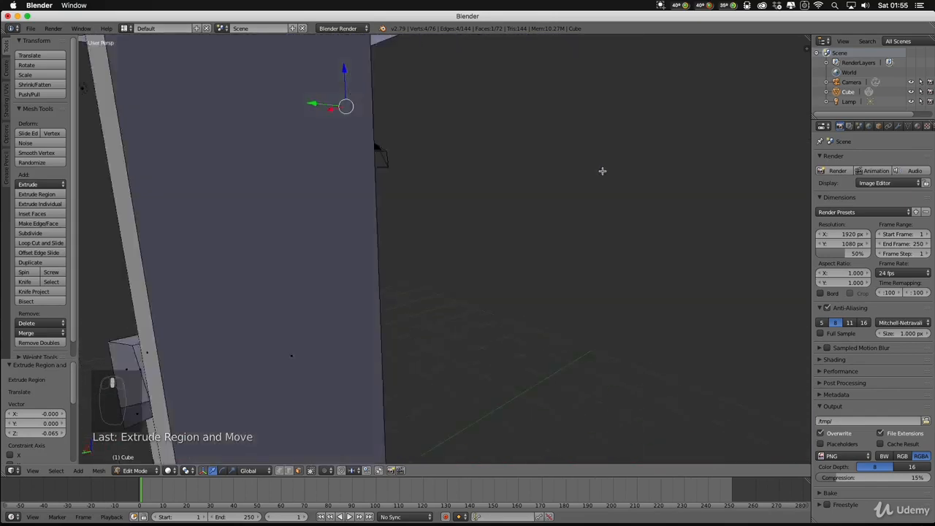
middle_drag(602, 171, 686, 165)
scroll(687, 165, down, 5)
middle_drag(495, 241, 347, 247)
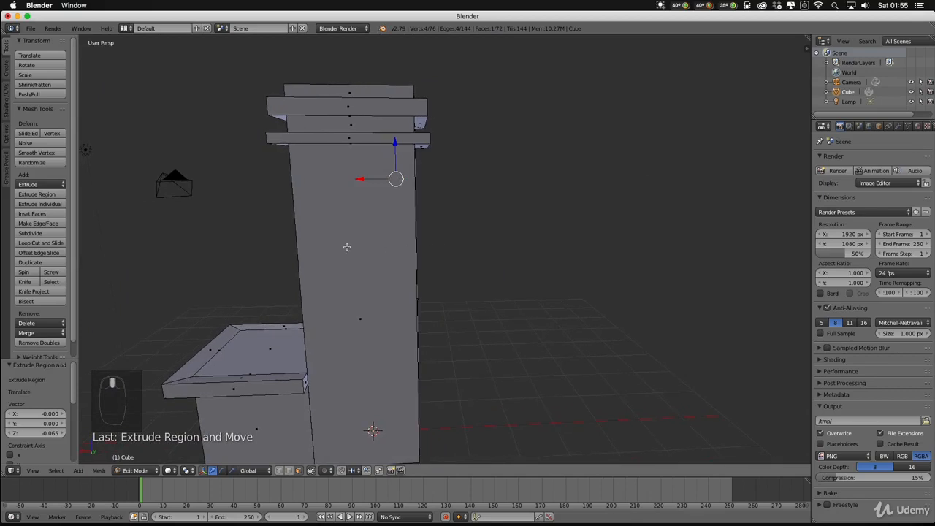
right_click(346, 247)
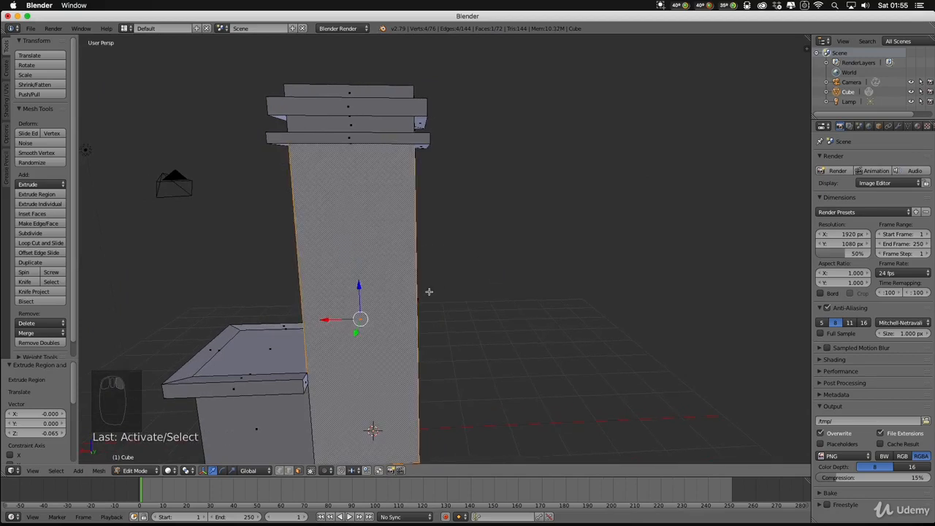
key(e)
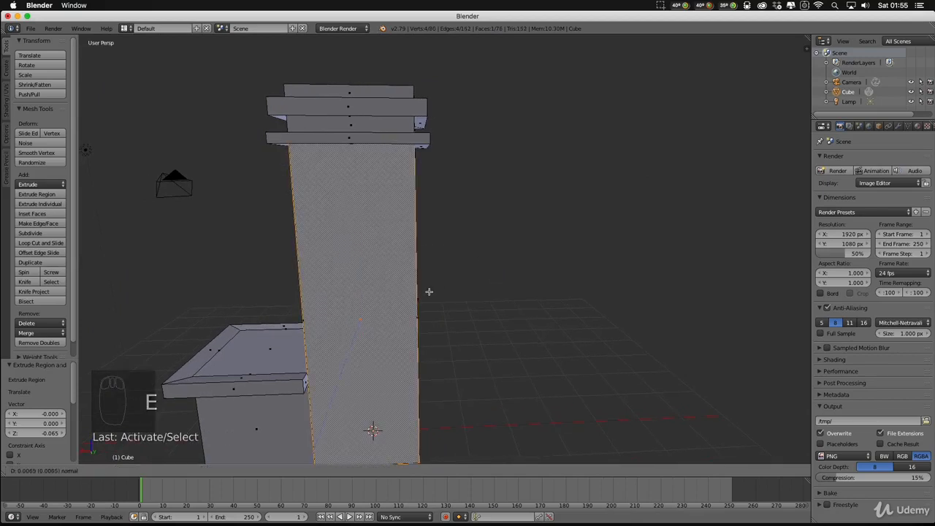
right_click(429, 292)
key(s)
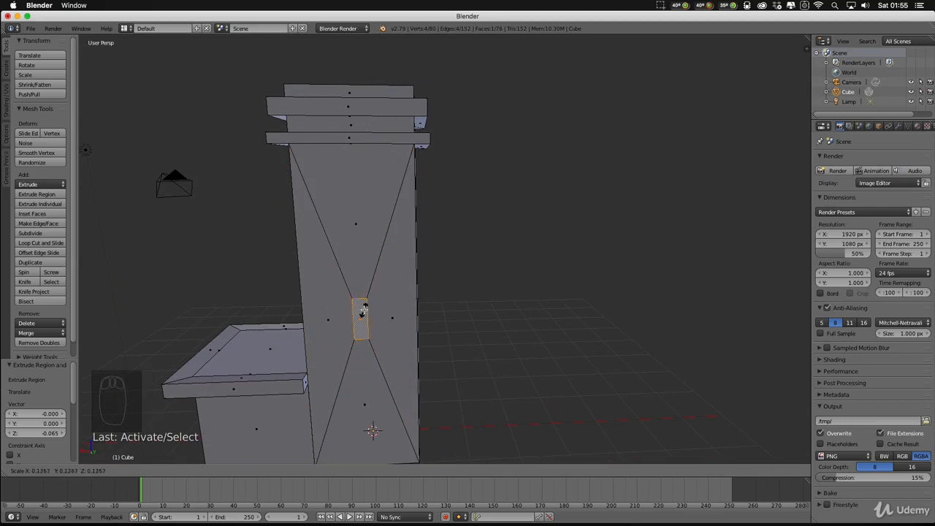
click(363, 311)
Move the new small face up towards the block's upper corner and extrude it 0.103 inwards.
drag(357, 286, 350, 190)
drag(384, 159, 383, 157)
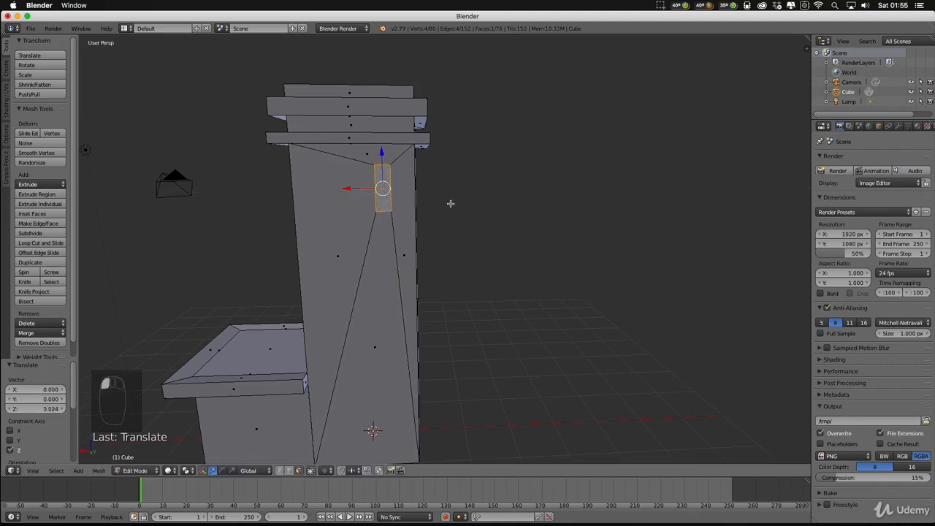
middle_drag(449, 203, 413, 204)
key(e)
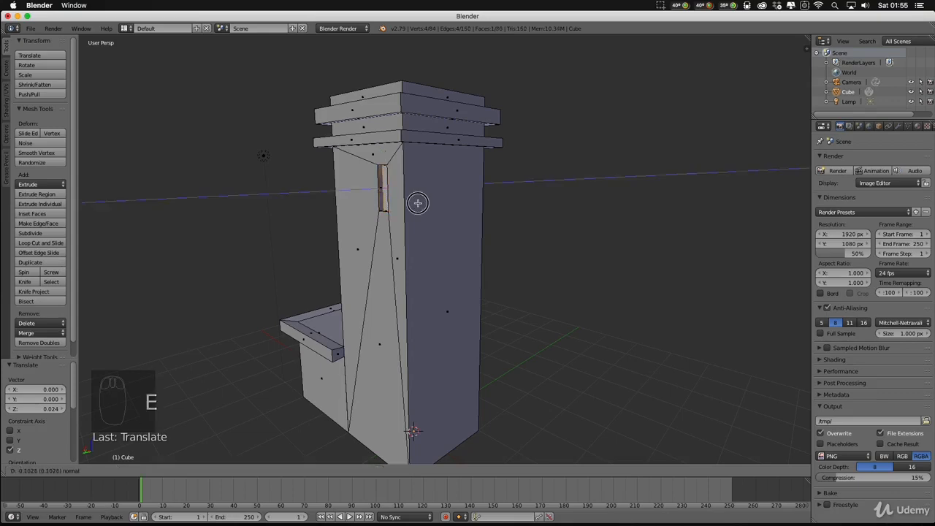
click(414, 203)
Select the tall block's plain side face between the two recessed sides and subdivide it.
middle_drag(357, 245, 495, 242)
scroll(416, 274, down, 5)
scroll(417, 277, up, 2)
right_click(441, 274)
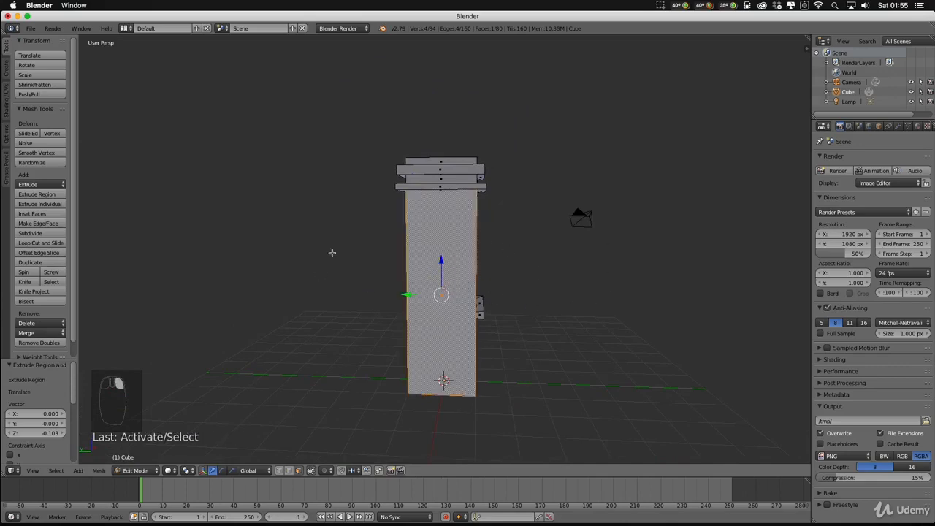
scroll(533, 309, up, 3)
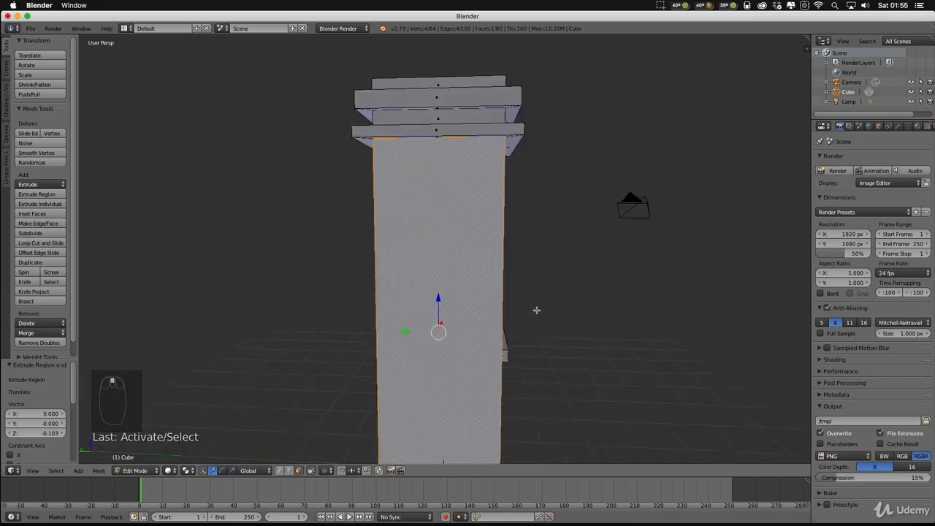
middle_drag(553, 311, 598, 320)
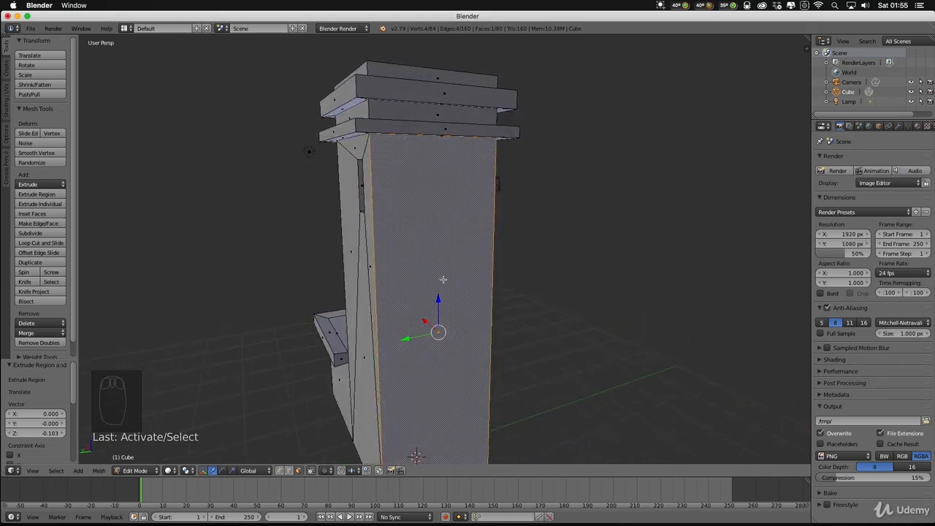
scroll(547, 393, down, 3)
middle_drag(529, 367, 496, 313)
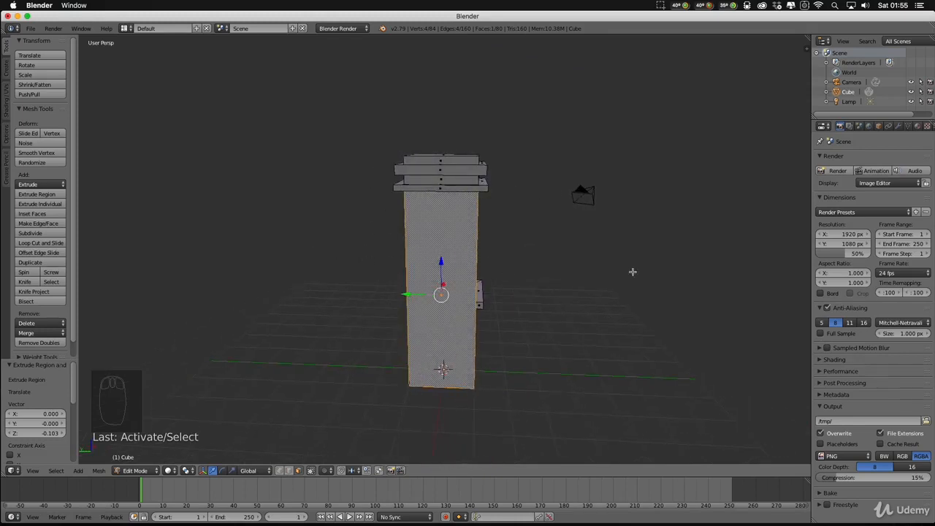
middle_drag(557, 240, 547, 227)
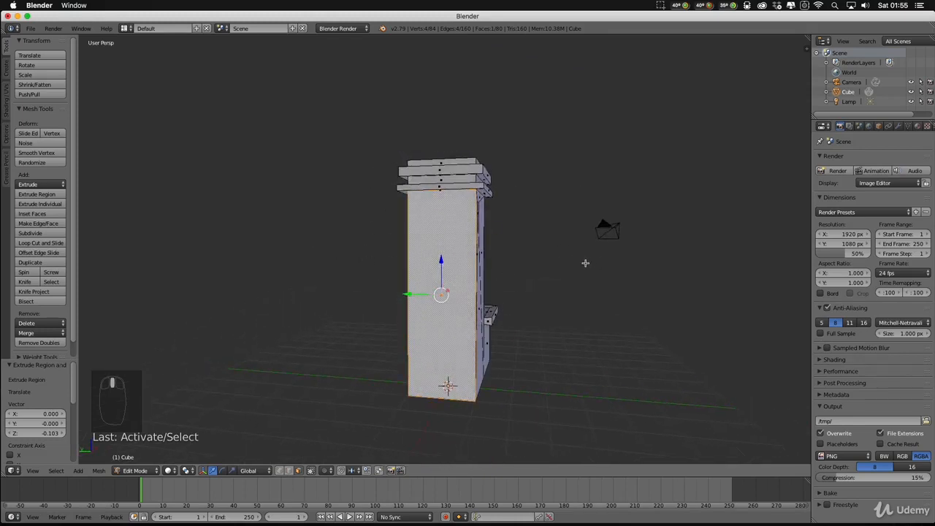
key(w)
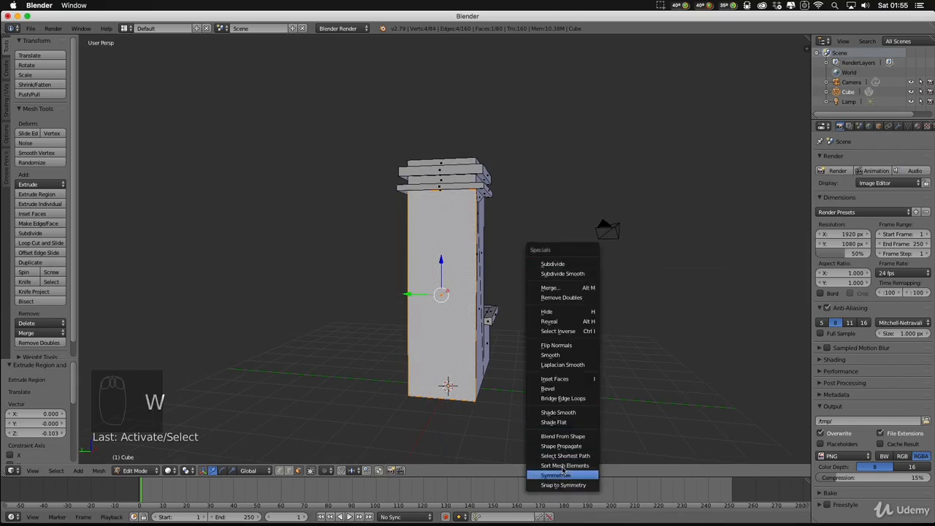
click(559, 264)
Set the number of cuts of the side face's subdivision to 9.
middle_drag(420, 319, 450, 329)
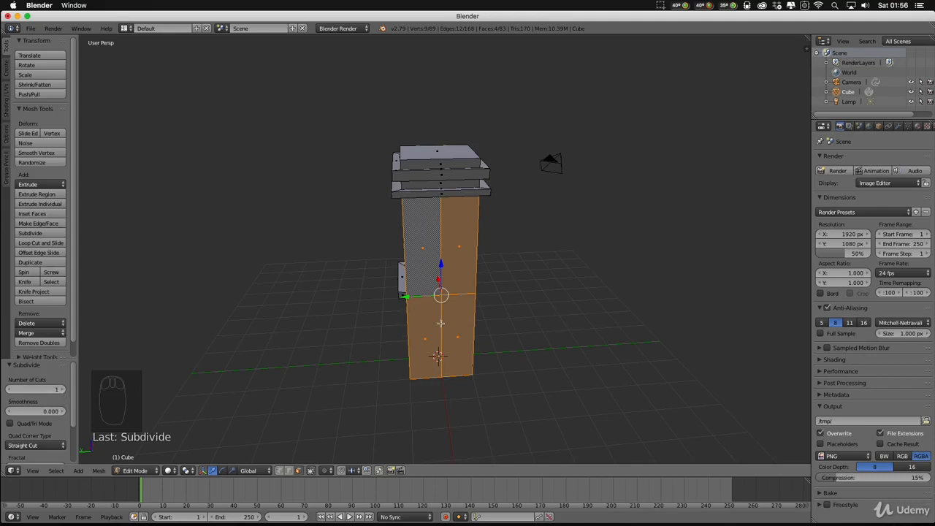
click(62, 390)
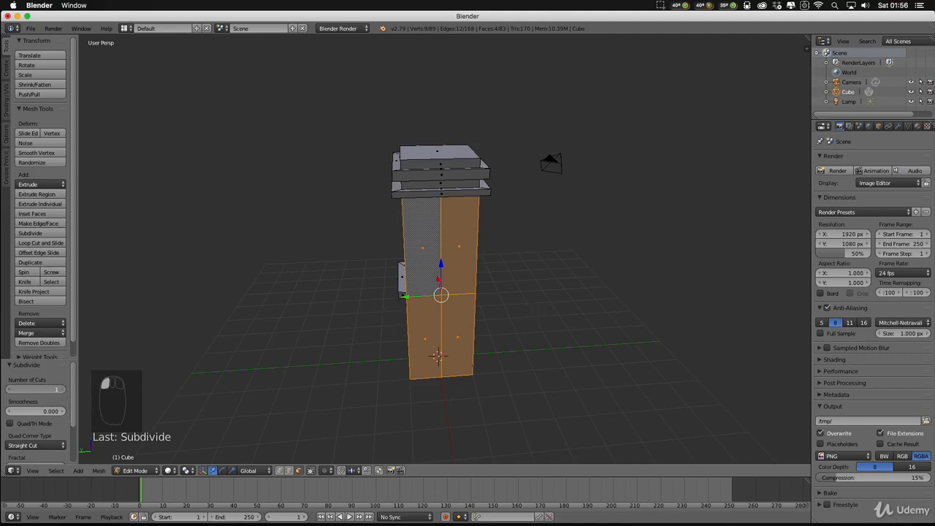
click(62, 390)
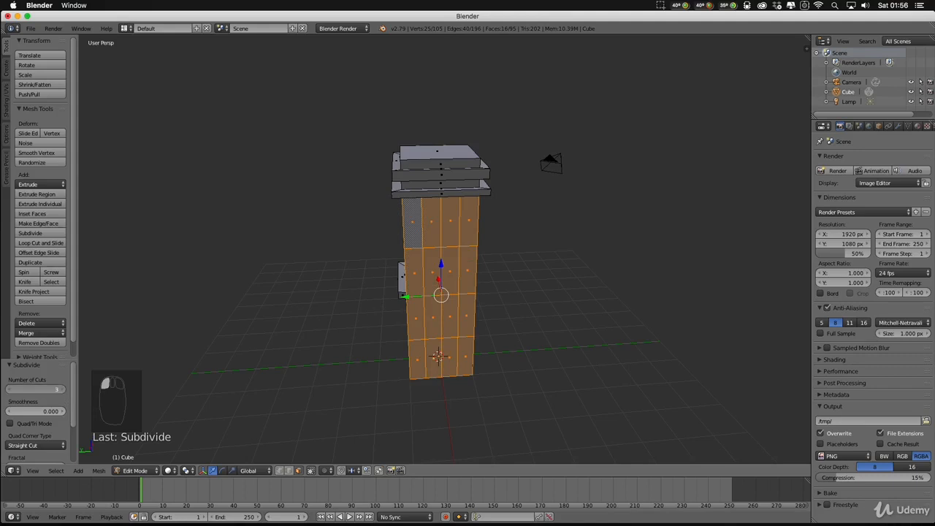
click(62, 390)
click(62, 390)
click(62, 390)
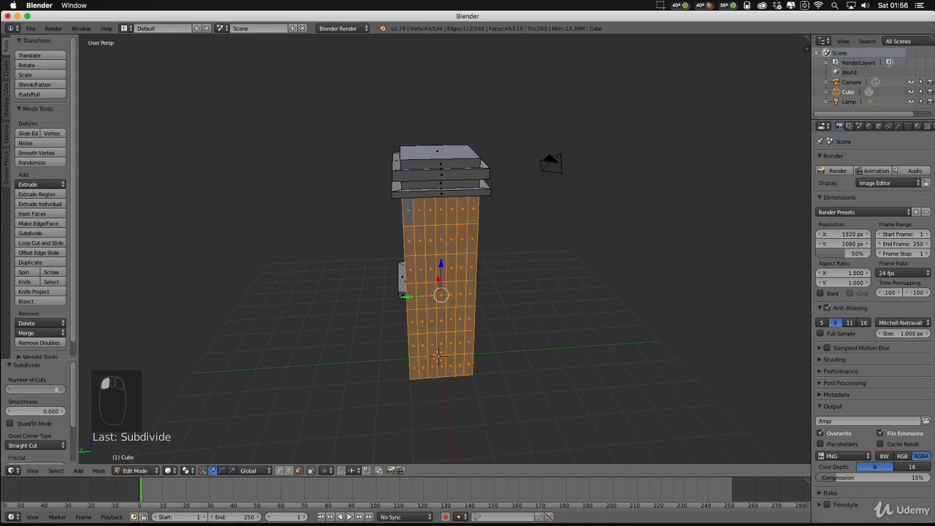
click(62, 390)
click(62, 390)
click(62, 390)
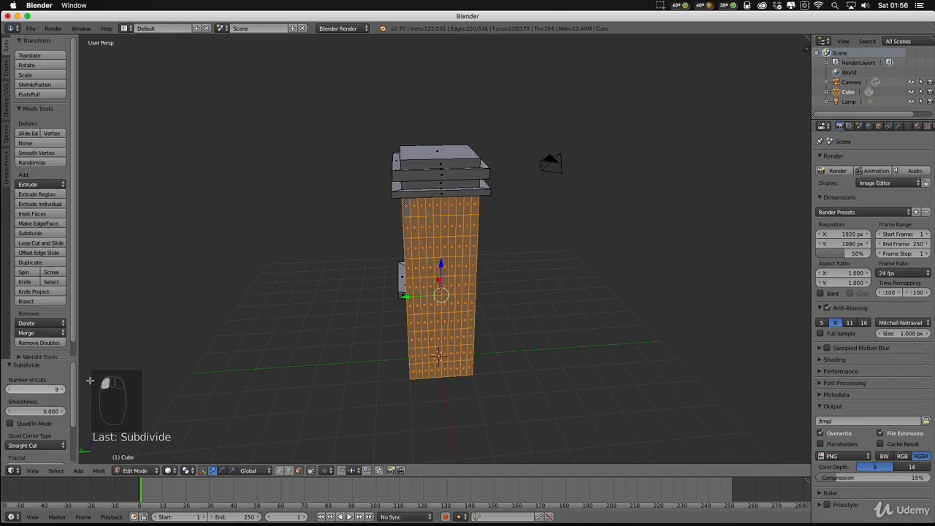
Select the second, fourth, sixth and eighth faces in the second row from the top of the subdivided side.
middle_drag(380, 321, 433, 258)
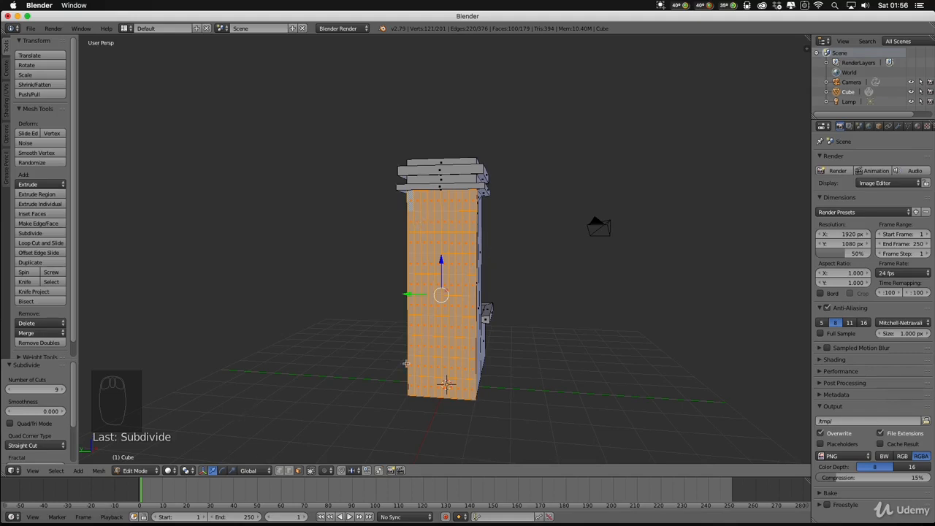
middle_drag(406, 363, 442, 392)
scroll(444, 334, up, 4)
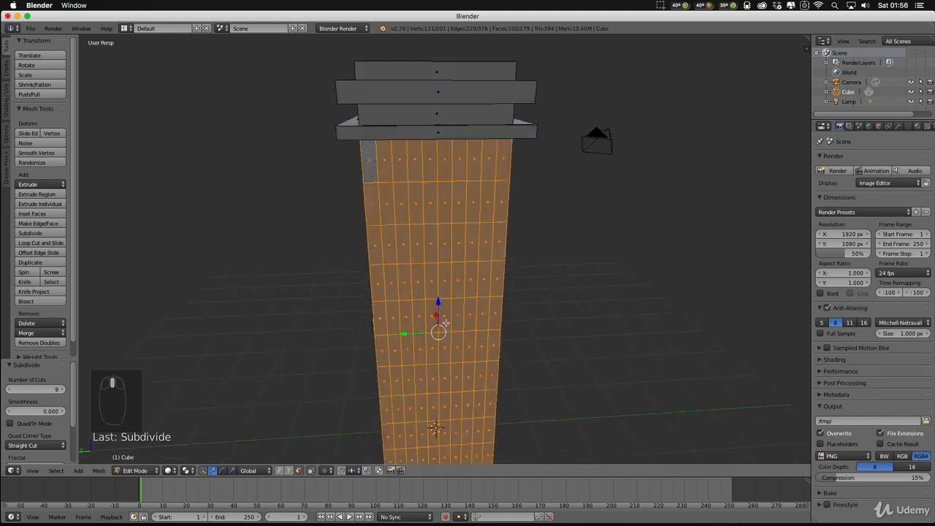
right_click(405, 198)
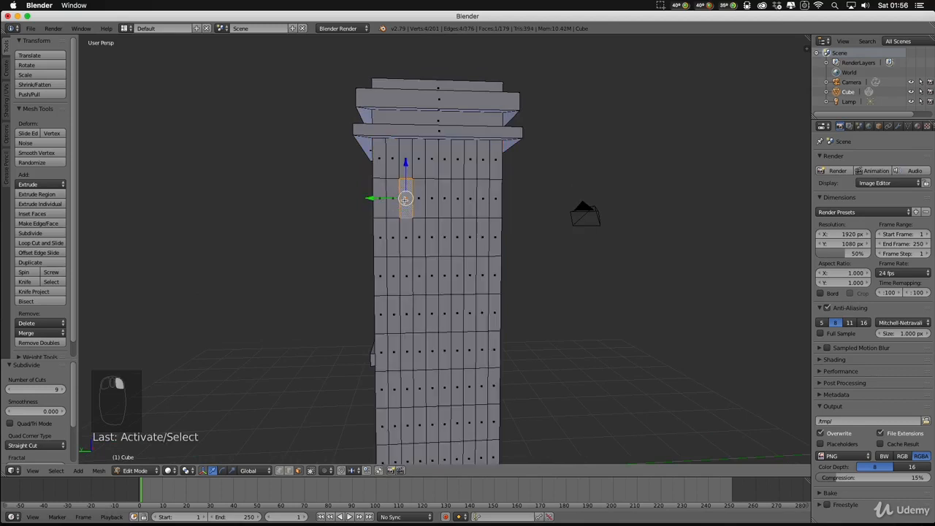
right_click(389, 188)
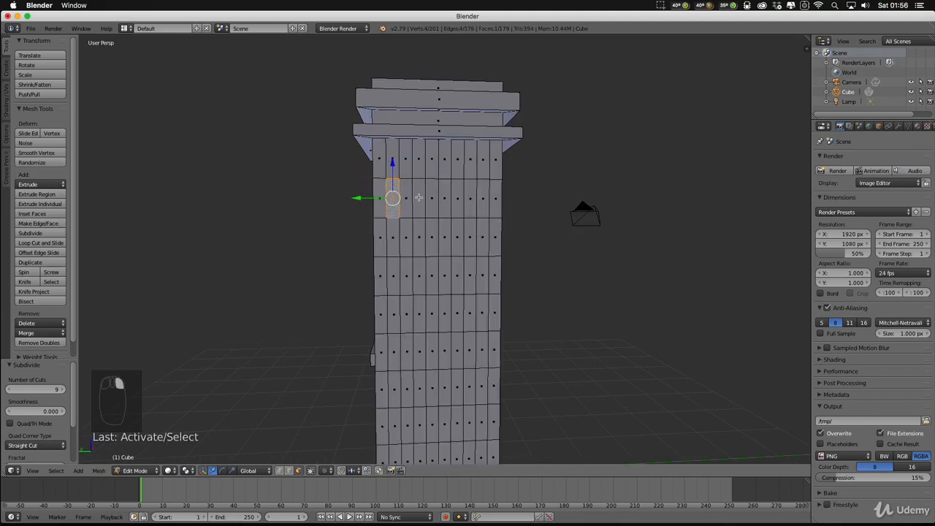
right_click(419, 194)
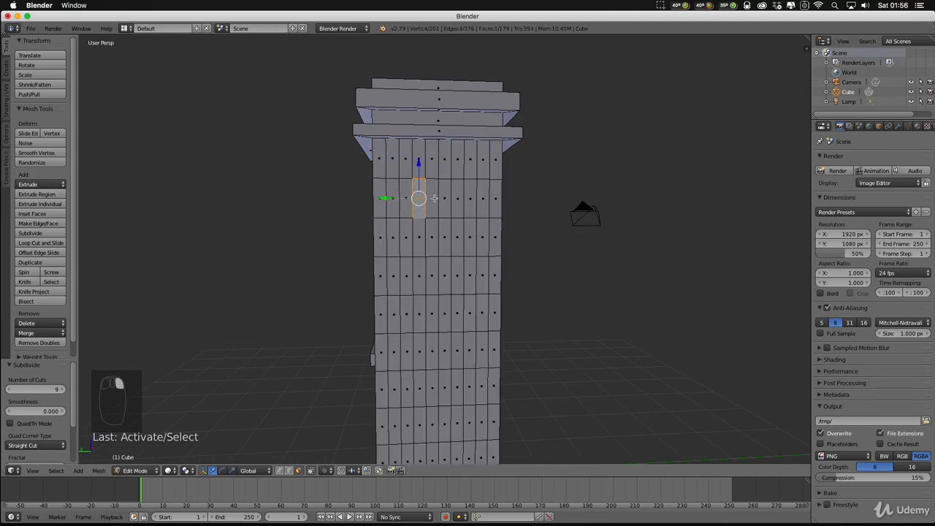
shift+right_click(393, 197)
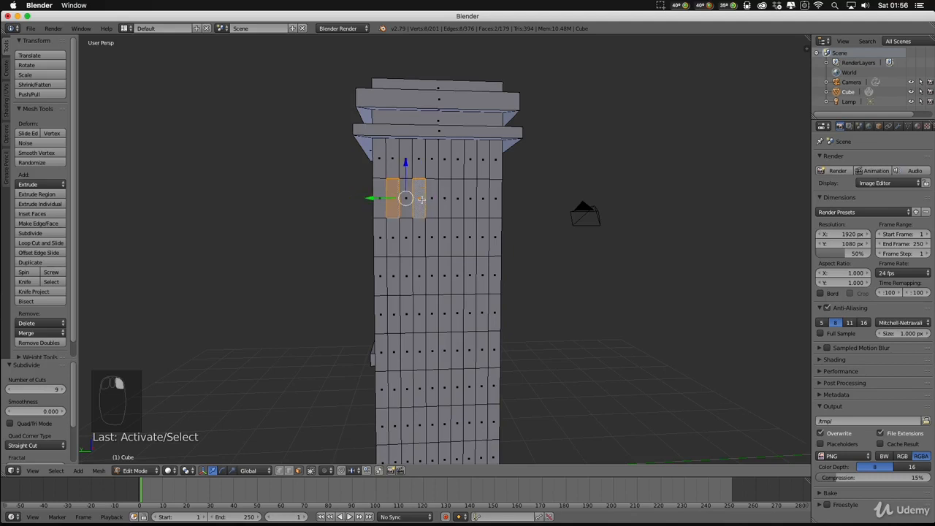
shift+right_click(447, 201)
shift+right_click(474, 203)
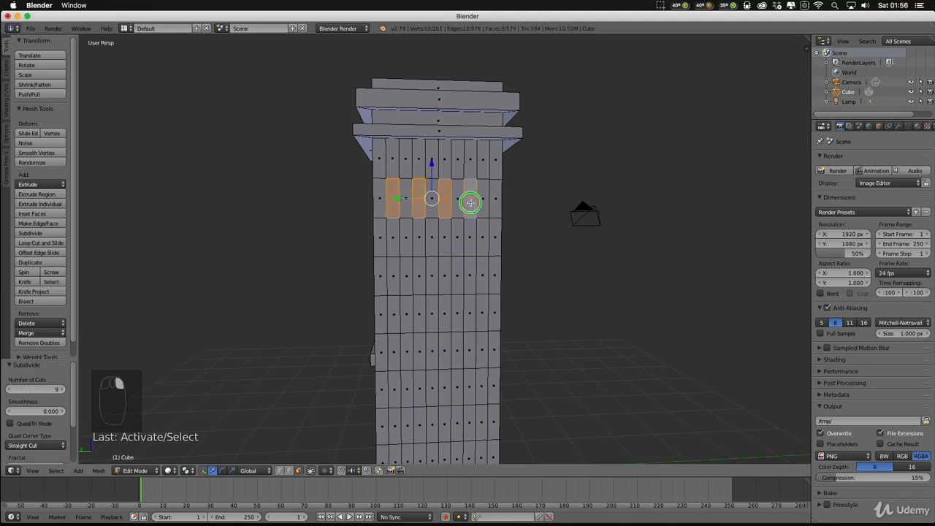
shift+right_click(394, 201)
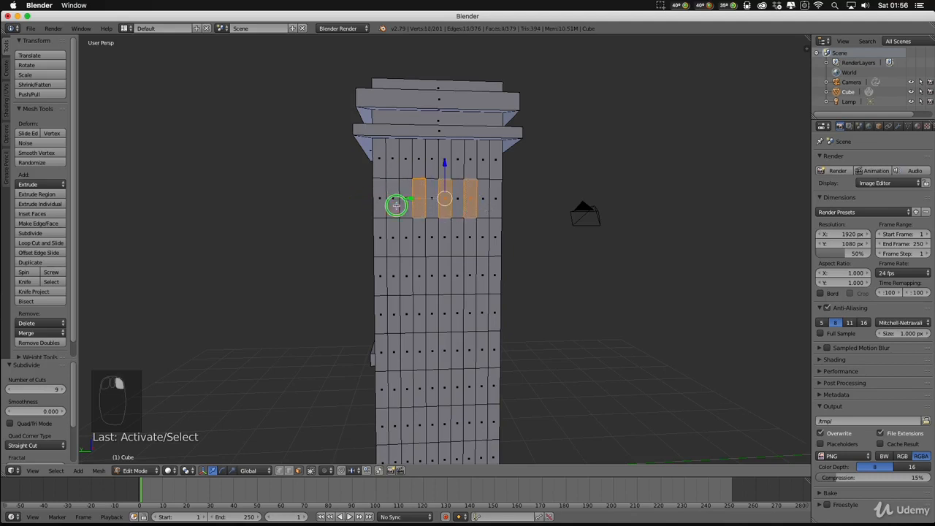
shift+right_click(395, 202)
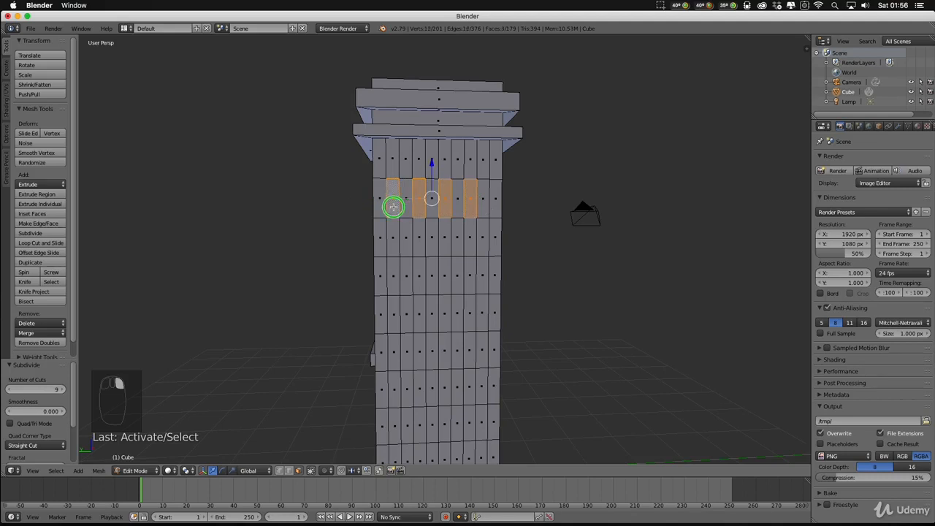
Add the second, fourth, sixth and eighth faces of the fourth and sixth rows to the selection.
shift+right_click(396, 271)
shift+right_click(425, 271)
shift+right_click(449, 272)
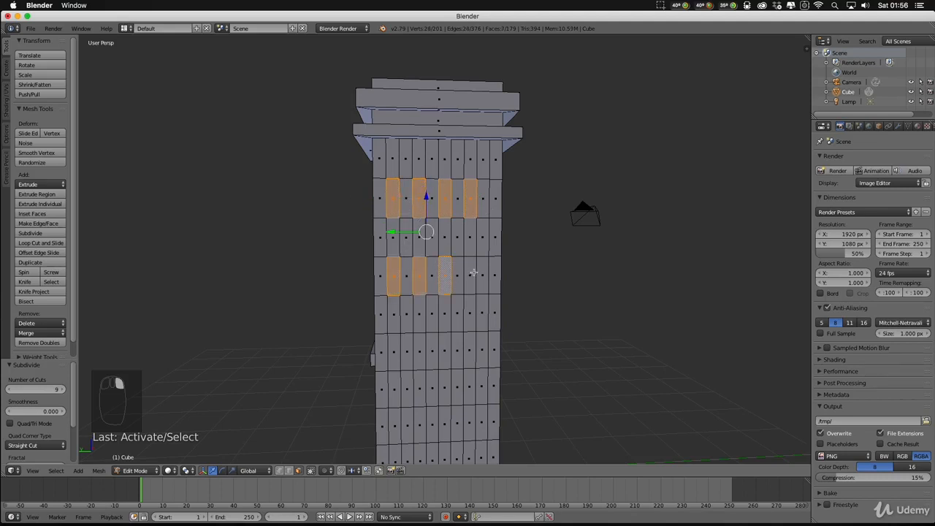
shift+right_click(474, 272)
shift+right_click(395, 347)
shift+right_click(418, 349)
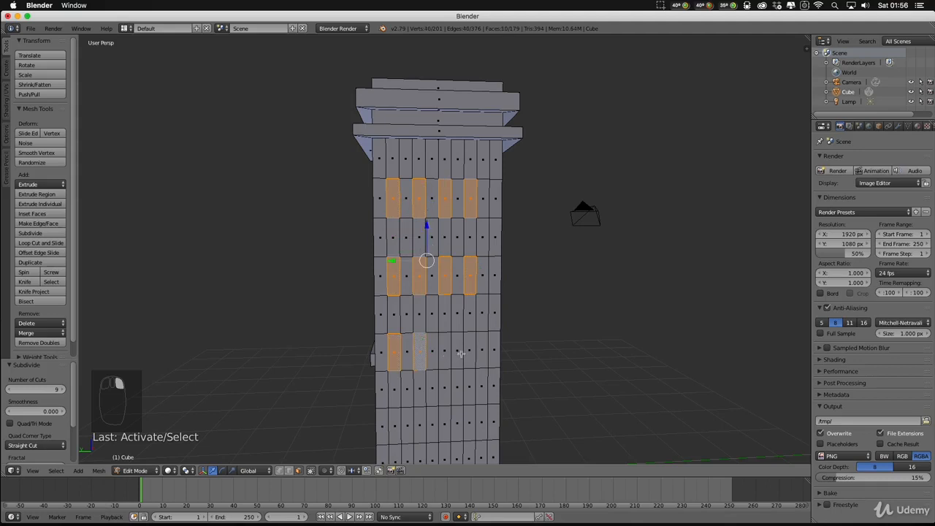
shift+right_click(459, 352)
shift+right_click(449, 349)
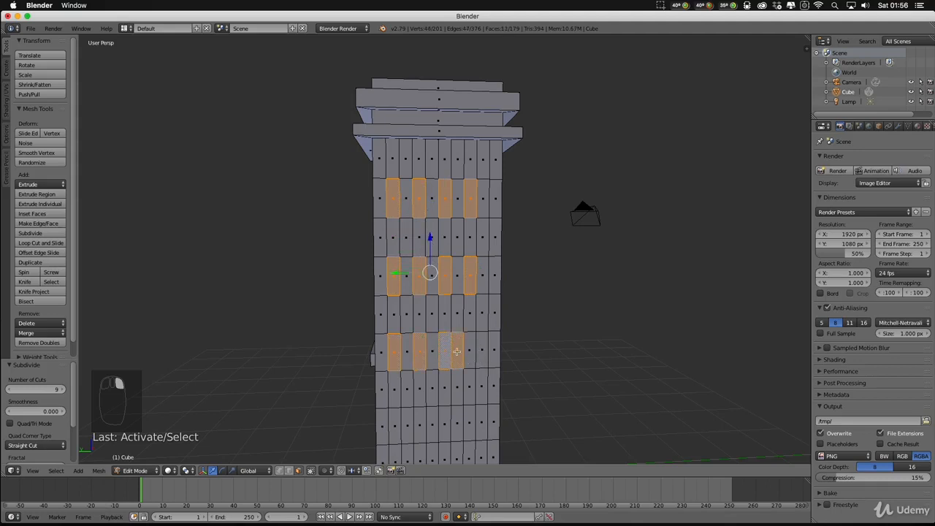
shift+right_click(458, 350)
shift+right_click(468, 349)
Add the matching four alternate faces of the eighth row to the selection.
shift+middle_drag(450, 433, 456, 295)
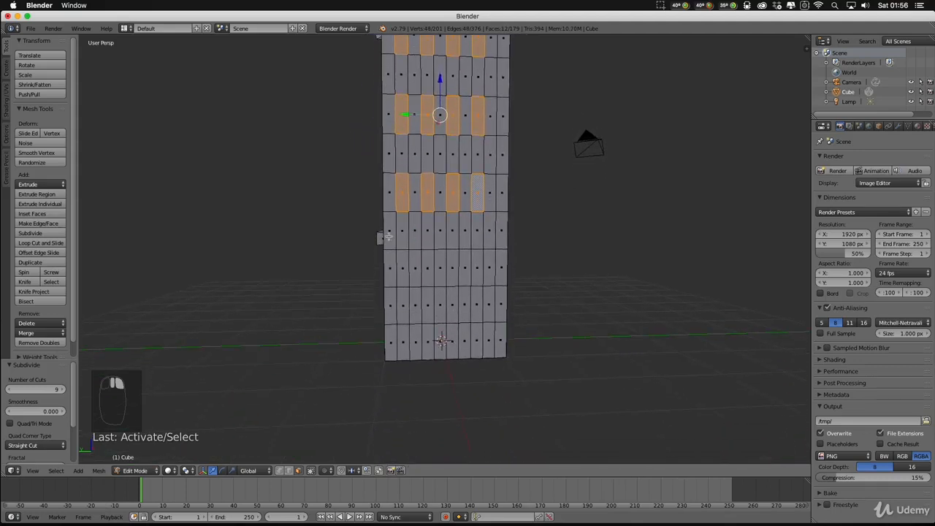
shift+right_click(402, 264)
shift+right_click(429, 264)
shift+right_click(452, 263)
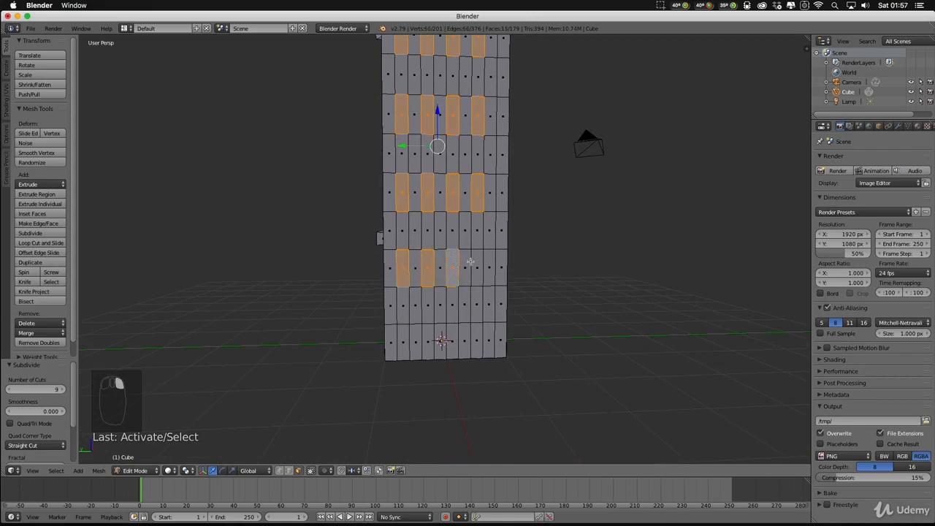
shift+right_click(479, 266)
Extrude all the selected window faces 0.079 inwards into the tall block.
middle_drag(556, 310, 592, 303)
scroll(588, 301, down, 3)
middle_drag(536, 256, 522, 306)
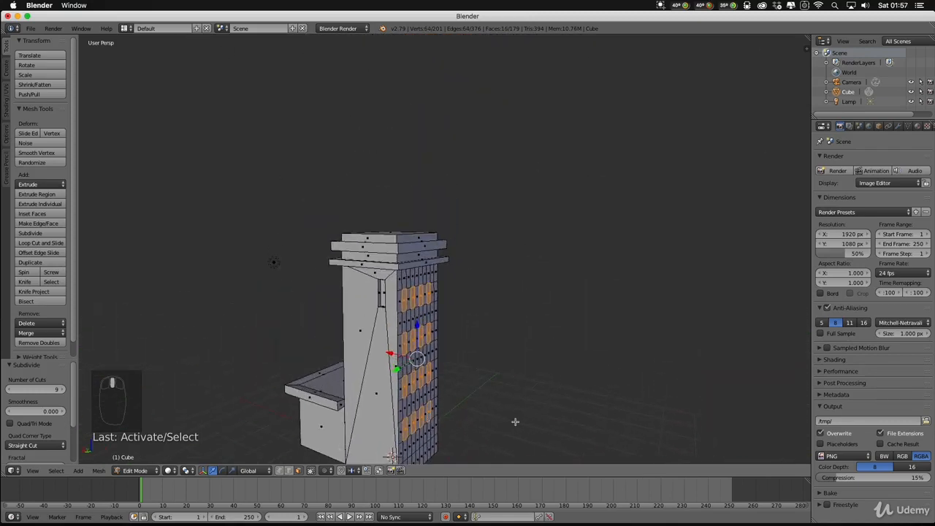
middle_drag(533, 418, 499, 422)
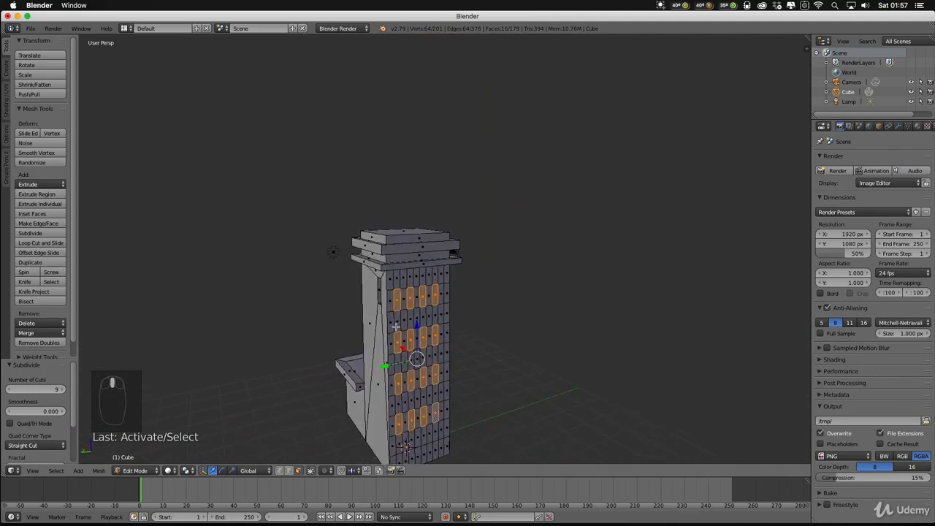
middle_drag(389, 312, 451, 317)
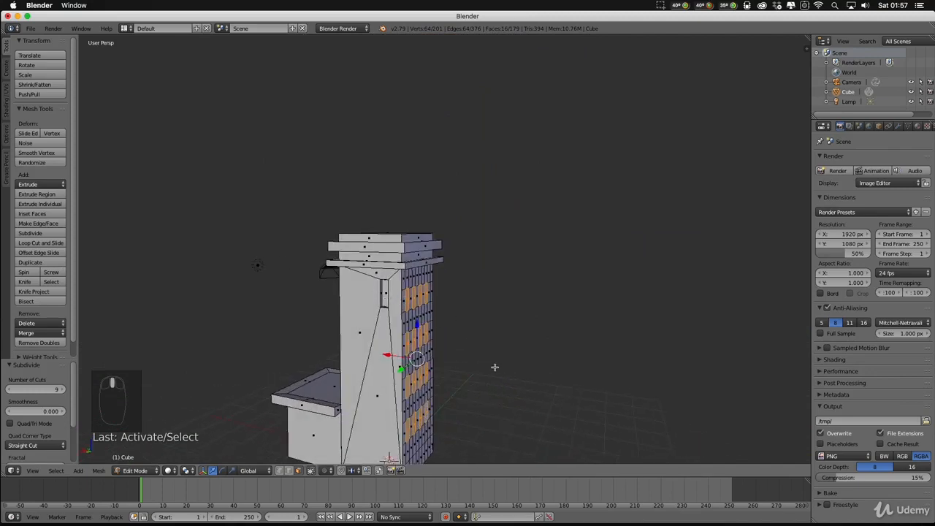
scroll(495, 367, up, 5)
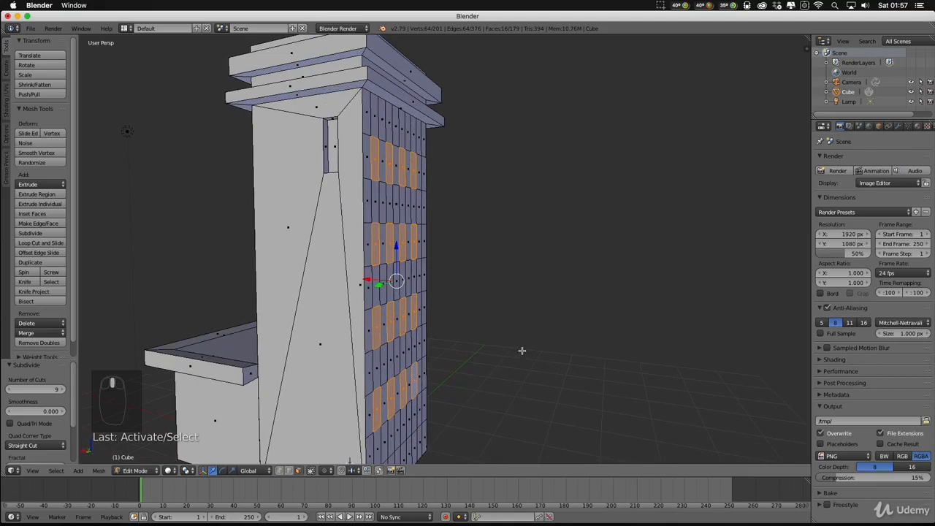
key(e)
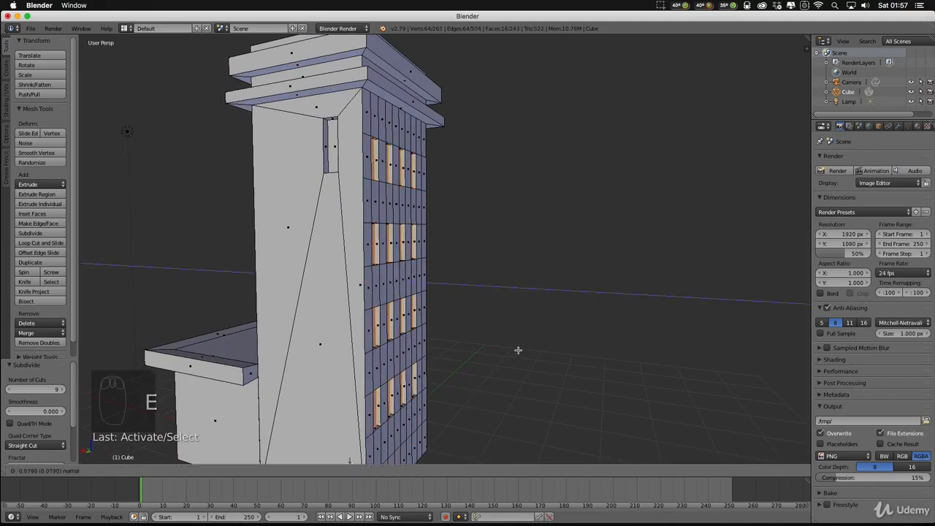
click(518, 350)
Examine the recessed window faces and the neighbouring side of the tall block from several angles.
middle_drag(546, 366, 425, 350)
scroll(445, 370, up, 6)
scroll(442, 369, down, 6)
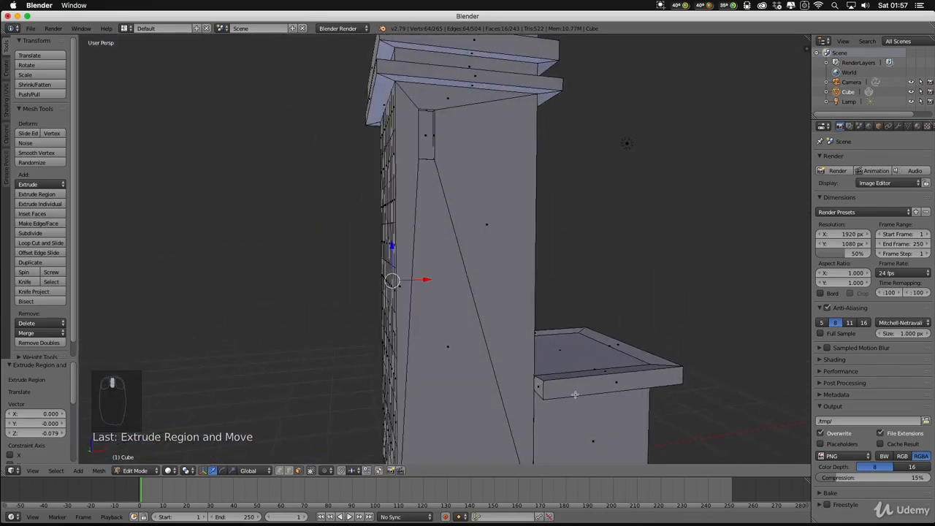
middle_drag(647, 405, 494, 210)
middle_drag(490, 264, 512, 299)
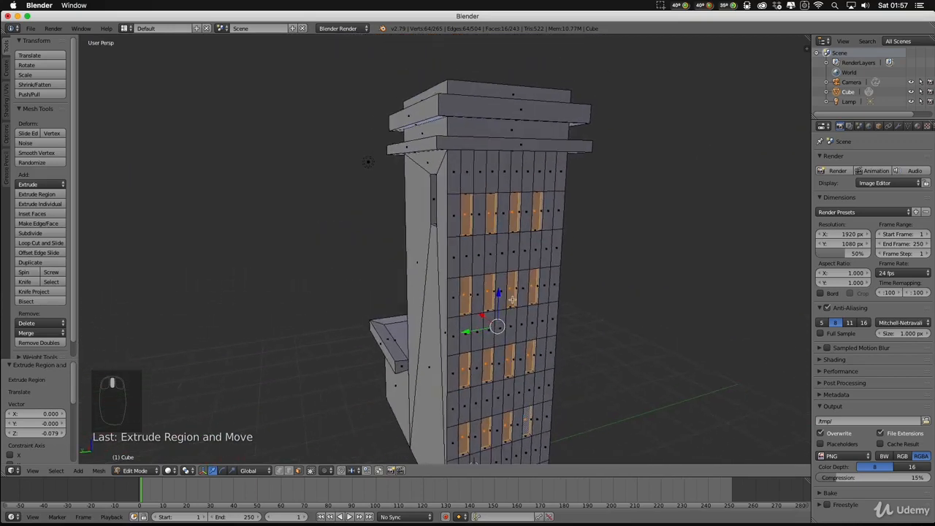
middle_drag(517, 348, 391, 344)
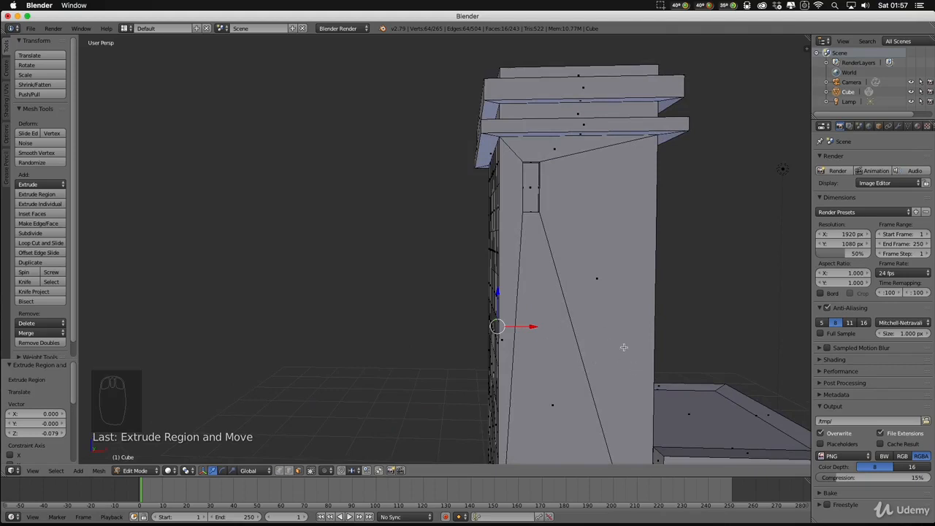
scroll(617, 345, down, 4)
scroll(617, 345, up, 4)
Select the large four-sided face beside the narrow recess on the side of the tall block adjoining the windows.
middle_drag(473, 312, 555, 341)
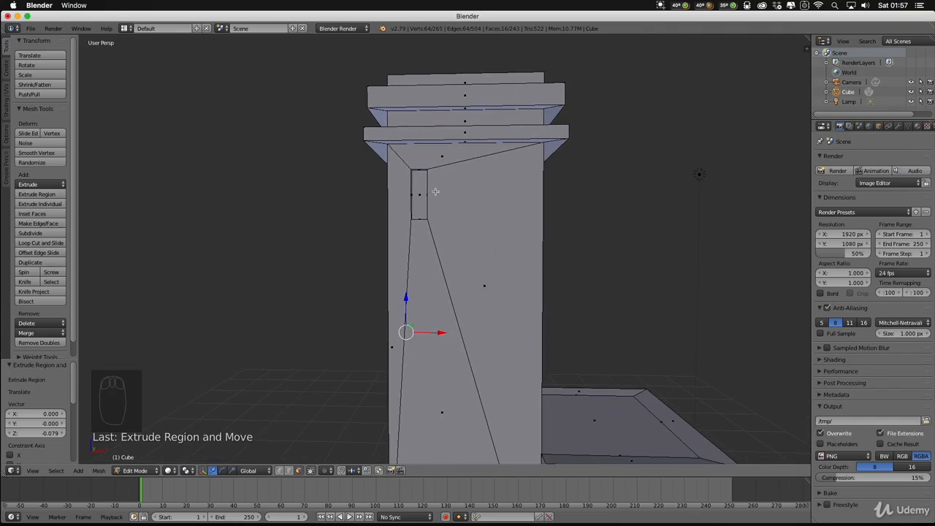
right_click(501, 246)
middle_drag(519, 285, 423, 209)
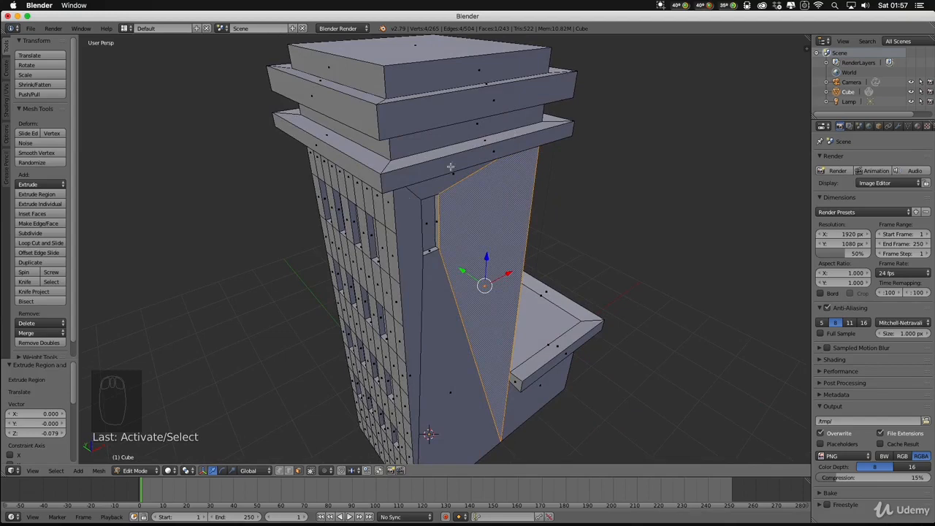
middle_drag(614, 285, 583, 272)
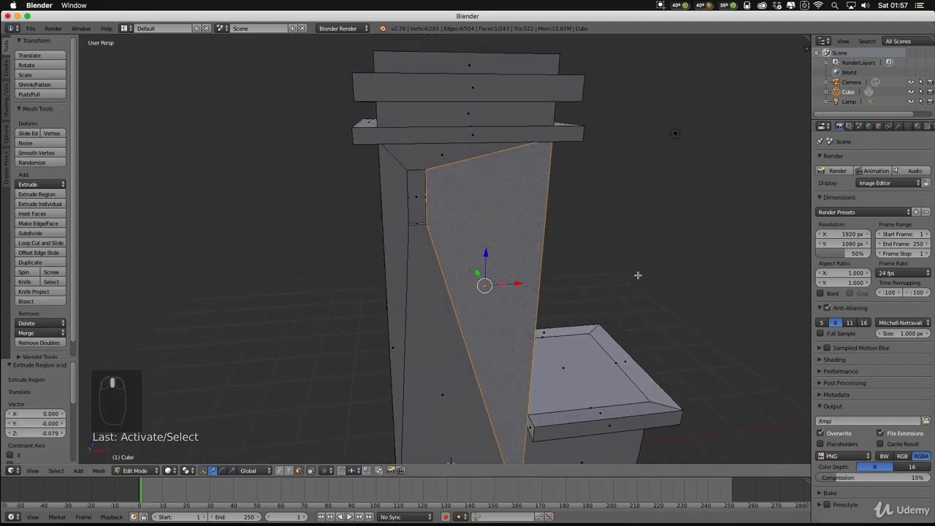
Try to extrude the selected large side face inwards.
key(e)
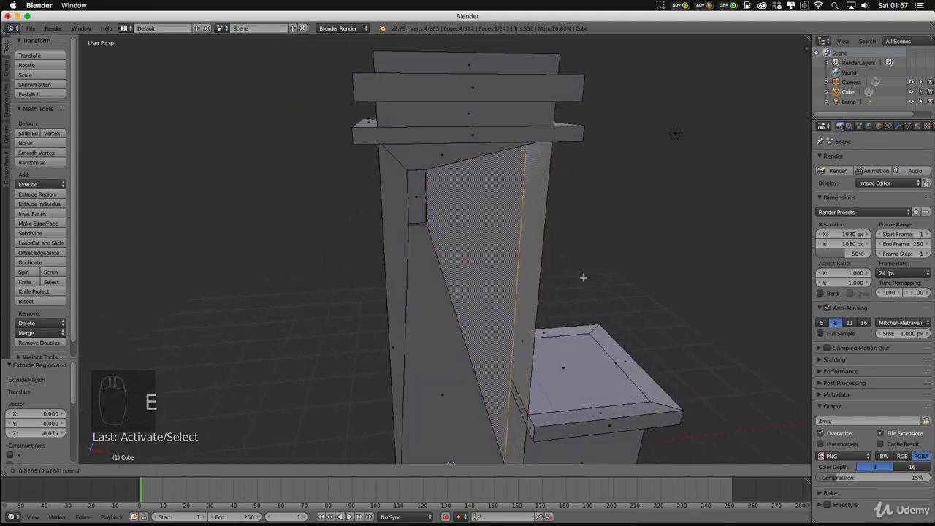
click(583, 278)
middle_drag(630, 285, 701, 286)
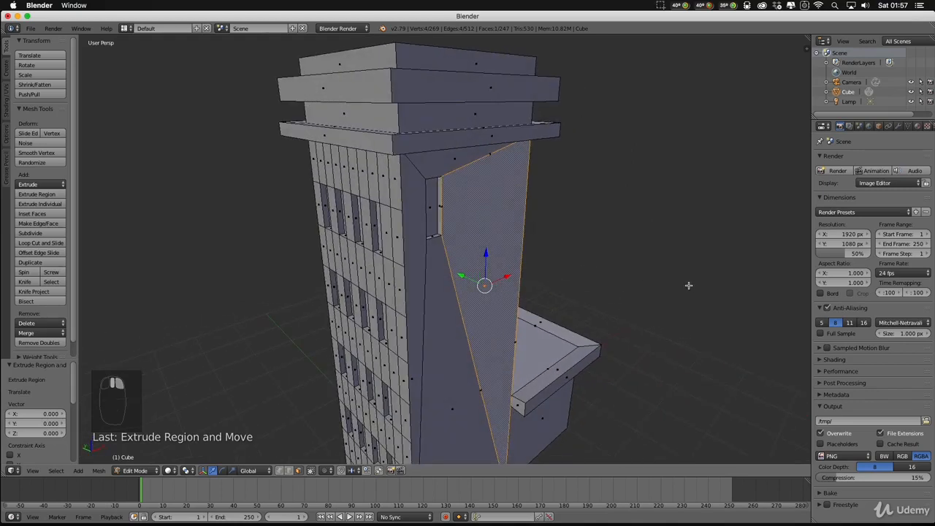
Extrude the large side face in place and scale the new face to about 0.397.
key(e)
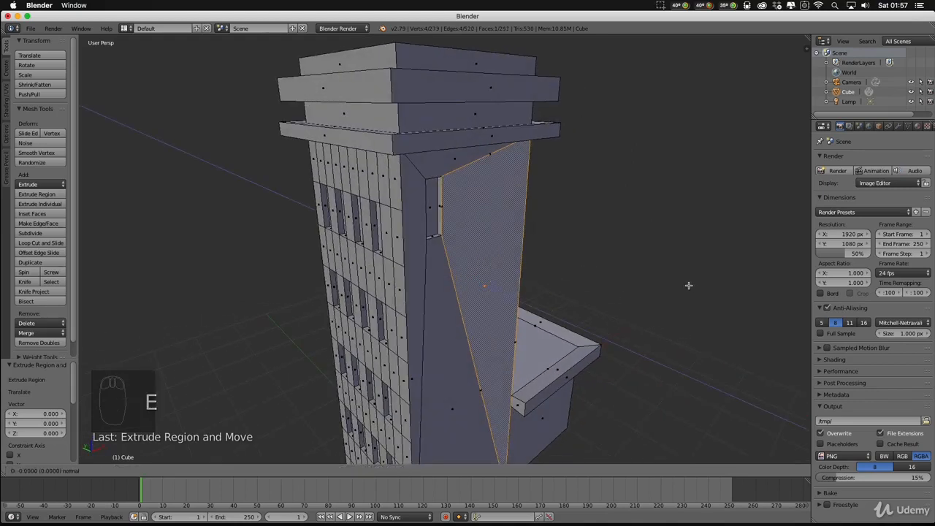
right_click(688, 285)
key(s)
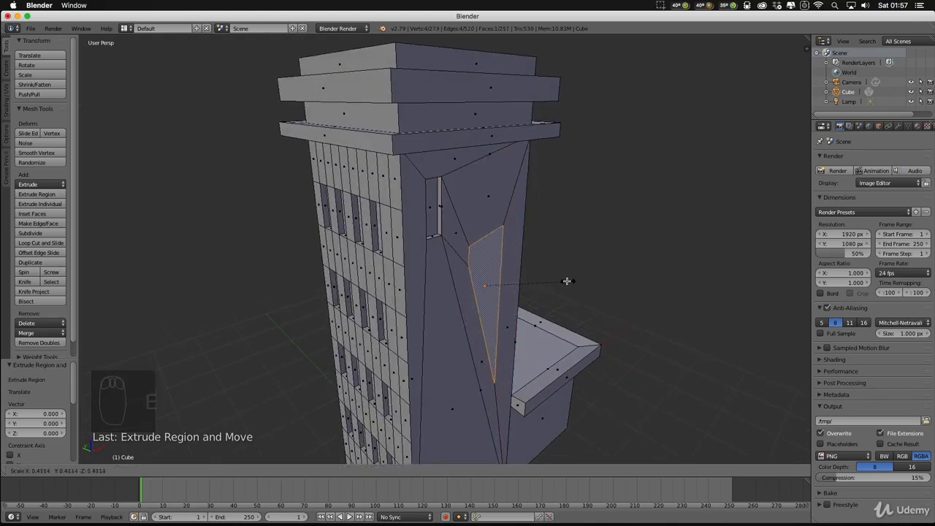
click(565, 281)
Examine the scaled-down side face and the rows of recessed windows from all around the tall block.
middle_drag(565, 280, 493, 249)
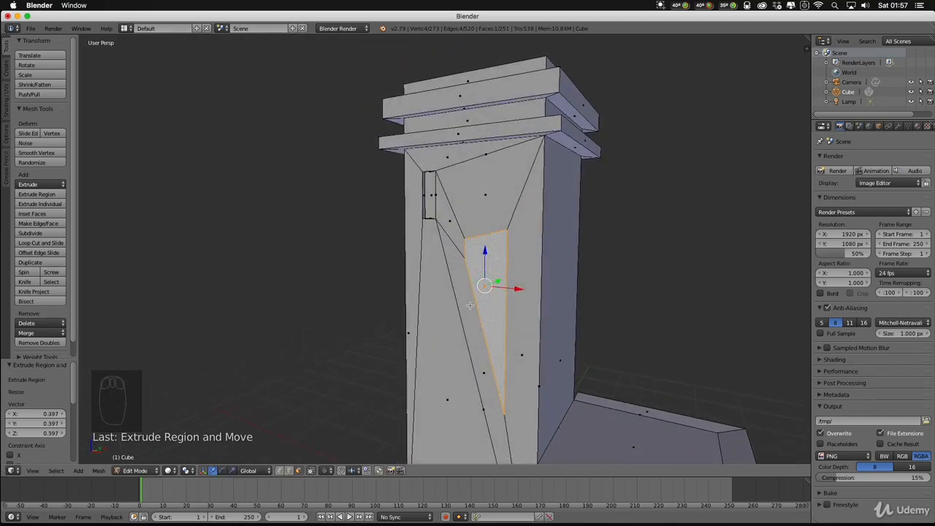
middle_drag(542, 300, 637, 317)
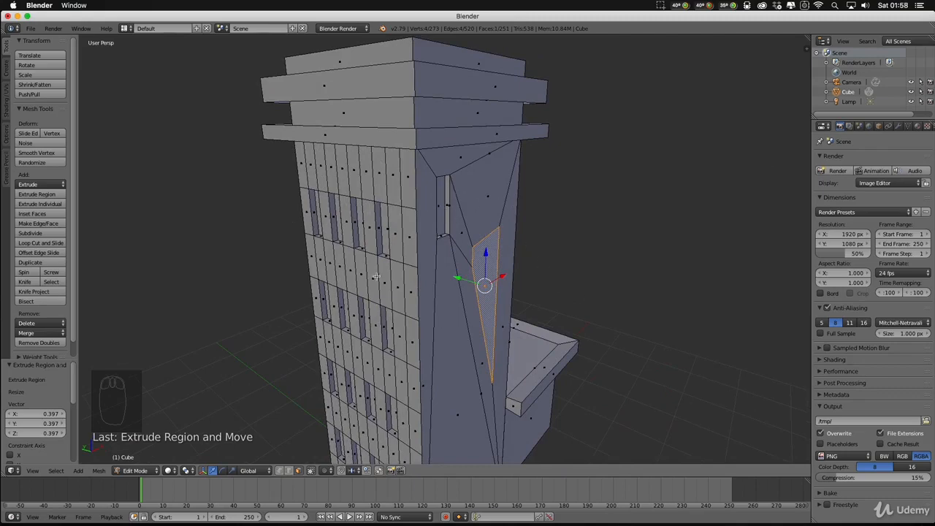
middle_drag(377, 276, 458, 273)
middle_drag(356, 241, 473, 253)
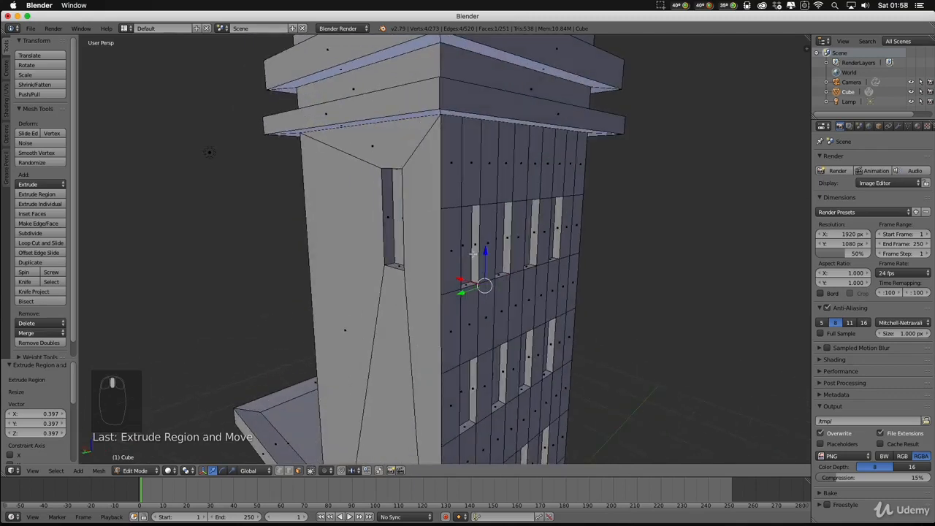
scroll(579, 253, up, 5)
middle_drag(579, 252, 553, 253)
scroll(583, 280, down, 10)
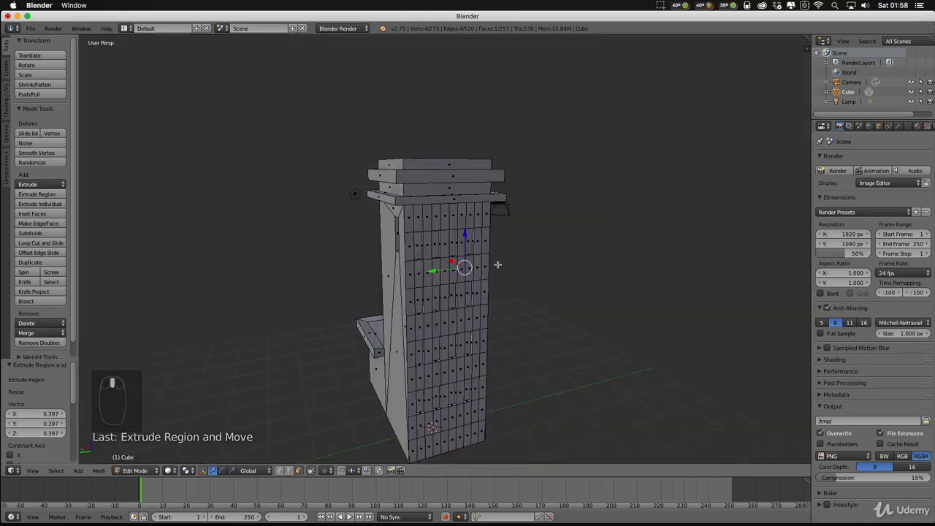
middle_drag(498, 265, 343, 261)
scroll(475, 263, up, 3)
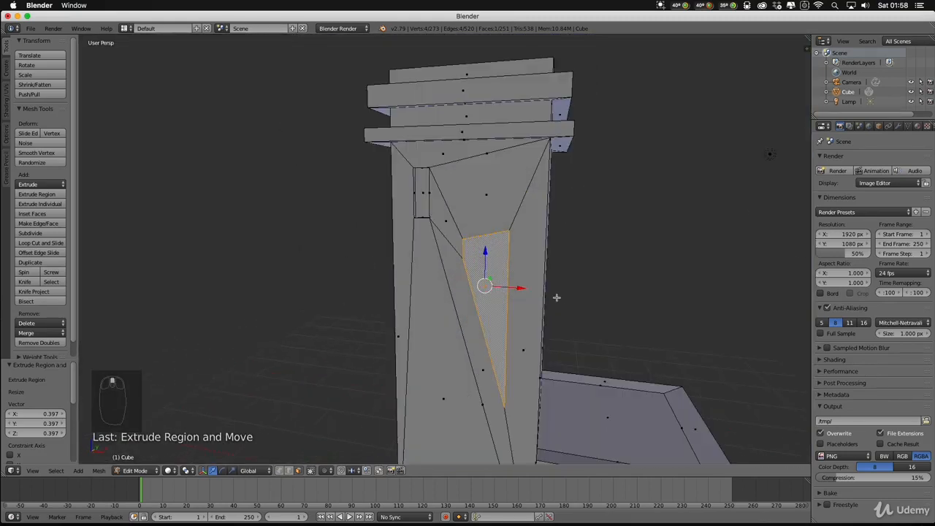
middle_drag(557, 297, 463, 237)
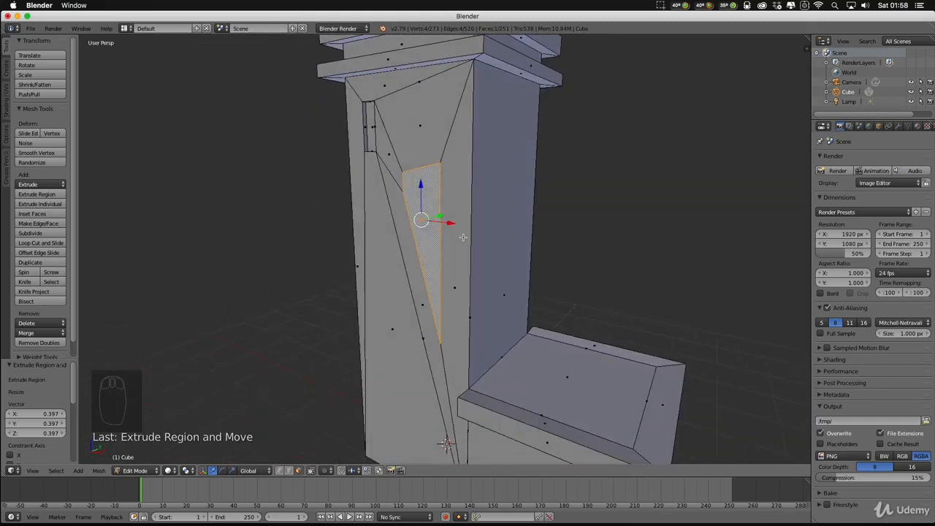
Extrude the scaled-down face on the tall block's side inwards by about 0.096.
key(e)
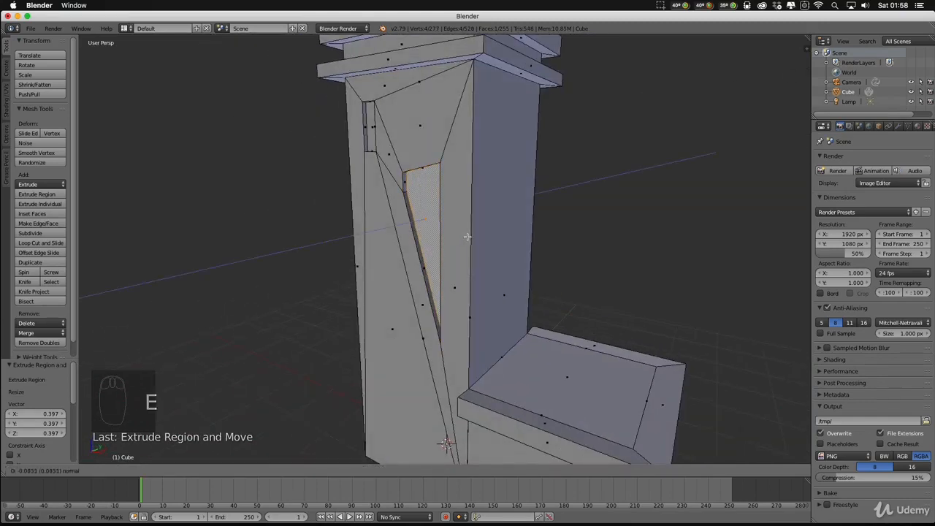
click(468, 236)
middle_drag(468, 236, 474, 212)
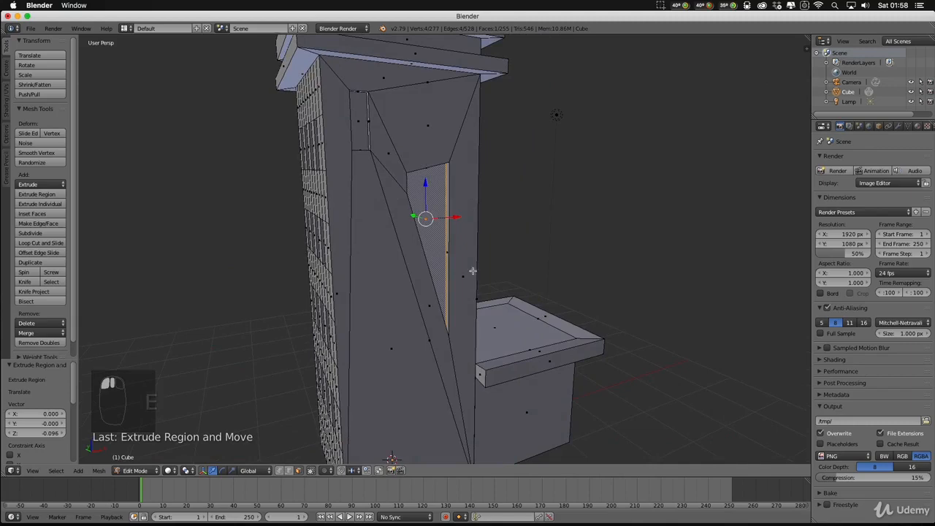
middle_drag(473, 270, 442, 255)
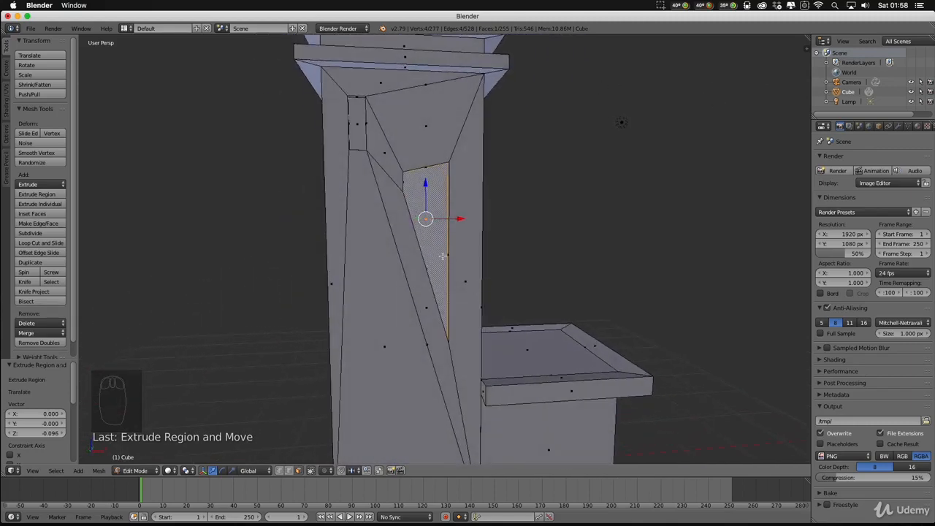
Extrude the low block's side face beneath the ledge in place and scale the new face to about 0.289.
middle_drag(659, 326, 441, 349)
right_click(406, 384)
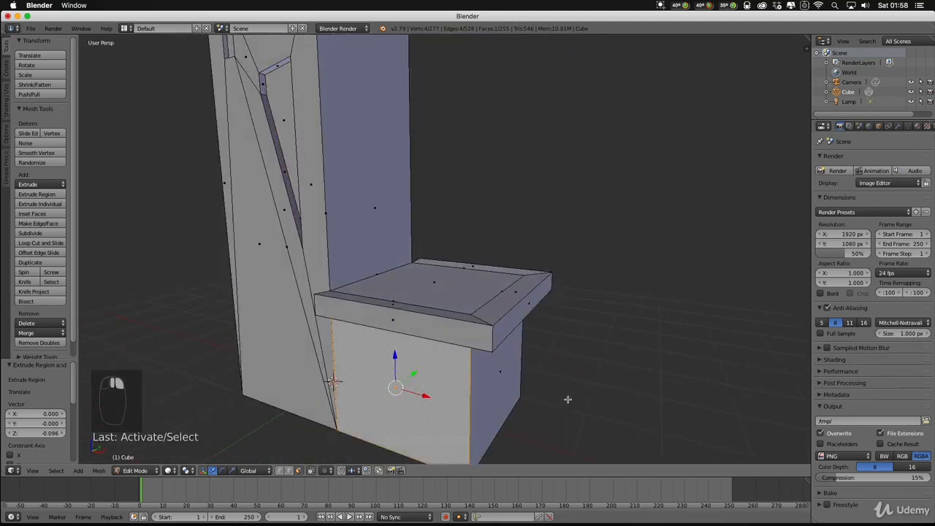
middle_drag(568, 399, 576, 375)
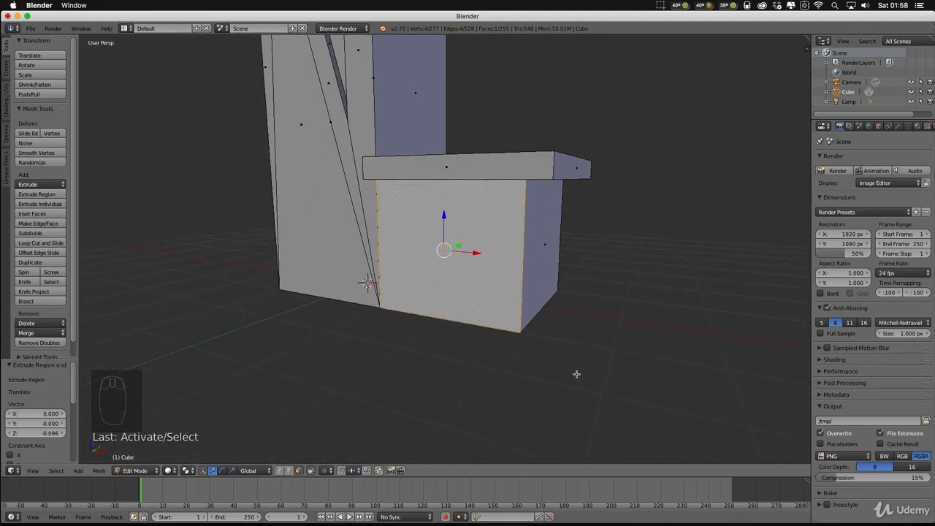
key(e)
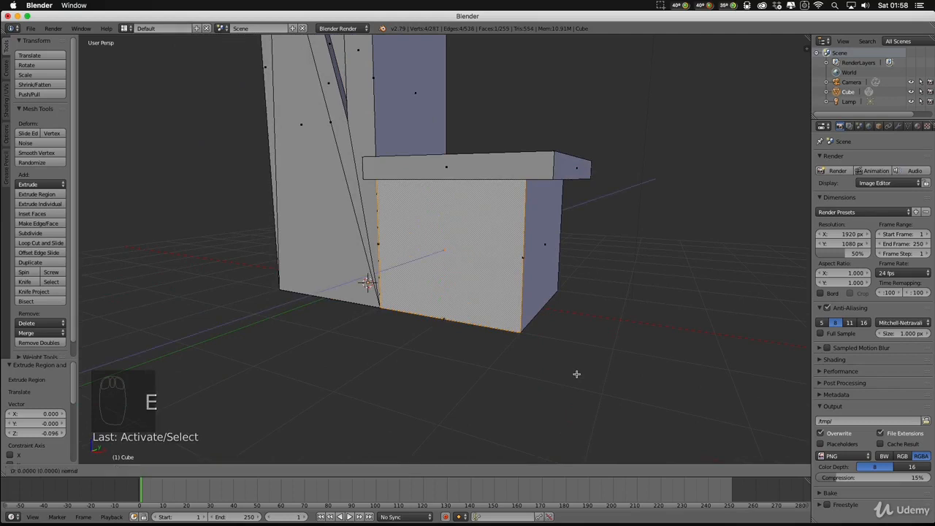
key(s)
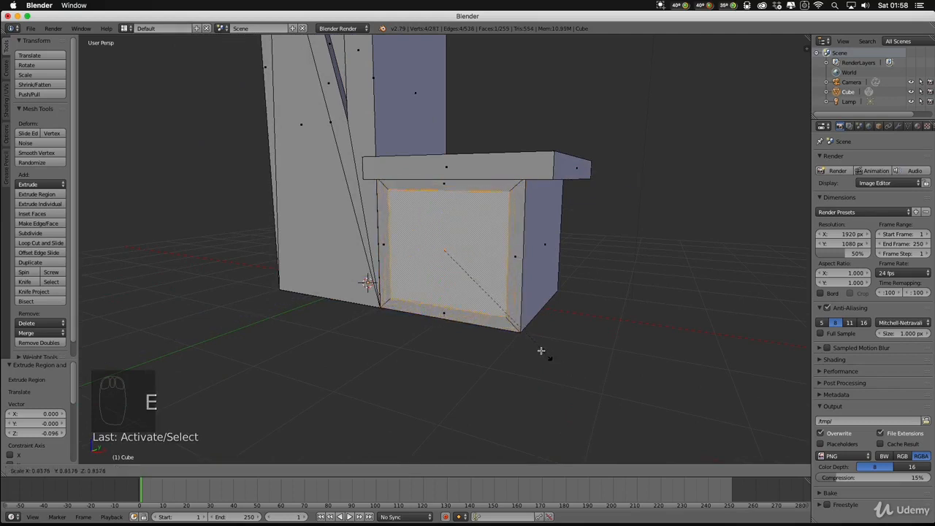
click(473, 294)
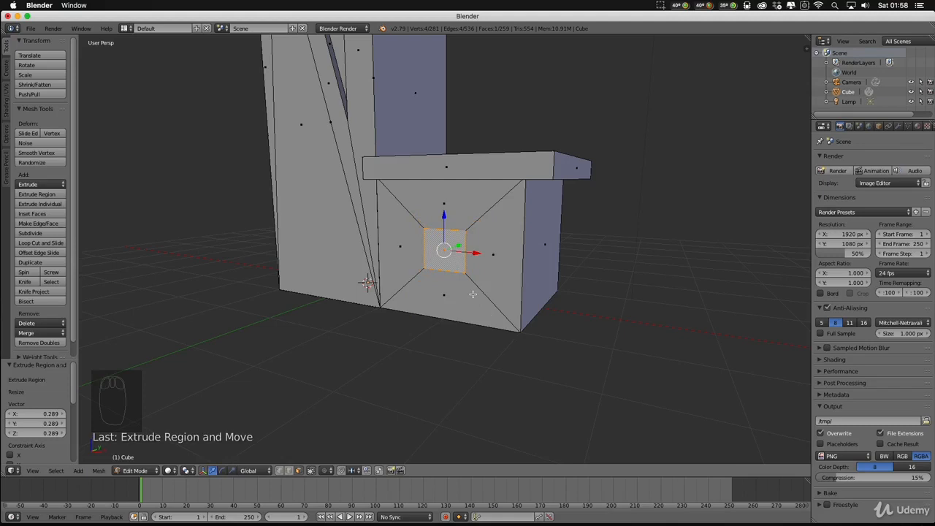
Reshape the new face into a wide strip by scaling it about 0.456 along Z and 2.726 along X.
key(s)
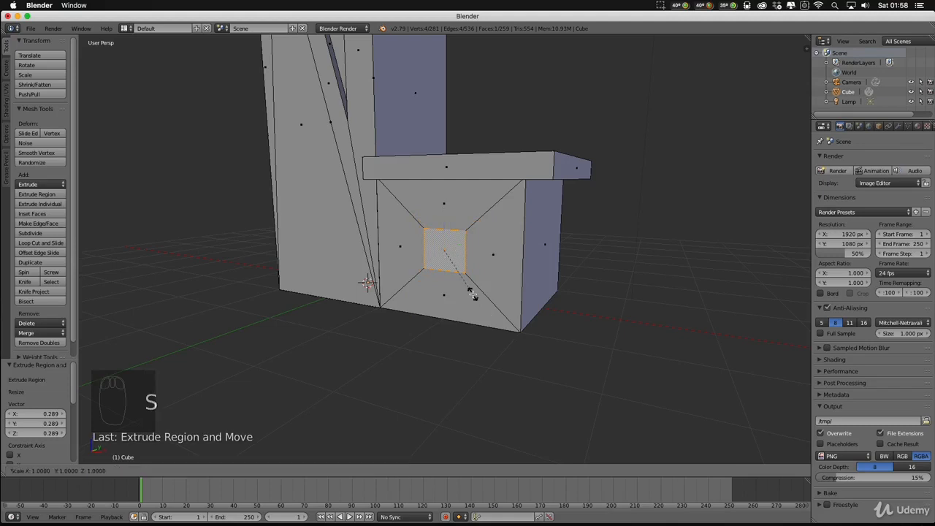
key(z)
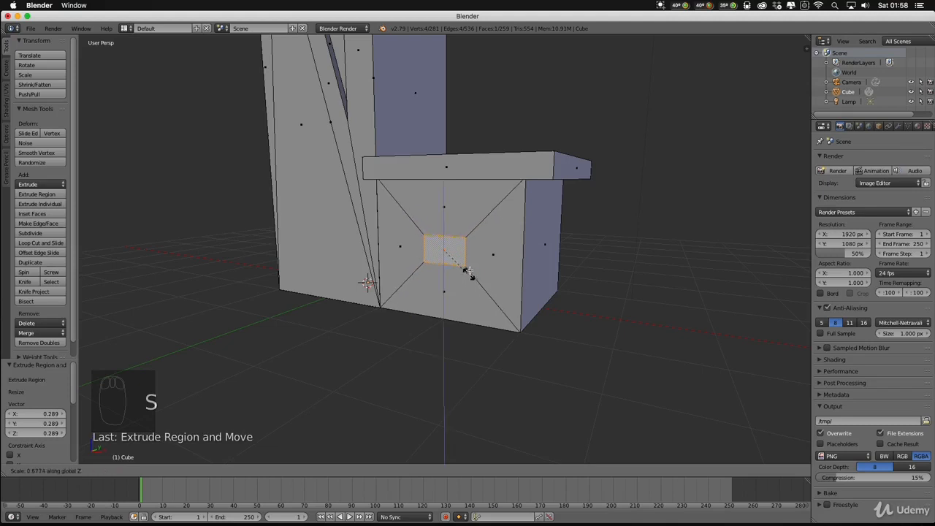
click(468, 255)
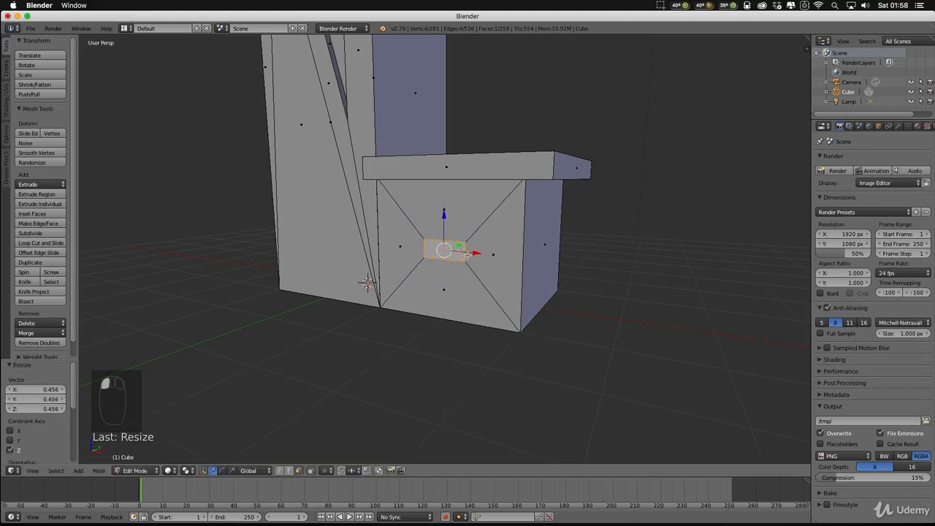
key(s)
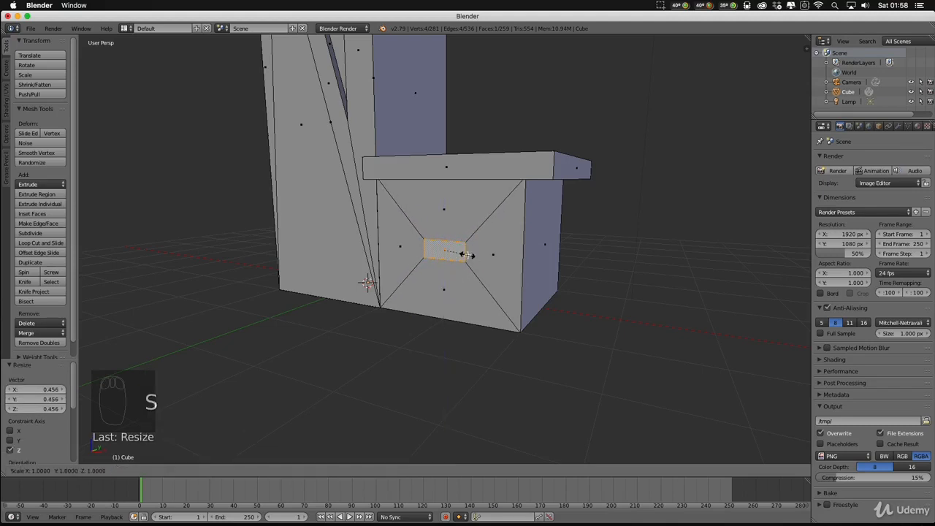
key(x)
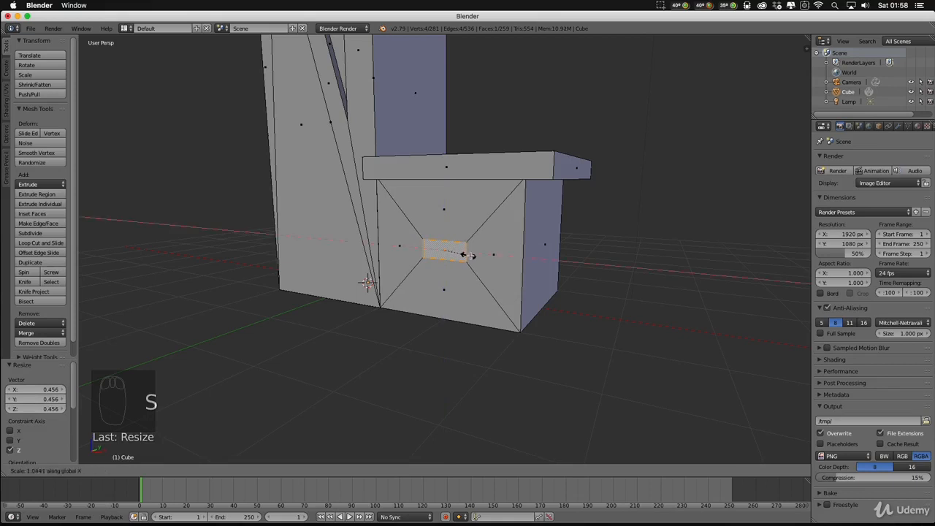
click(458, 265)
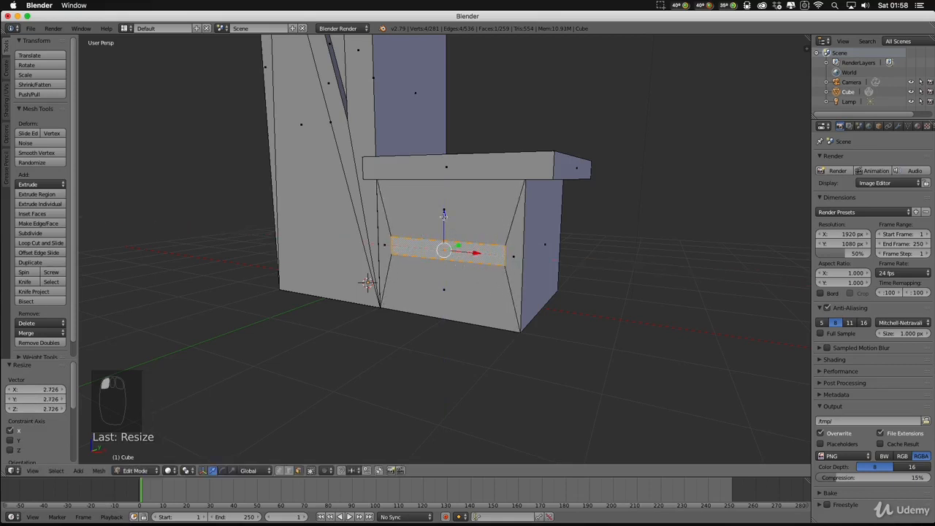
Raise the strip about 0.645 along Z to just below the ledge and extrude it inwards by about 0.105.
drag(443, 214, 444, 187)
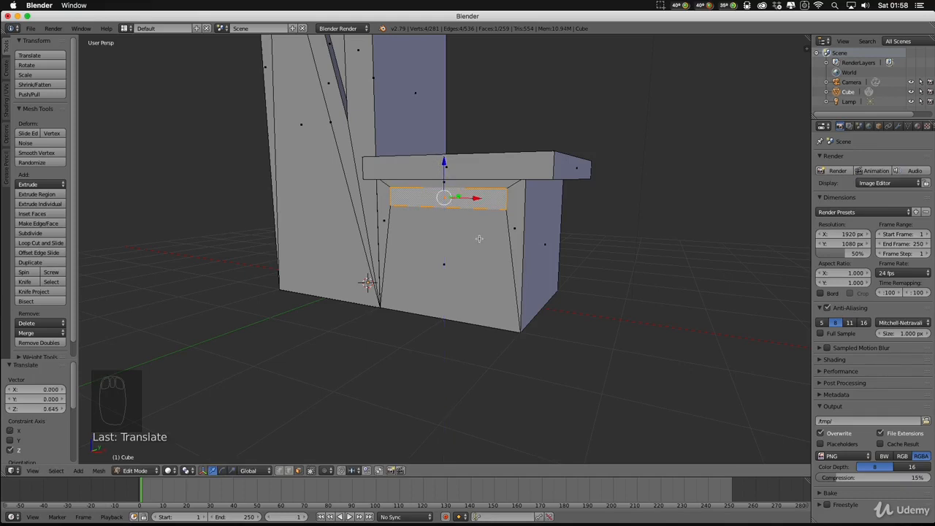
key(e)
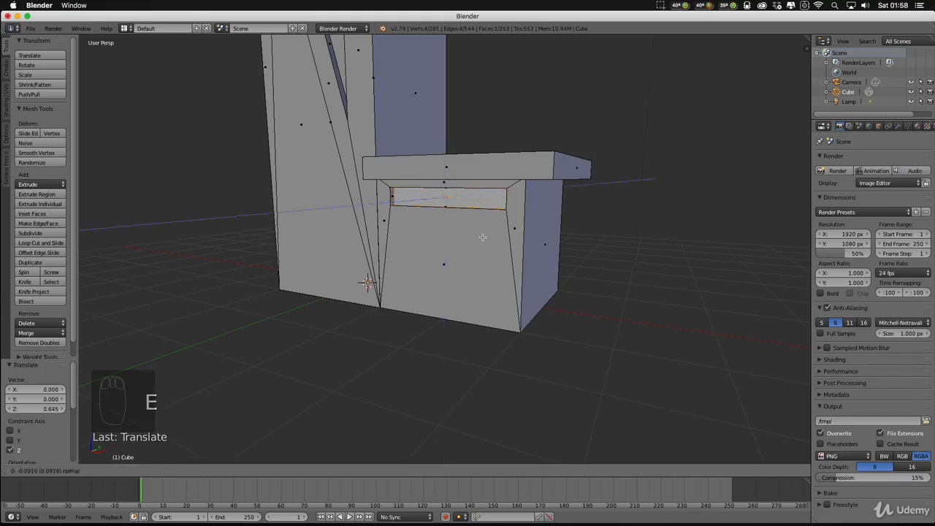
click(483, 237)
Extrude the low block's opposite side face in place and scale the new face to about 0.544.
middle_drag(624, 248, 409, 253)
right_click(455, 270)
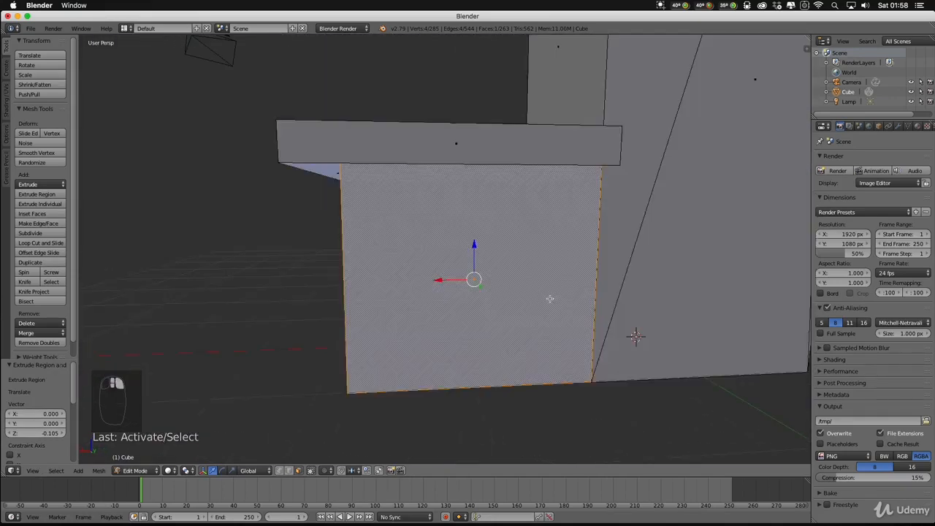
mouse_move(551, 299)
middle_down()
mouse_move(530, 298)
mouse_move(551, 308)
middle_up()
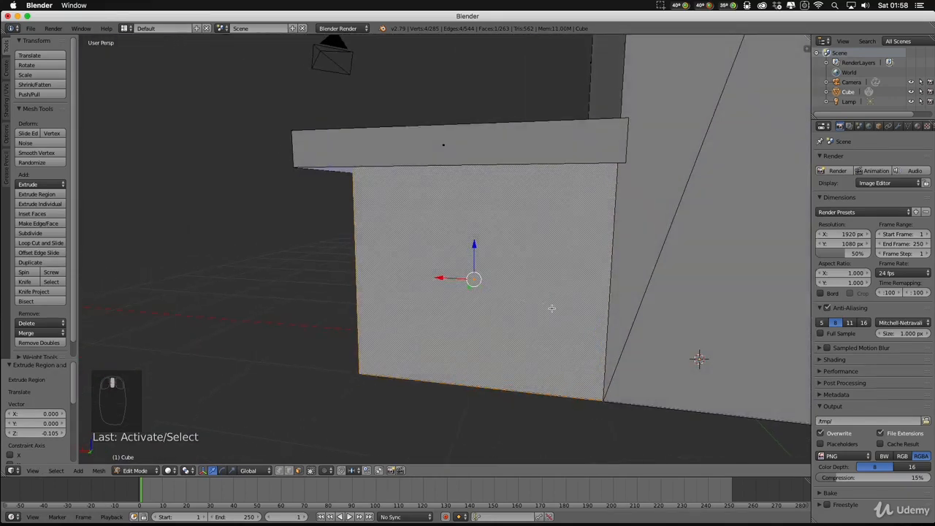
key(e)
key(s)
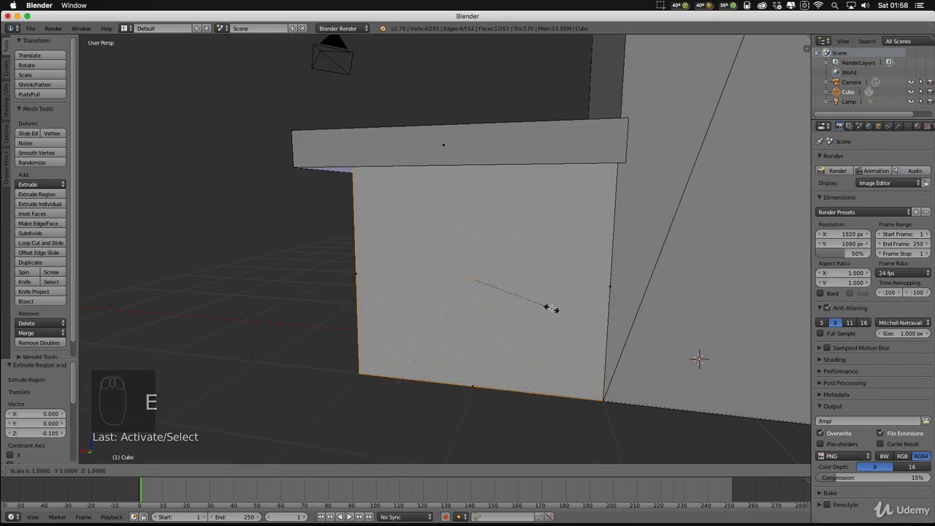
click(515, 301)
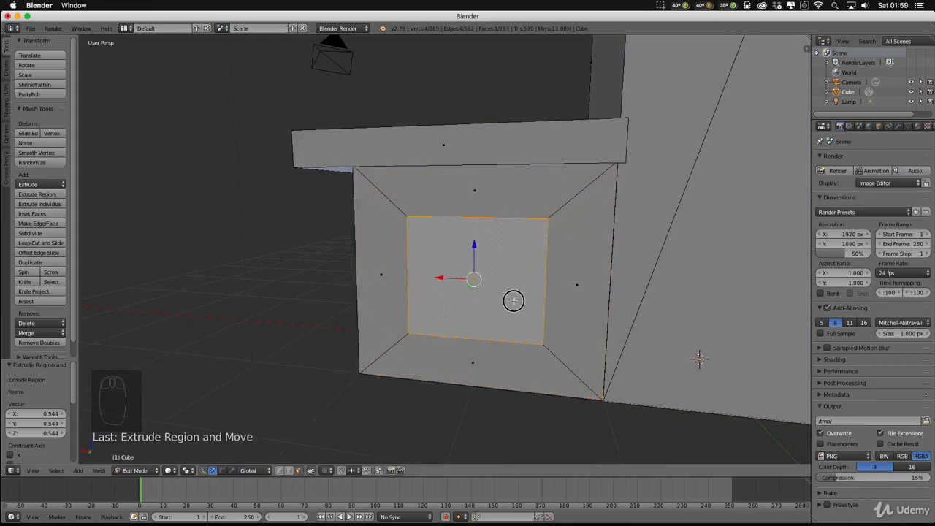
Flatten the opposite side's new face to about 0.191 along Z and widen it to about 1.633 along X.
key(s)
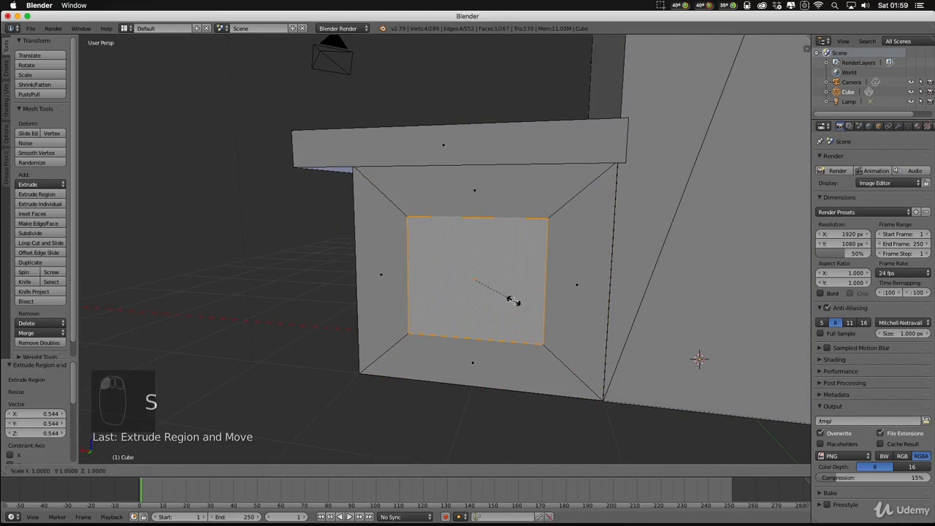
key(z)
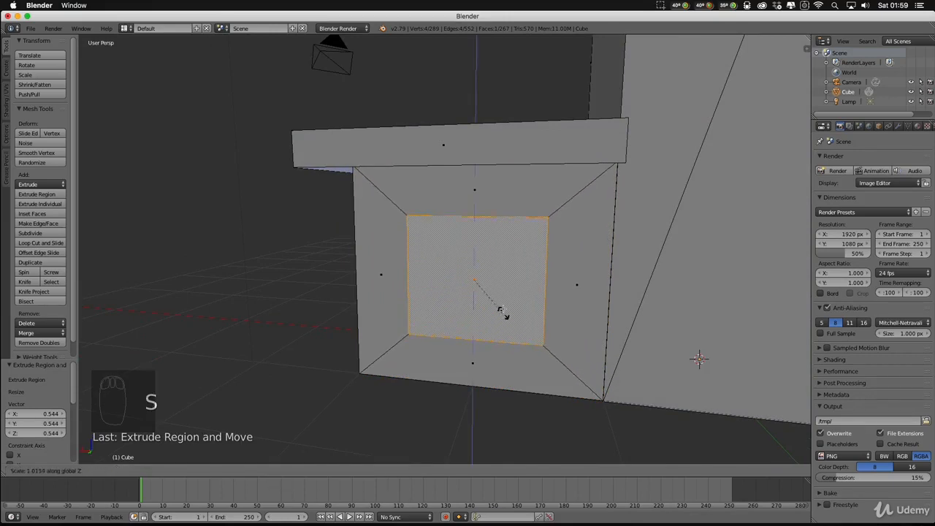
click(482, 279)
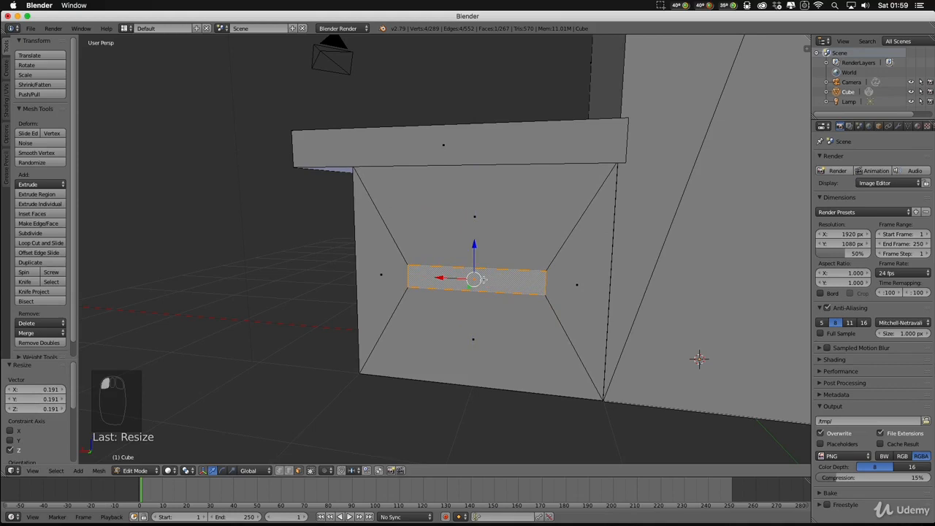
key(s)
key(x)
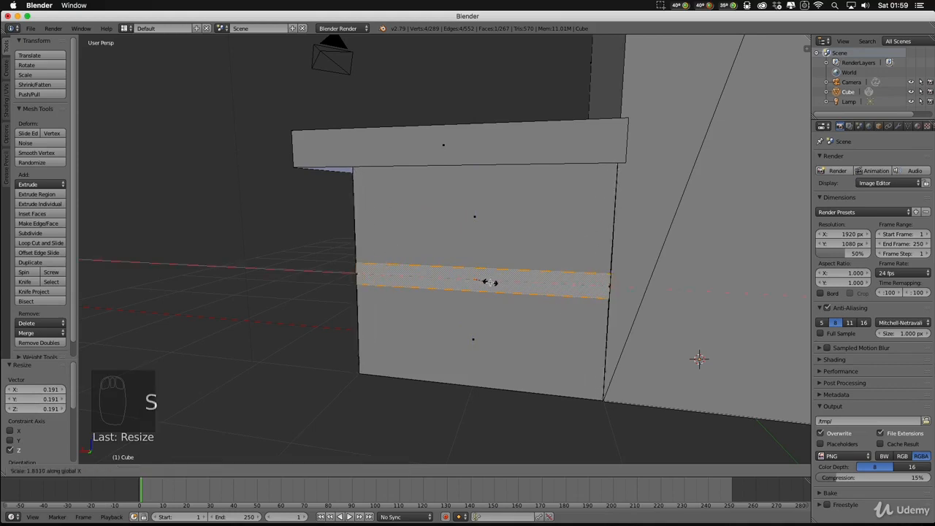
click(488, 283)
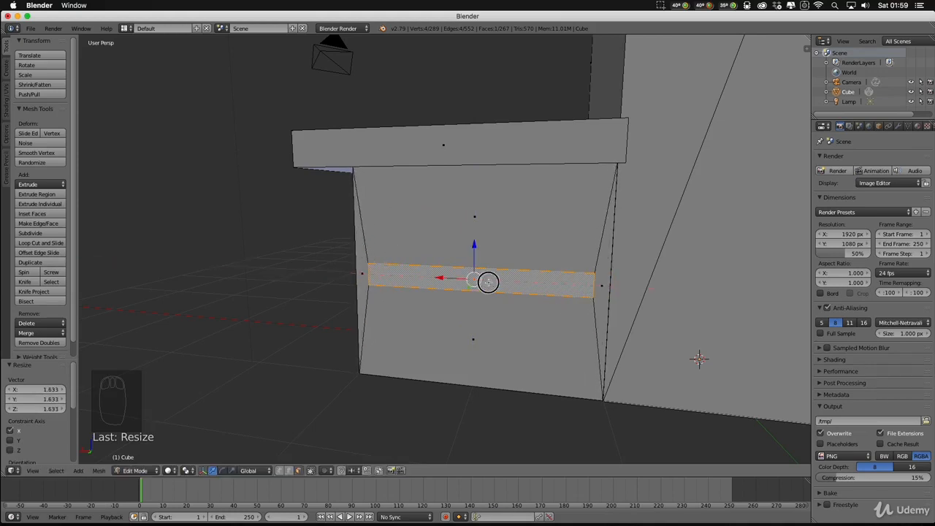
Move the opposite side's strip up about 0.691 along Z and extrude it inwards by about 0.073.
drag(476, 247, 475, 164)
middle_drag(538, 241, 505, 251)
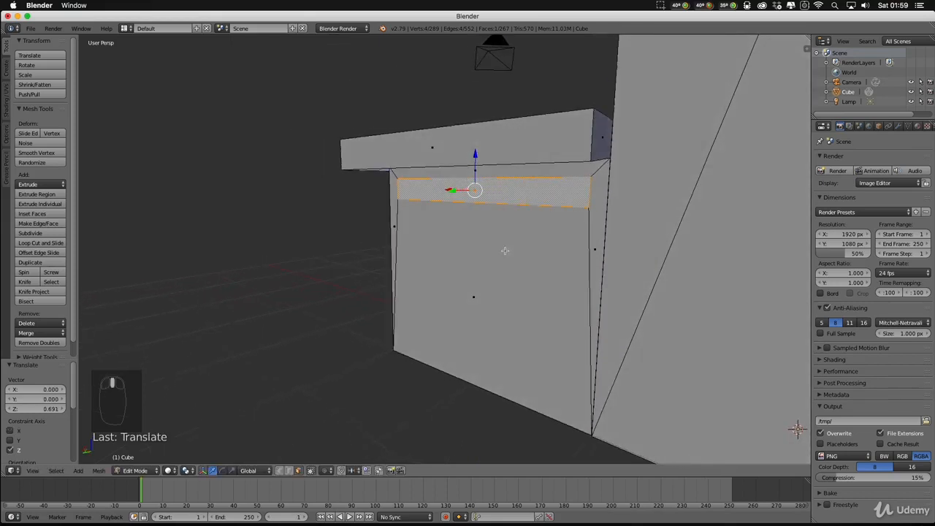
key(e)
click(505, 250)
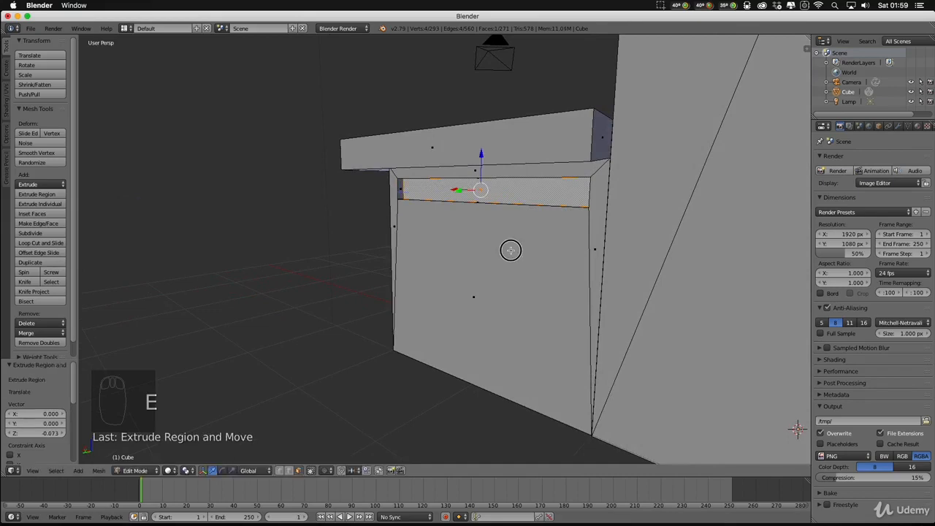
Select the low block's end face beneath the ledge and subdivide it.
middle_drag(475, 276, 522, 276)
scroll(590, 288, down, 5)
middle_drag(376, 230, 426, 235)
right_click(452, 265)
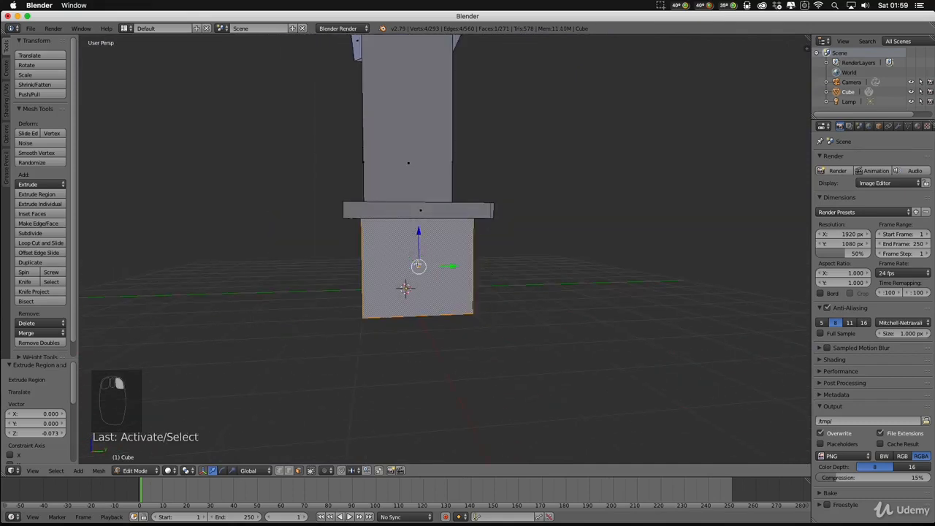
middle_drag(539, 279, 518, 277)
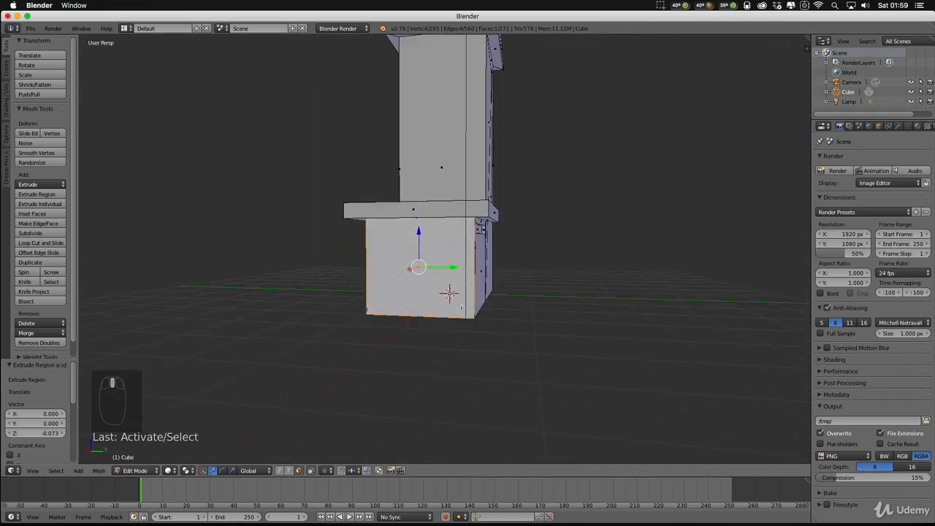
middle_drag(461, 307, 478, 310)
key(w)
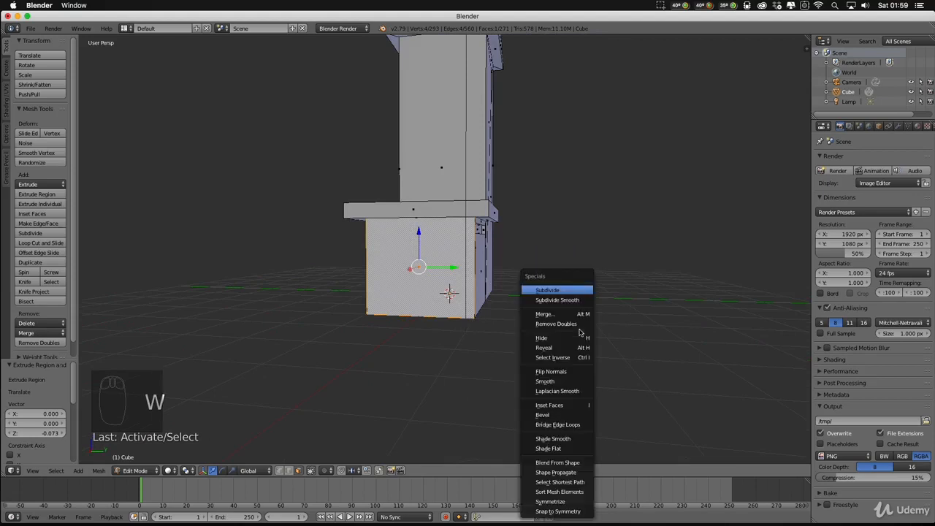
click(549, 292)
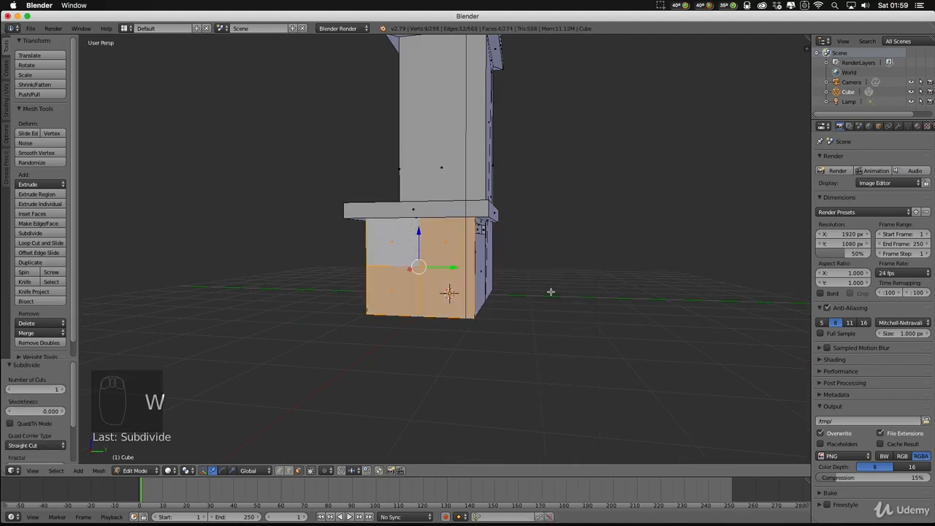
Set the end face's subdivision to 9 cuts.
middle_drag(533, 299, 551, 299)
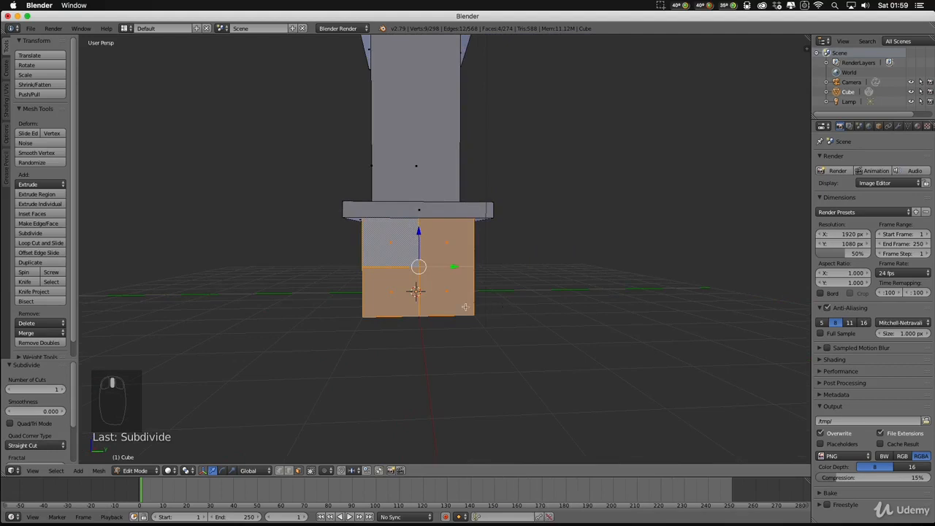
click(64, 390)
click(65, 389)
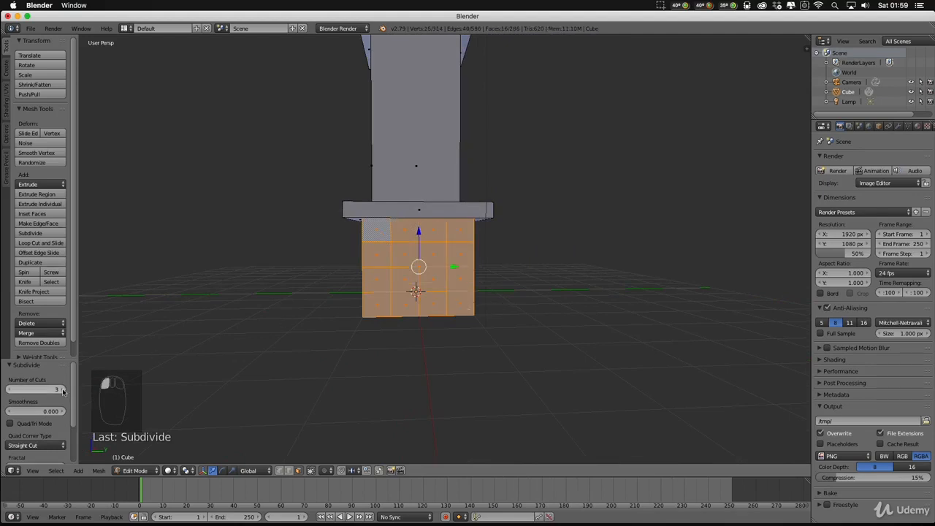
click(63, 390)
click(64, 390)
click(64, 390)
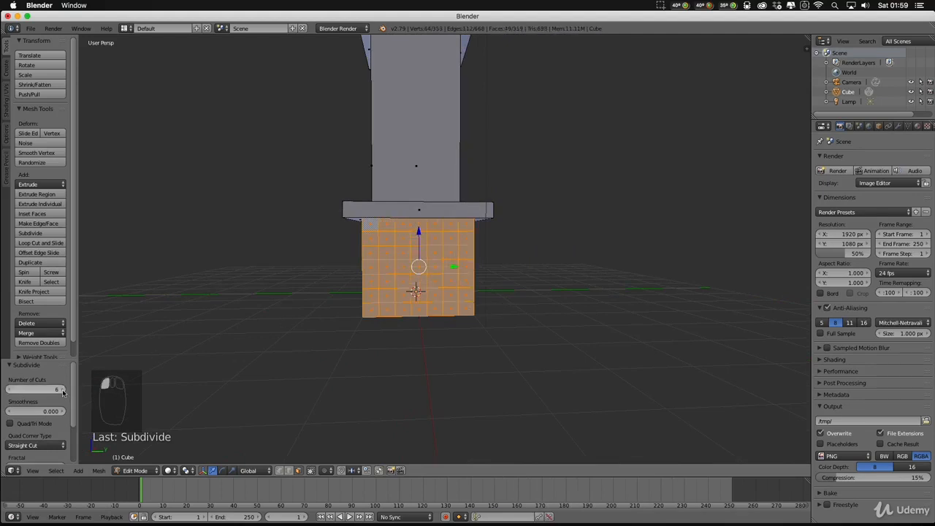
click(64, 391)
click(63, 390)
click(63, 390)
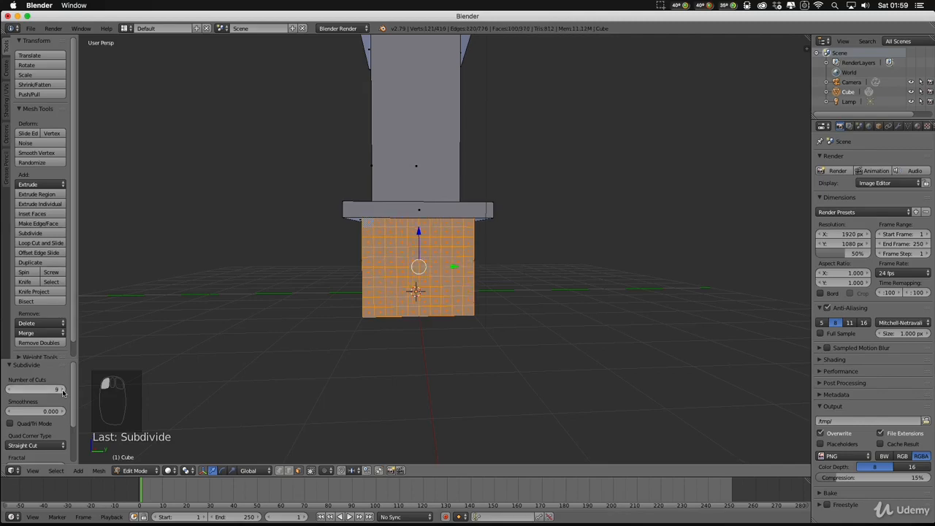
Select the faces in columns two, four, six and eight of the end face grid's second row.
middle_drag(541, 316, 501, 264)
scroll(496, 259, up, 5)
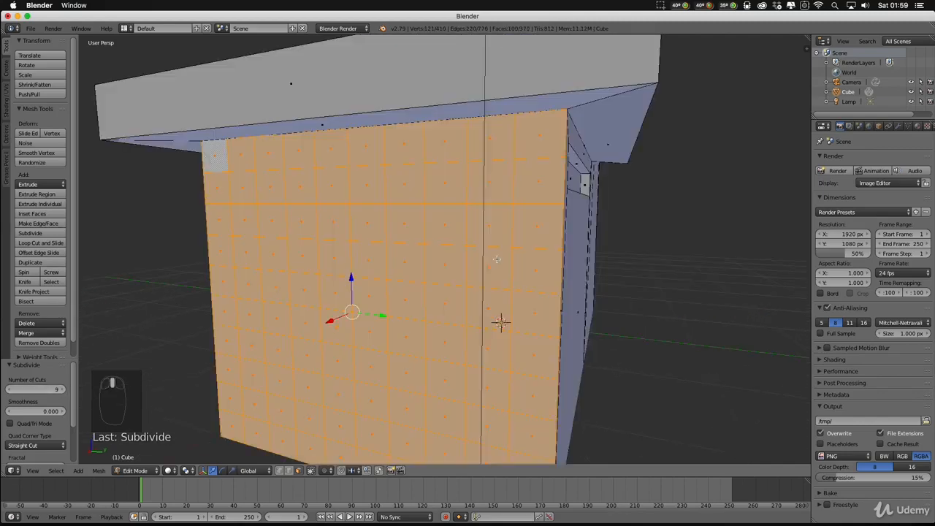
right_click(238, 181)
middle_drag(241, 183, 406, 195)
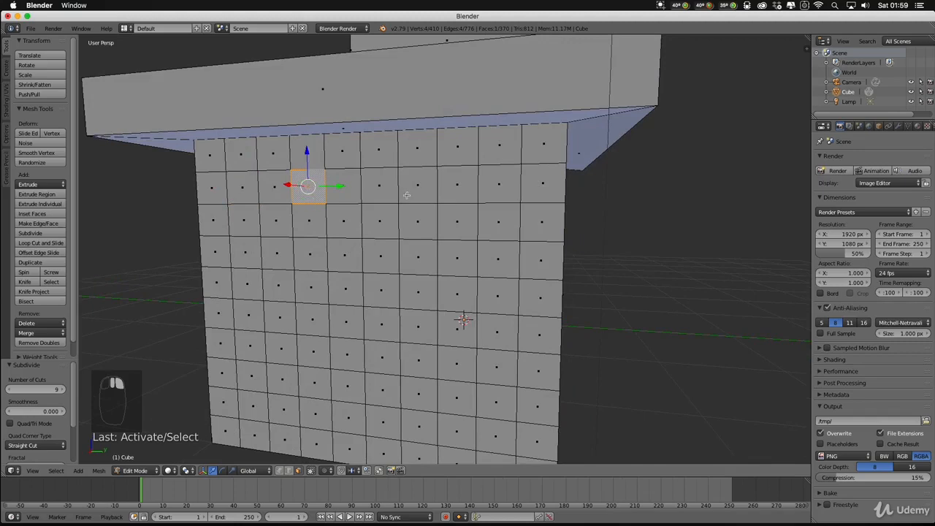
shift+right_click(245, 192)
shift+right_click(380, 188)
shift+right_click(456, 190)
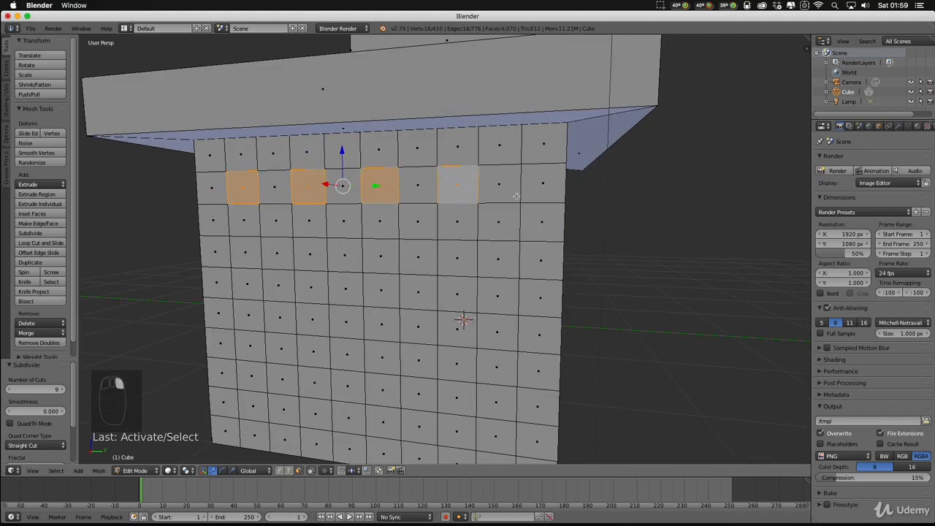
Add the four matching alternate faces in the grid's fourth row to the selection.
middle_drag(504, 254, 442, 269)
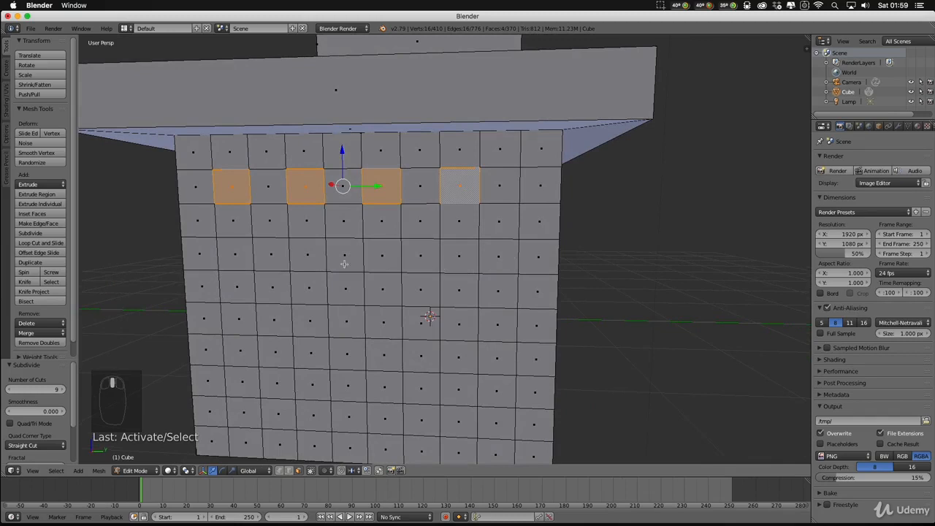
shift+right_click(234, 254)
shift+right_click(309, 253)
shift+right_click(381, 255)
shift+right_click(459, 256)
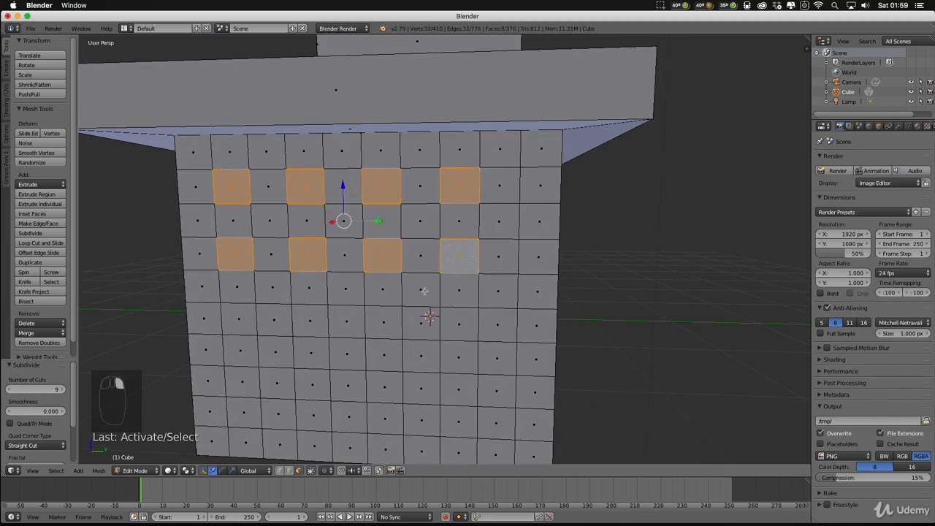
Extend the selection with the matching alternate faces in the grid's sixth and eighth rows.
shift+right_click(241, 319)
shift+right_click(317, 322)
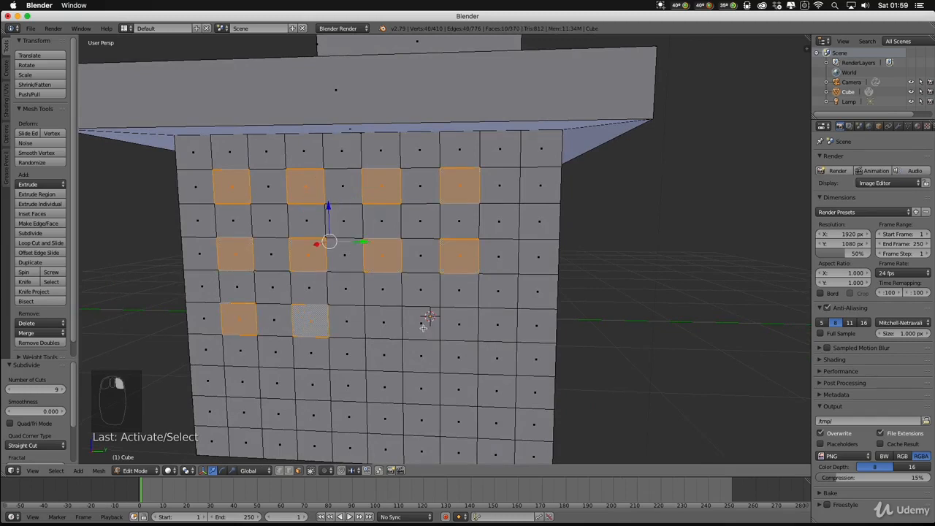
shift+right_click(381, 323)
shift+right_click(459, 323)
shift+right_click(242, 382)
shift+right_click(313, 384)
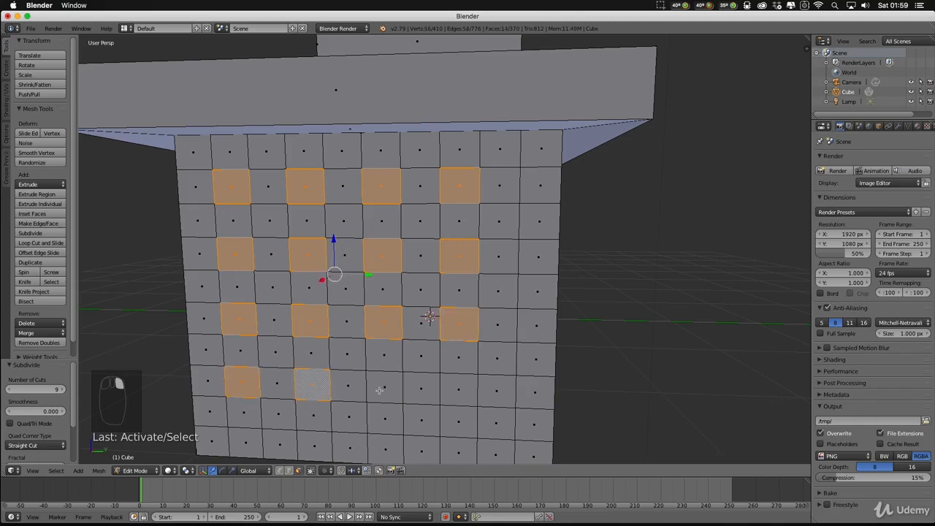
shift+right_click(382, 387)
shift+right_click(461, 389)
Add the four seventh-row faces linking the selected sixth- and eighth-row faces to form taller window shapes.
middle_drag(529, 395, 409, 380)
scroll(478, 395, down, 6)
scroll(476, 394, up, 6)
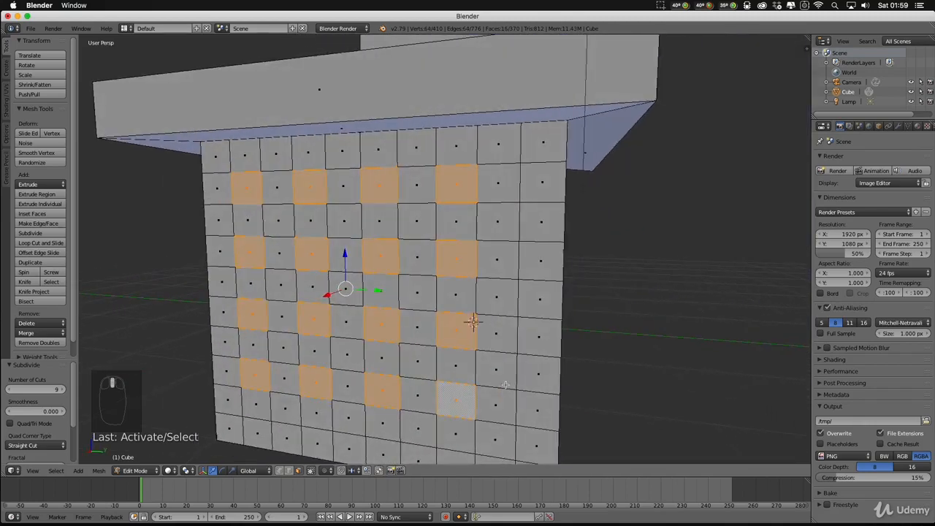
shift+right_click(382, 362)
shift+right_click(314, 353)
shift+right_click(253, 346)
shift+right_click(456, 366)
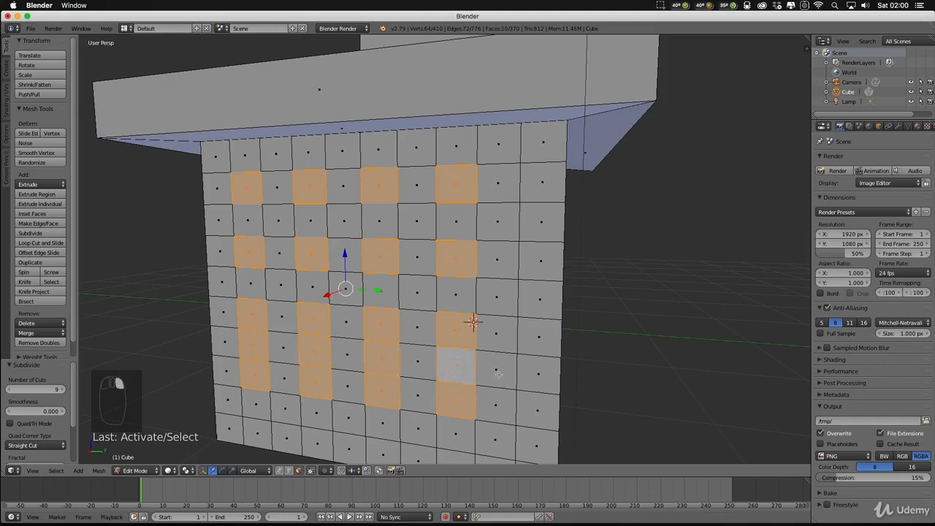
Extrude the selected window faces inwards by about 0.091.
middle_drag(530, 376, 503, 371)
scroll(511, 372, down, 5)
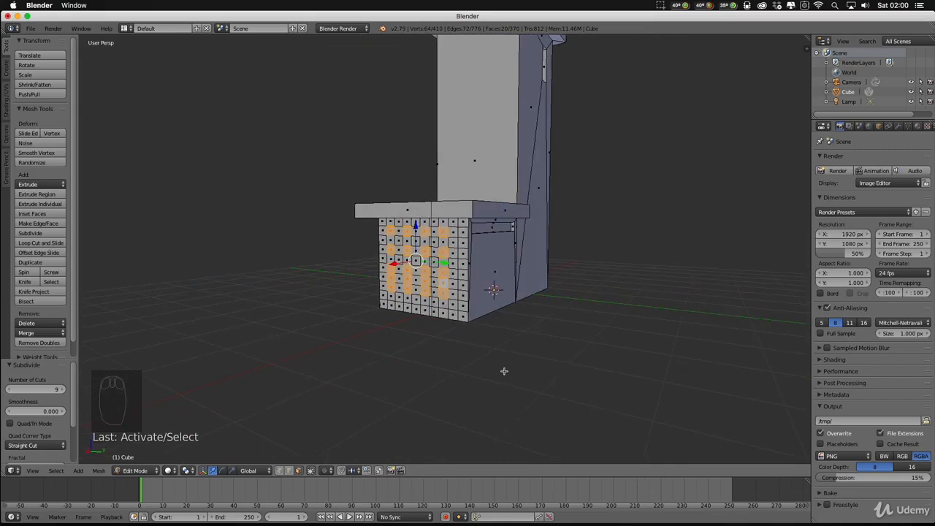
key(e)
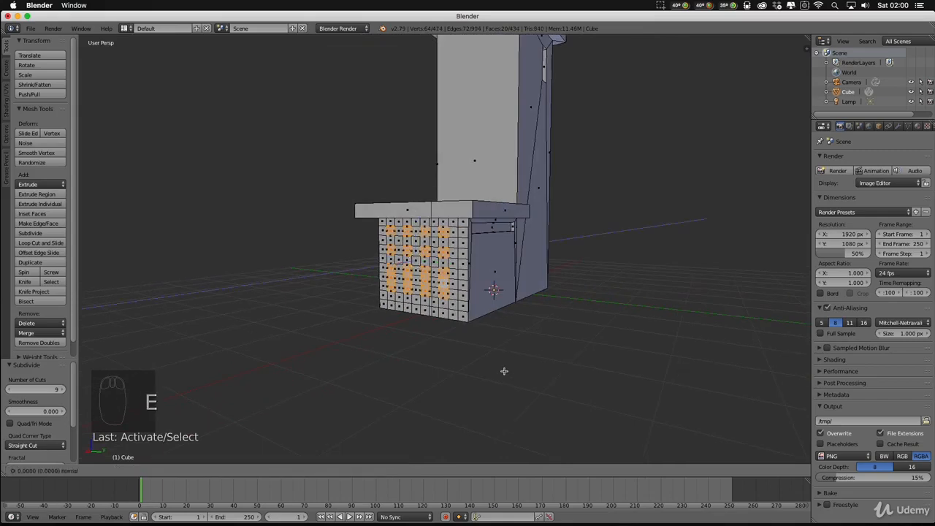
click(506, 370)
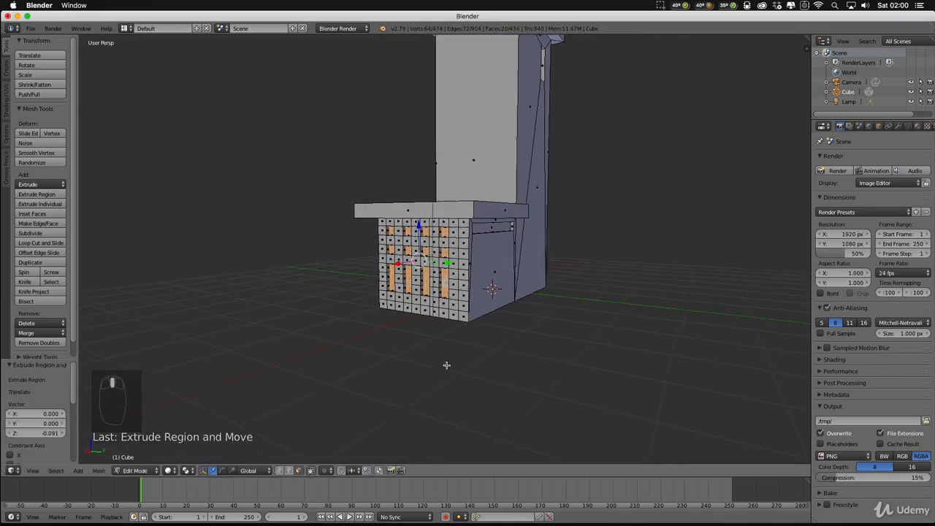
middle_drag(444, 365, 392, 356)
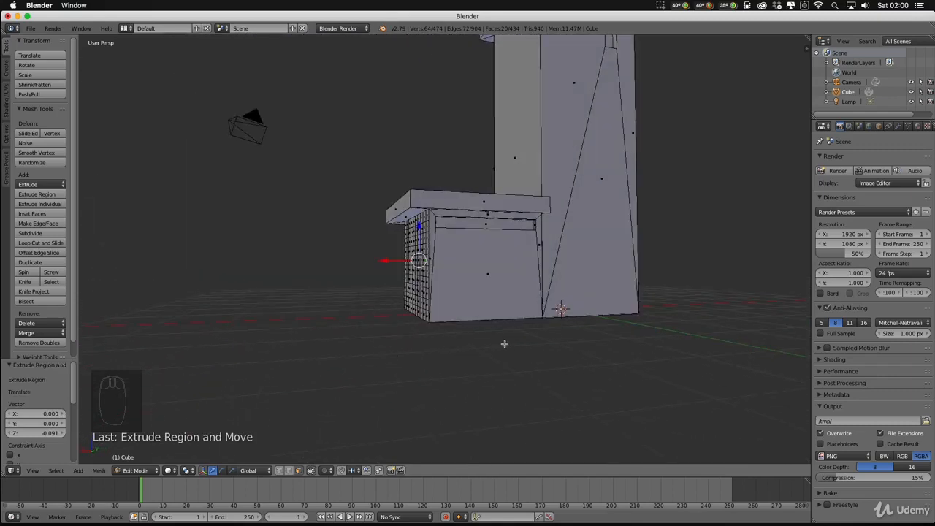
middle_drag(504, 343, 700, 336)
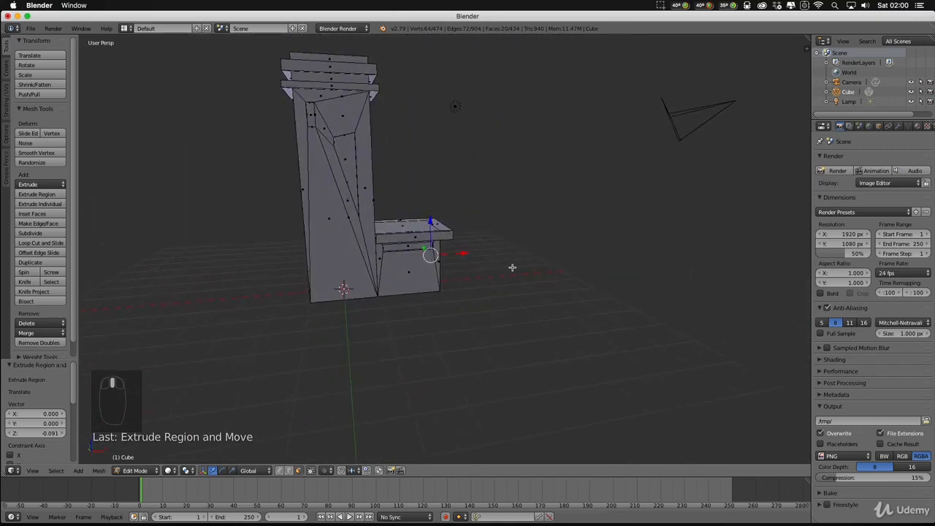
middle_drag(512, 268, 563, 155)
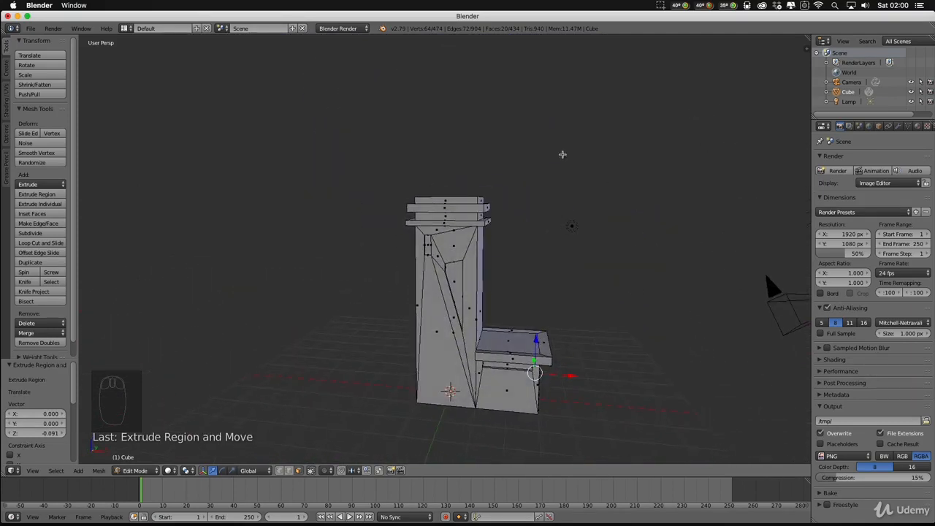
middle_drag(618, 371, 667, 359)
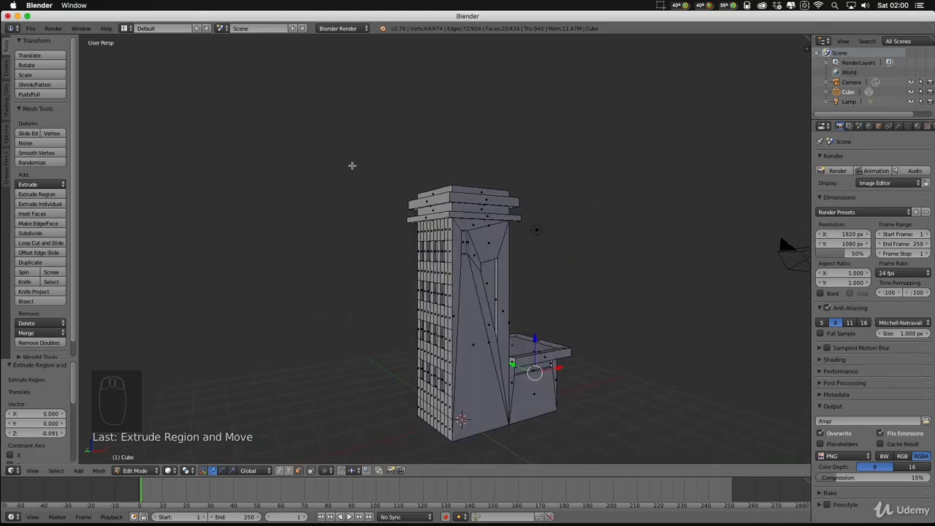
Save the project as LowPoly_landscape_udemy in the Blender_project_files folder.
click(30, 28)
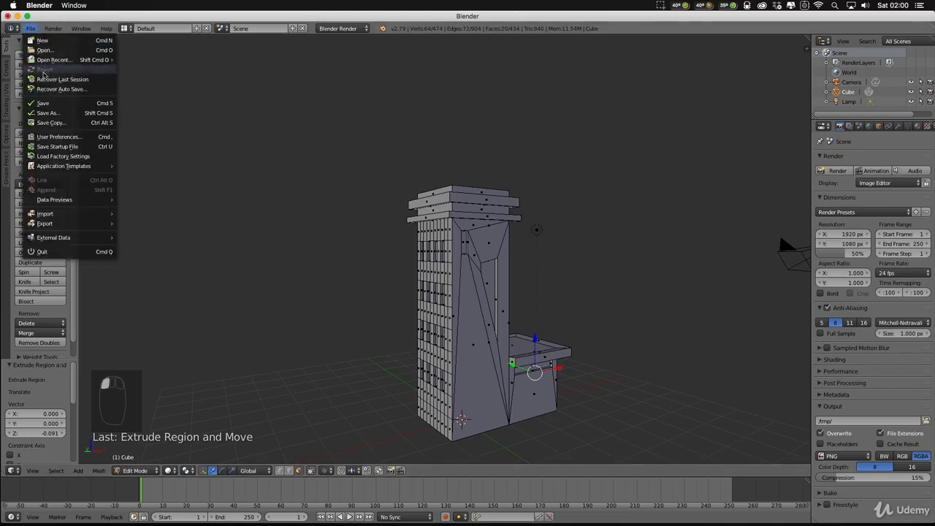
click(47, 112)
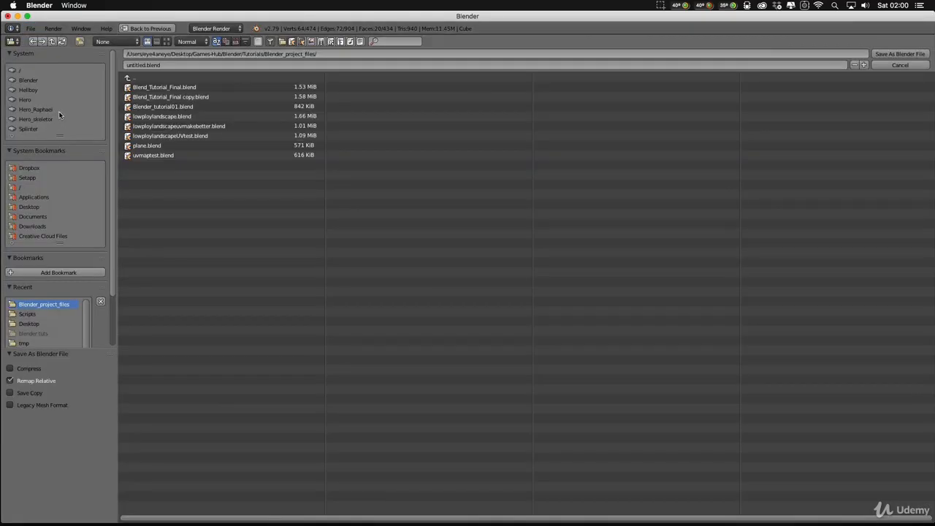
click(138, 67)
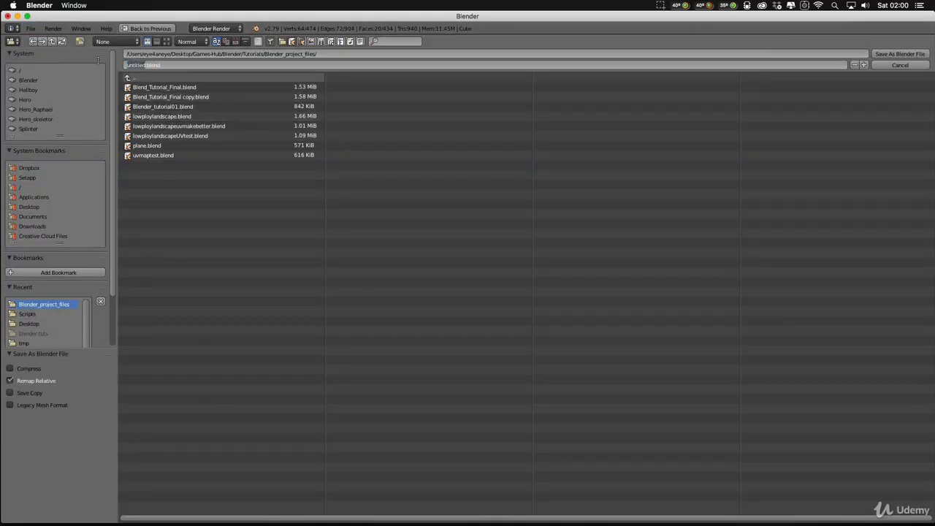
text(LowPoly_landscape_udemy)
click(900, 54)
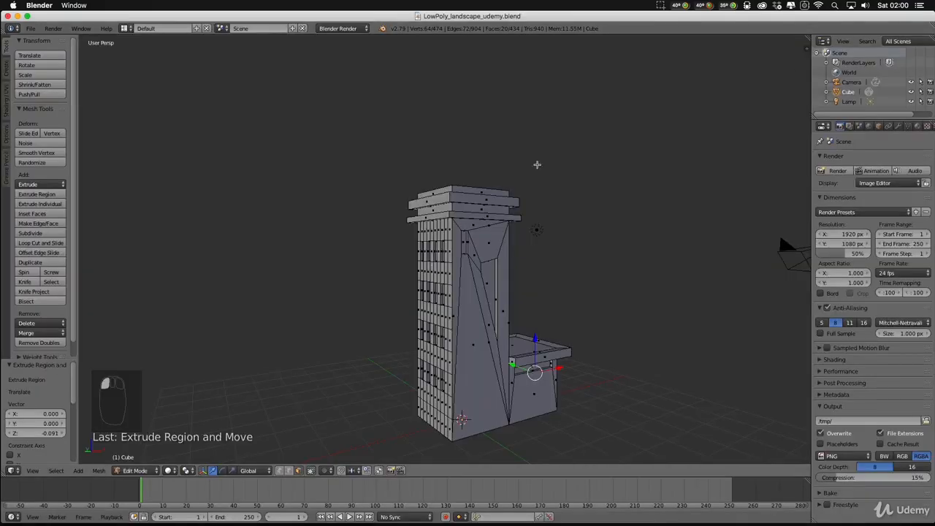
middle_drag(506, 348, 609, 373)
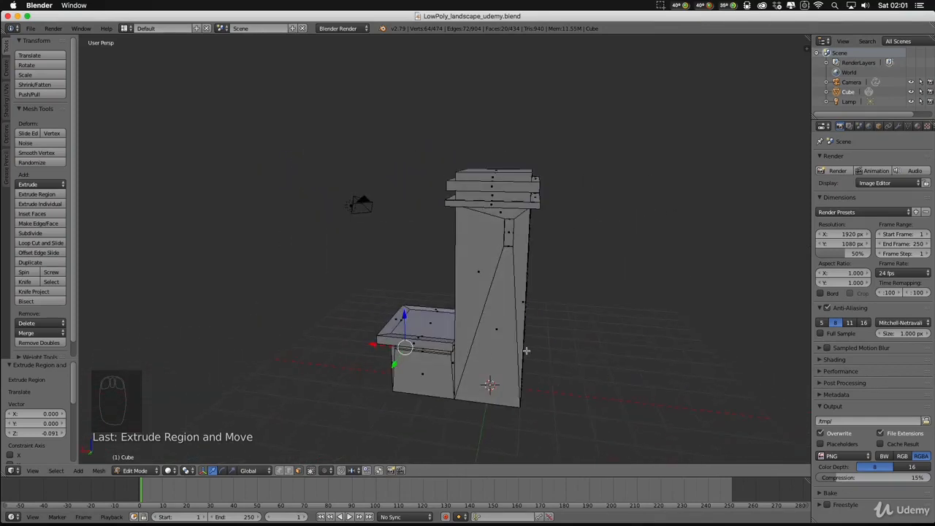
middle_drag(526, 351, 434, 333)
scroll(570, 343, up, 4)
middle_drag(570, 343, 468, 371)
shift+middle_drag(329, 446, 439, 376)
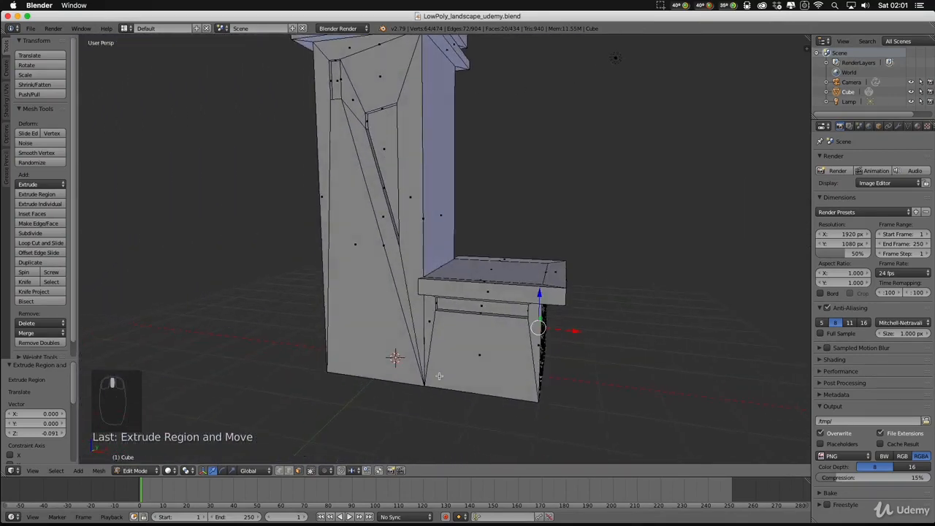
scroll(455, 359, down, 3)
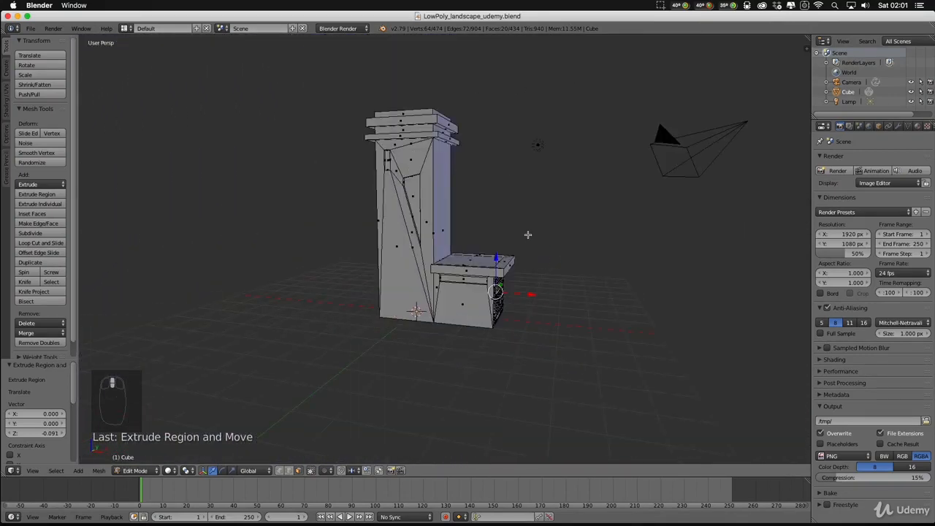
middle_drag(527, 234, 606, 261)
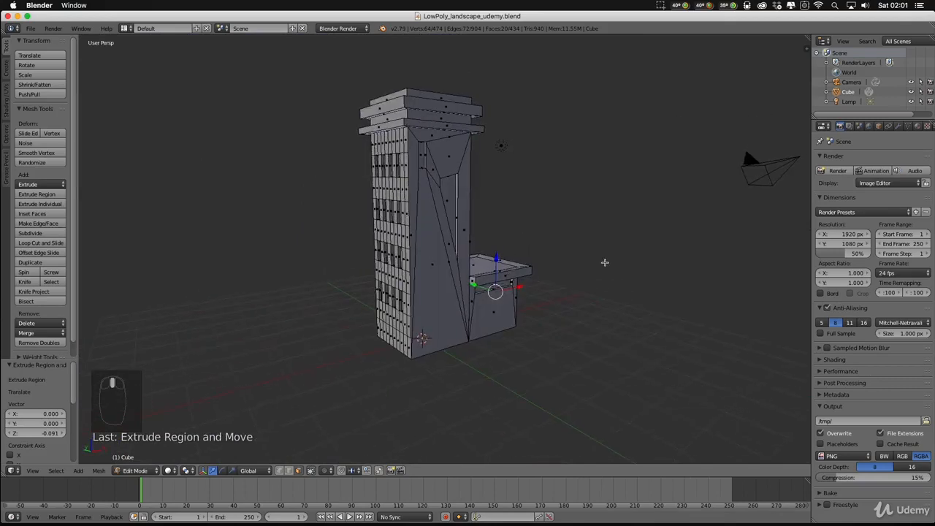
click(661, 5)
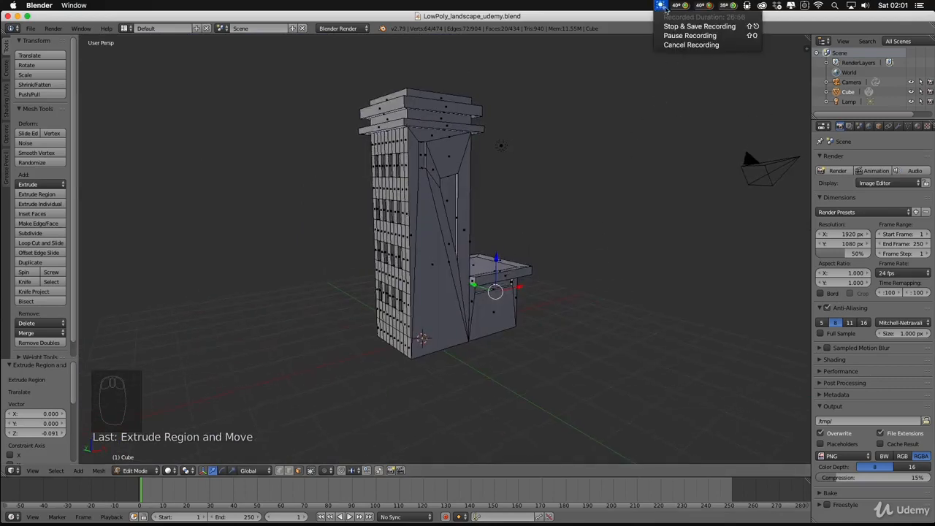